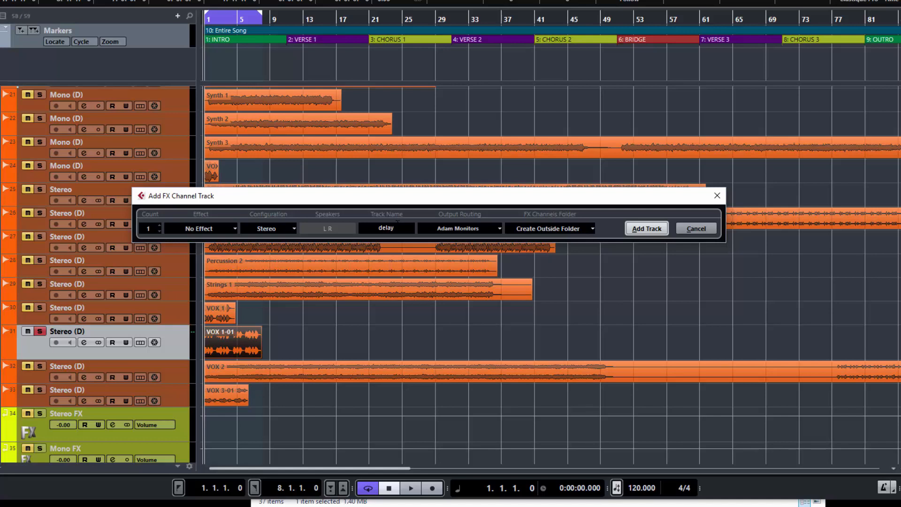
- Route the new stereo FX channel named delay to Full Mix Buss and add the track
left_click(463, 227)
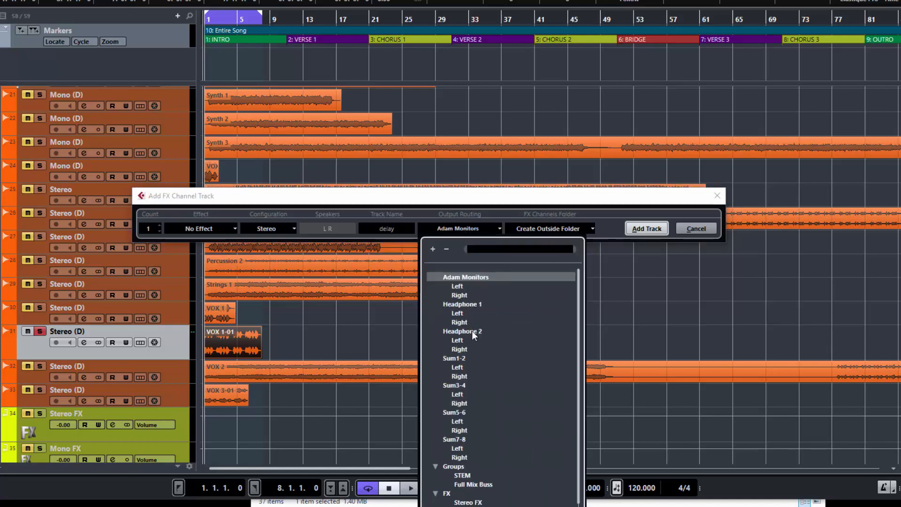
left_click(471, 485)
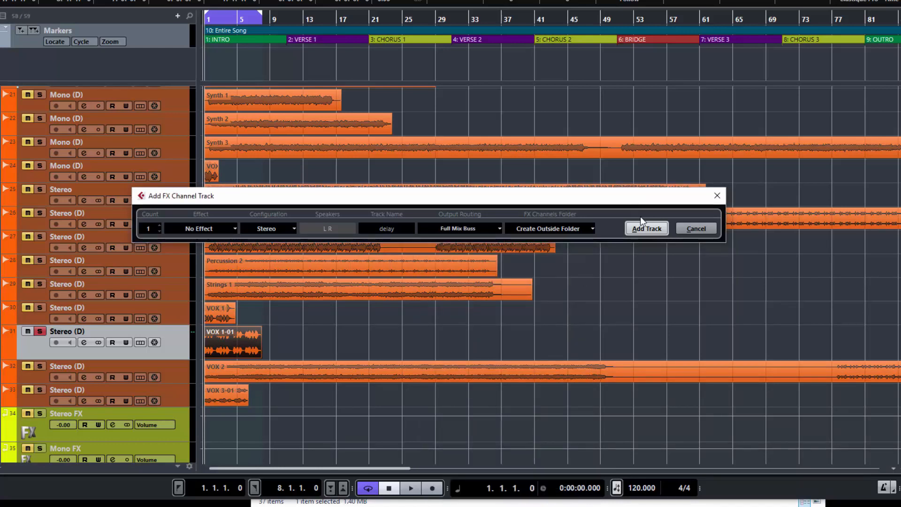
left_click(647, 229)
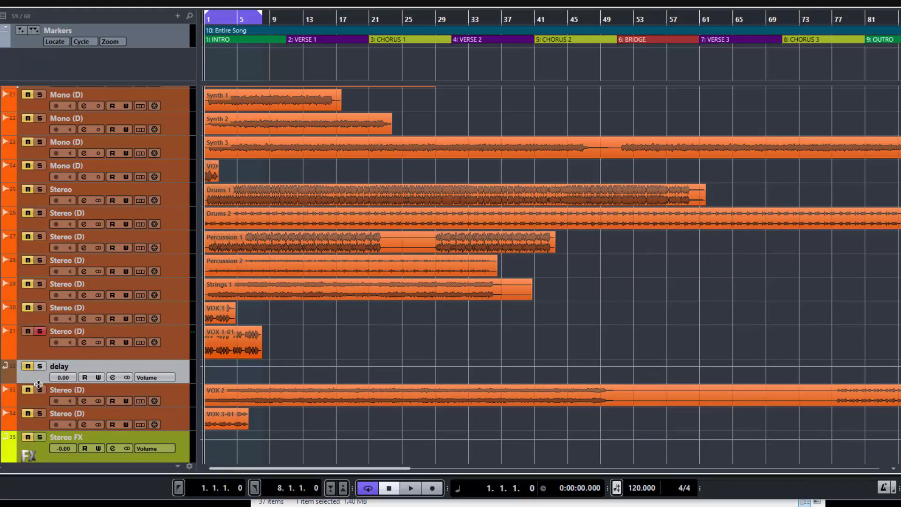
- Make the delay track taller, solo it, and load H-Delay Stereo in its first insert slot
left_click_drag(39, 384, 39, 406)
left_click(39, 367)
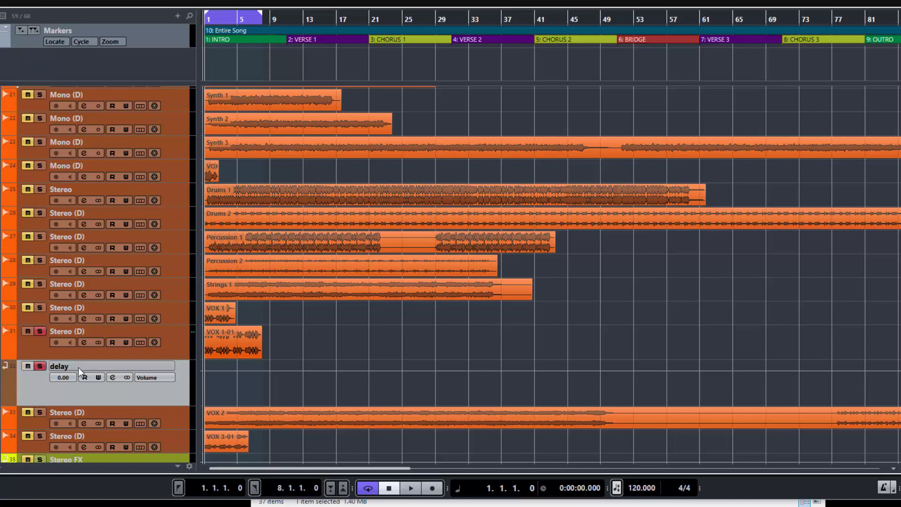
left_click(113, 377)
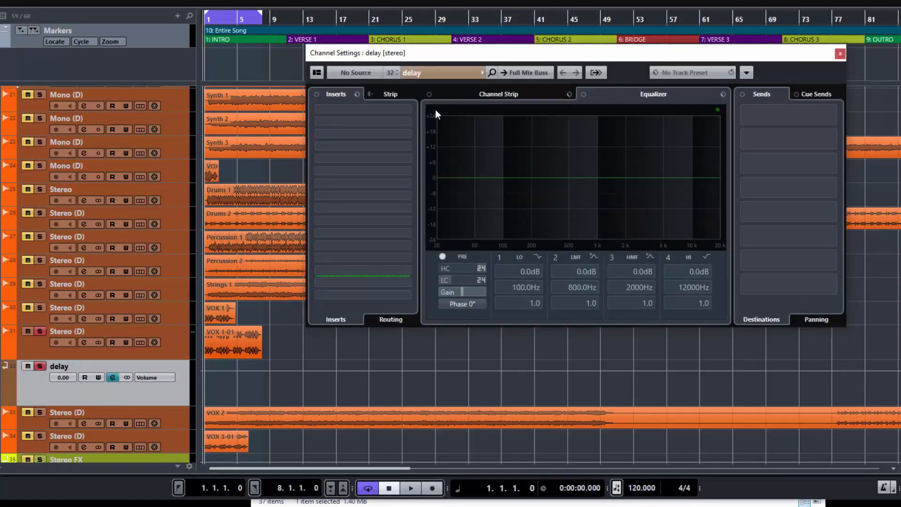
left_click(407, 109)
type("h")
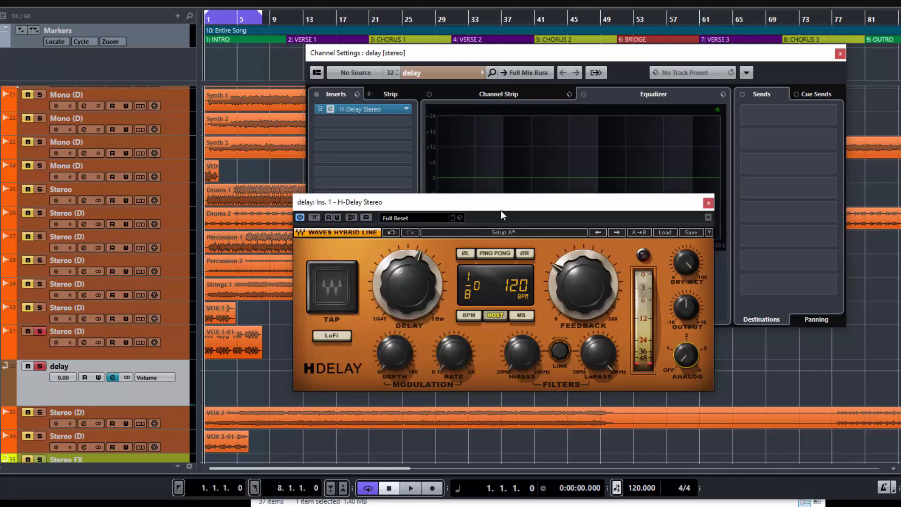
left_click_drag(501, 210, 478, 210)
- Add an active send from the VOX 1-01 track to the delay channel at -6.02 dB
left_click(177, 348)
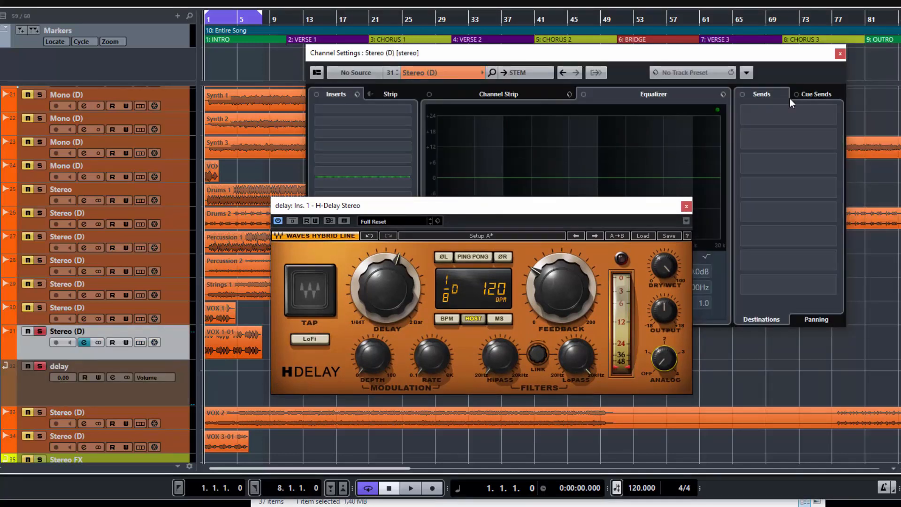
left_click(832, 113)
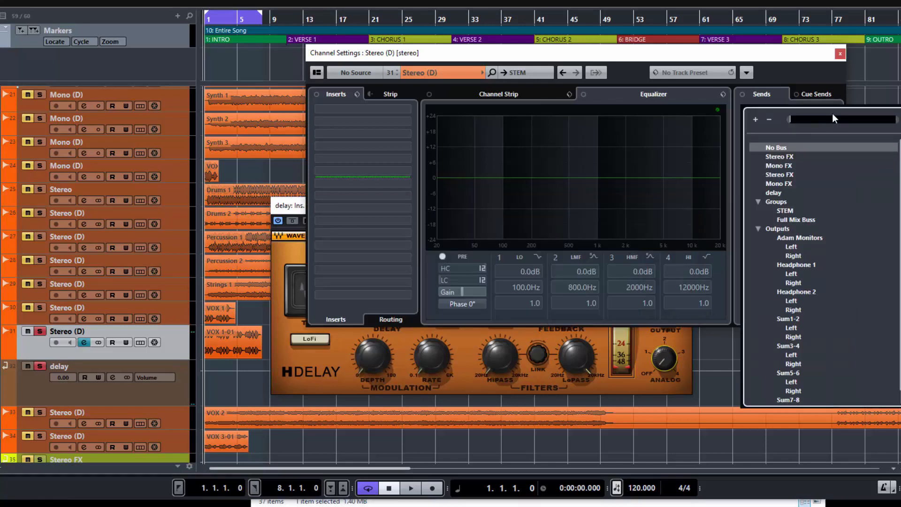
left_click(777, 193)
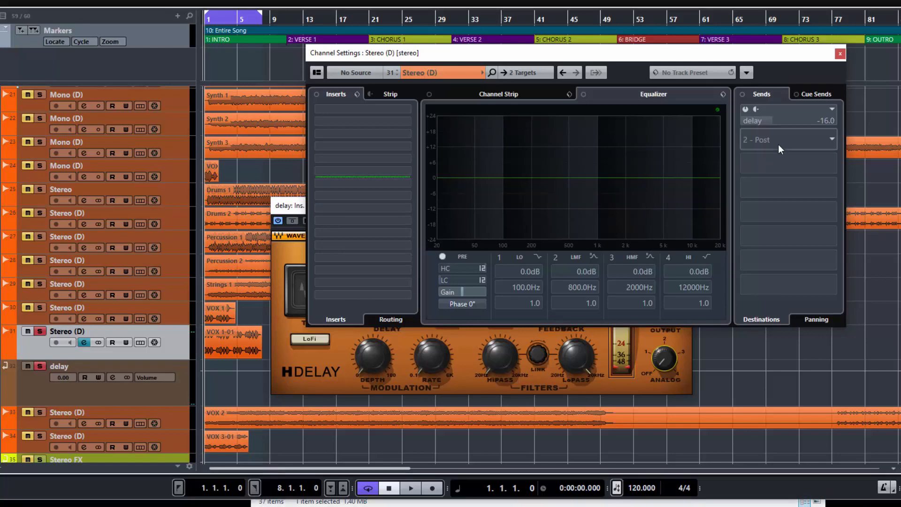
left_click(747, 111)
left_click_drag(770, 120, 804, 122)
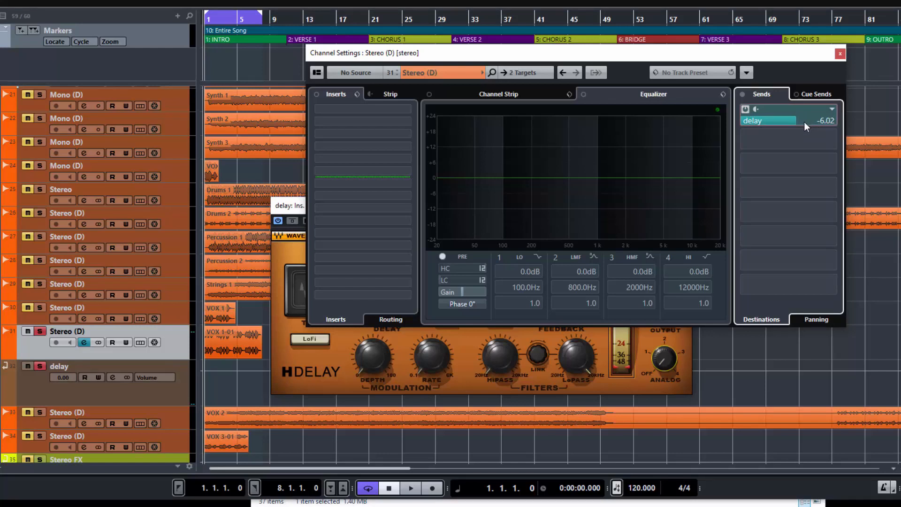
- Enable Ping Pong and set the feedback to 55 in the delay channel's H-Delay during playback, and close the plugin
left_click(178, 388)
left_click(285, 207)
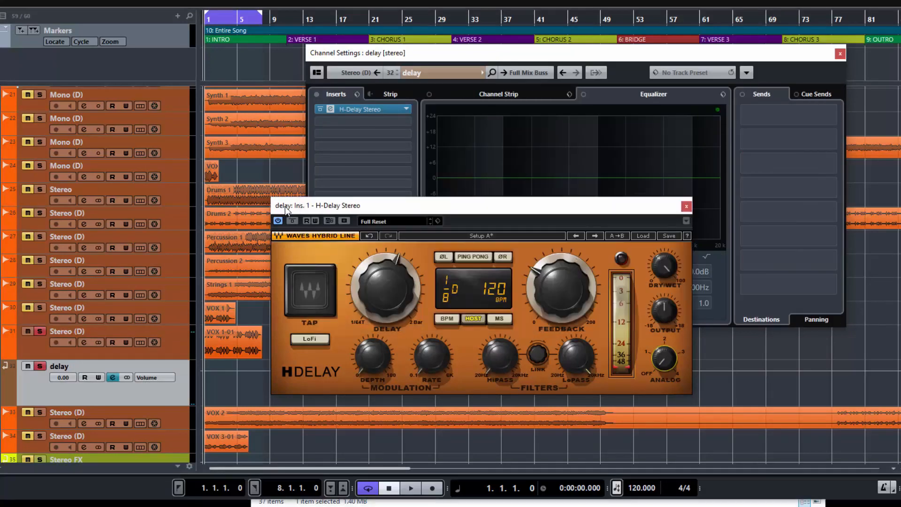
key("space")
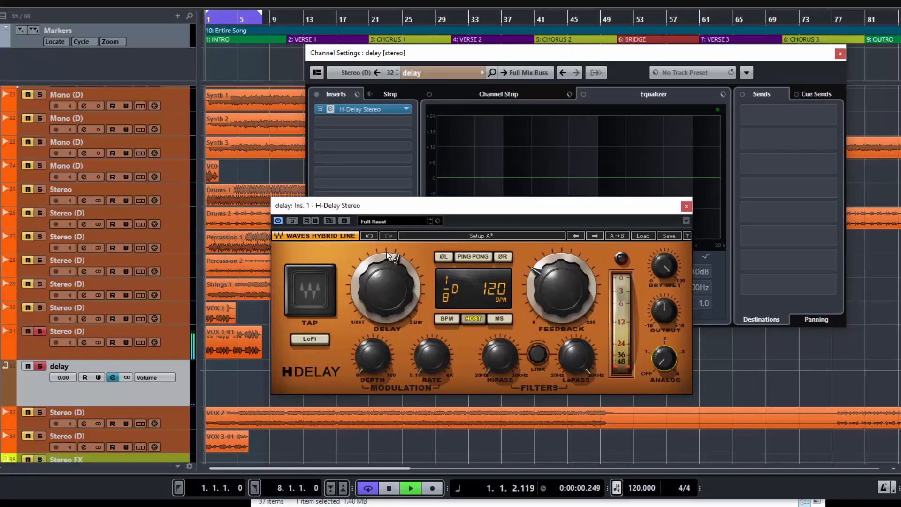
left_click(477, 257)
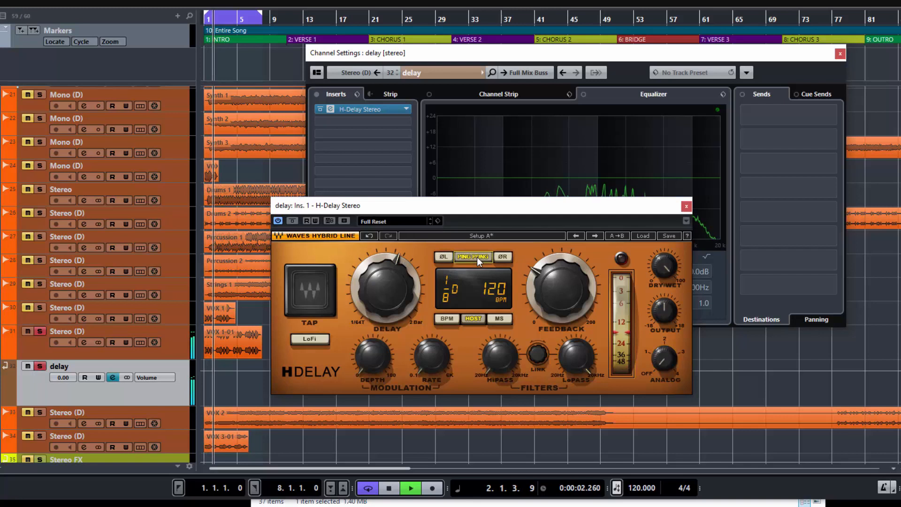
left_click(548, 283)
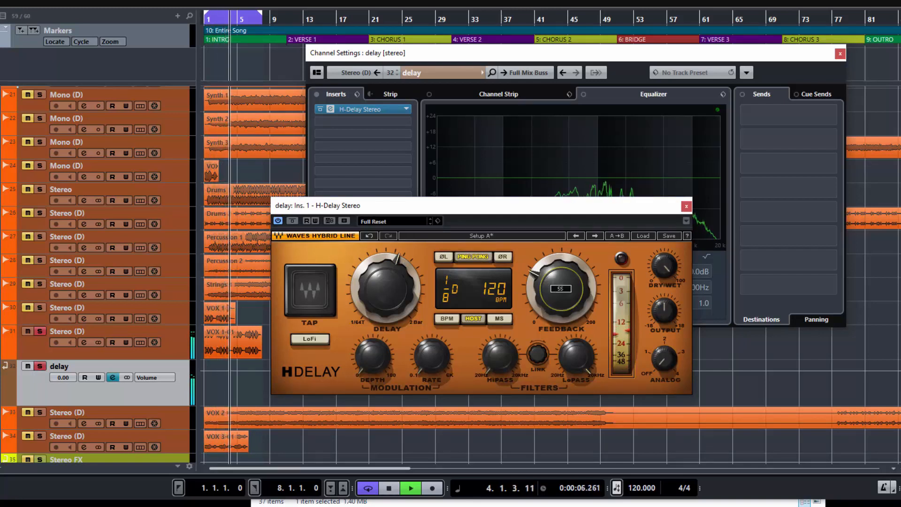
key("space")
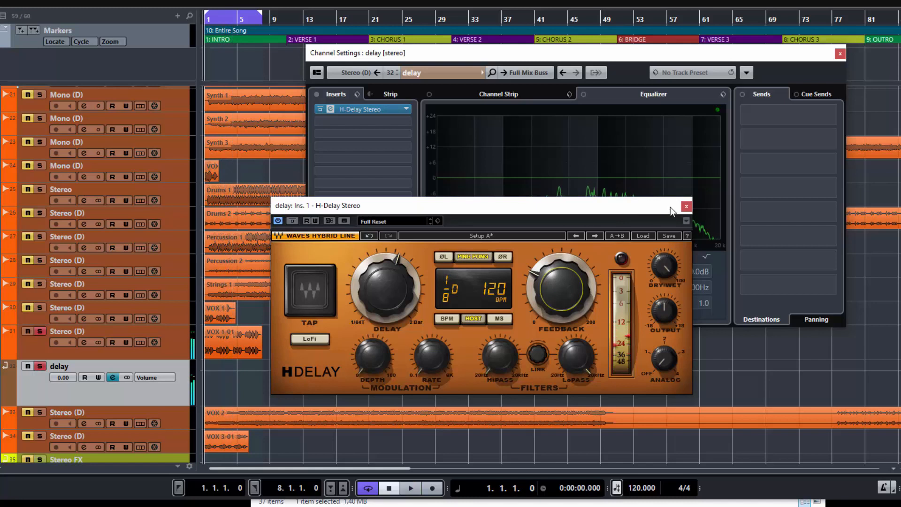
left_click(686, 207)
- Lower the VOX 1-01 track's delay send to -11.6 dB and audition the result
left_click(180, 342)
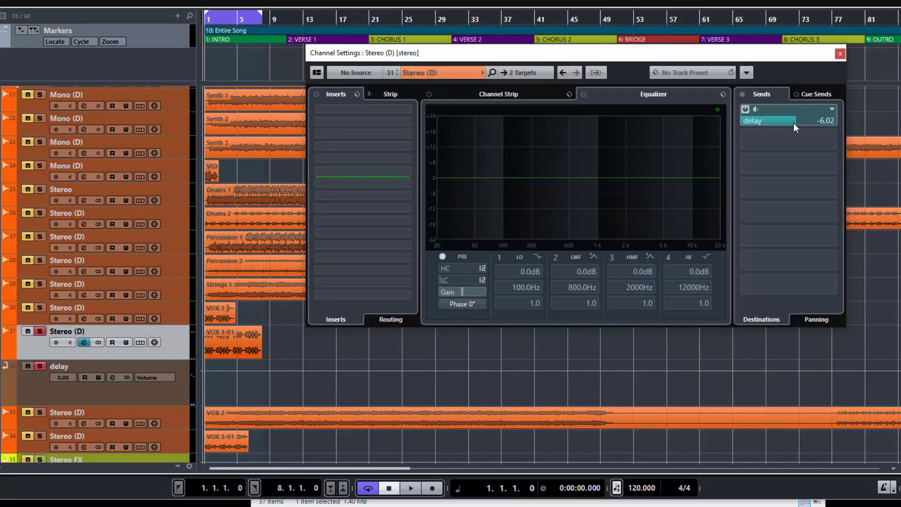
left_click_drag(795, 122, 766, 123)
key("space")
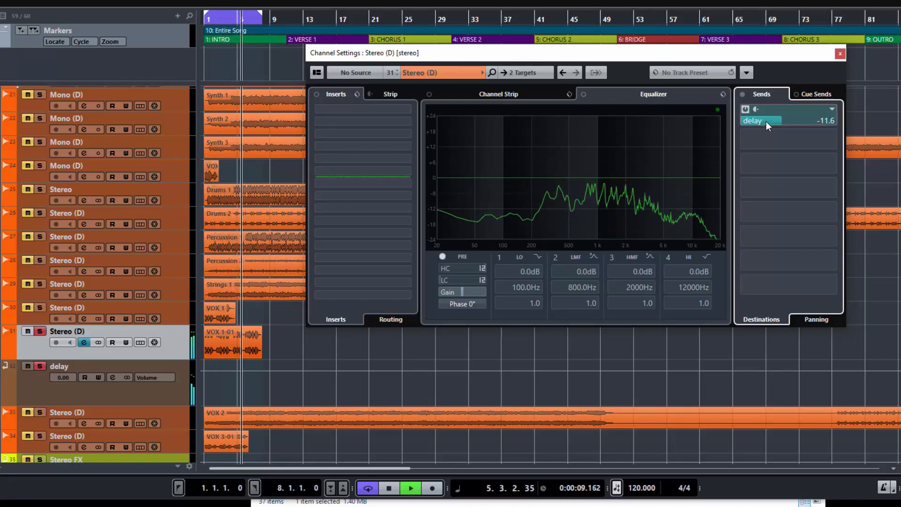
key("space")
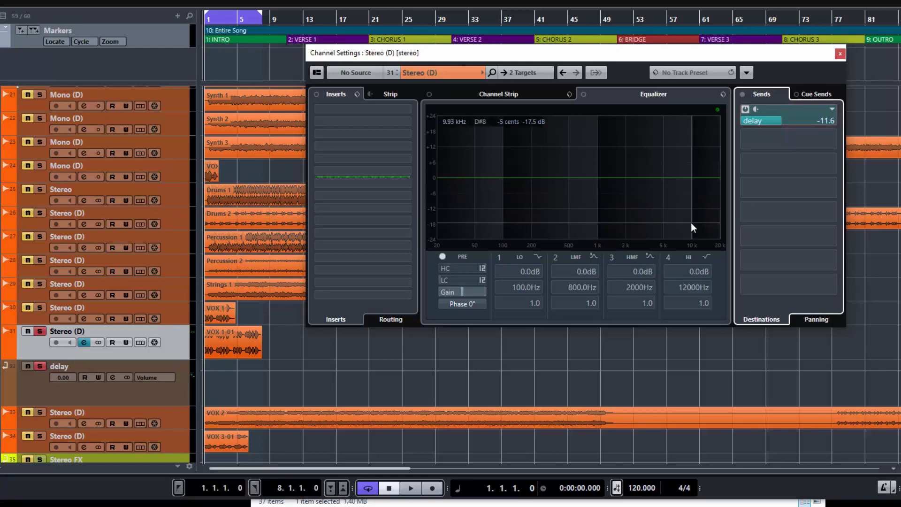
- Load the pitchproof-x64 plugin in the delay channel's second insert slot
left_click(171, 395)
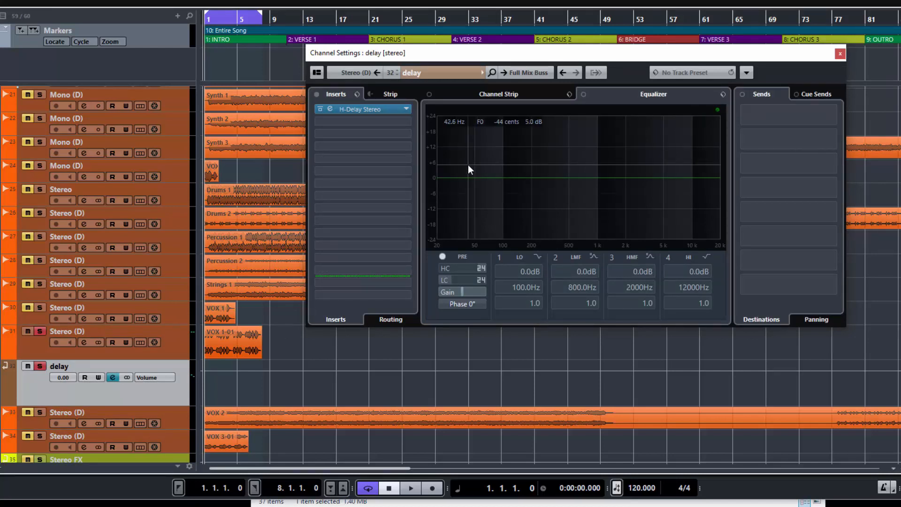
left_click(407, 121)
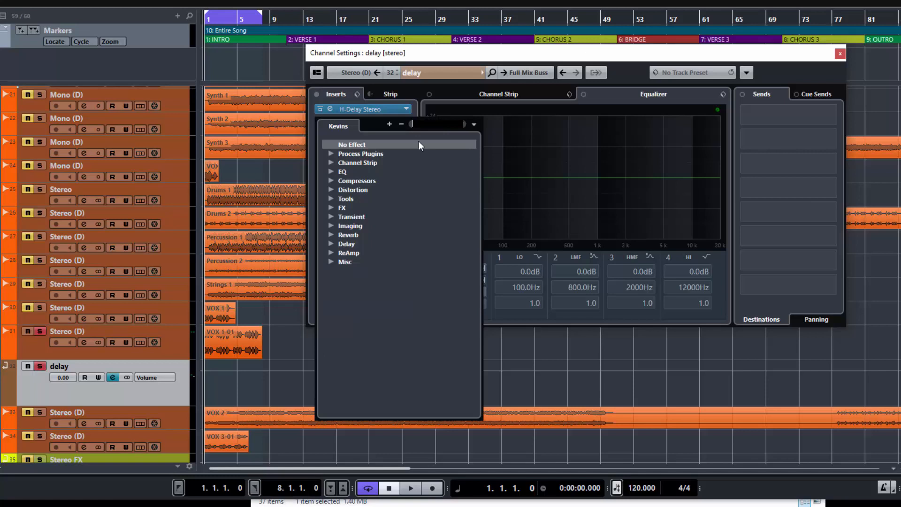
type("pit")
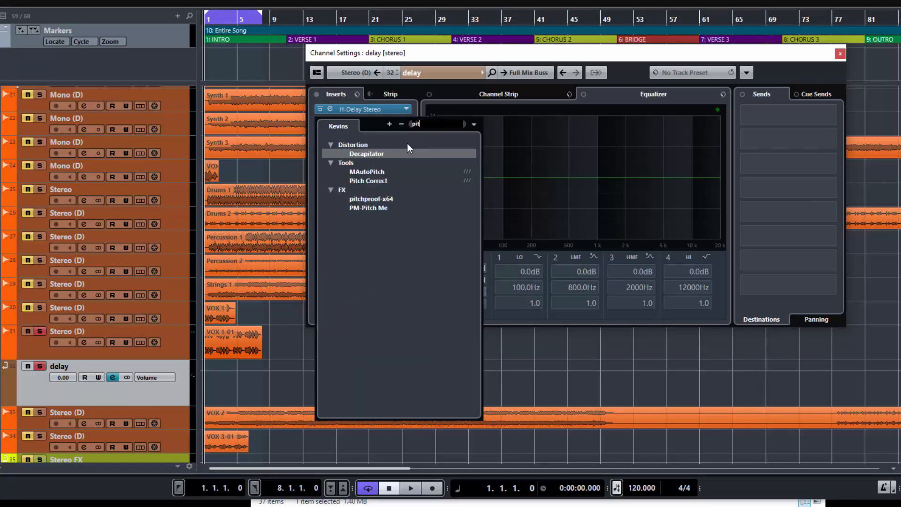
left_click(382, 199)
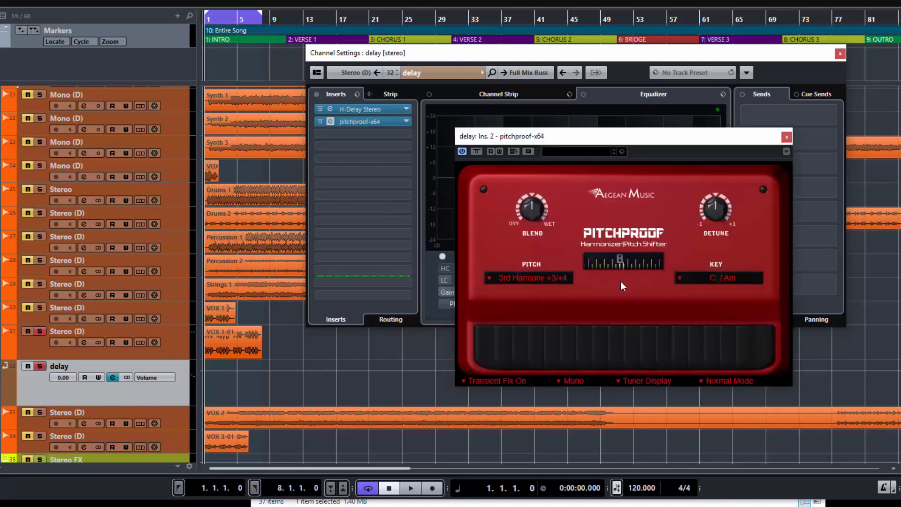
- Load the MAutoPitch plugin in the delay channel's third insert slot and move its window aside
left_click(396, 134)
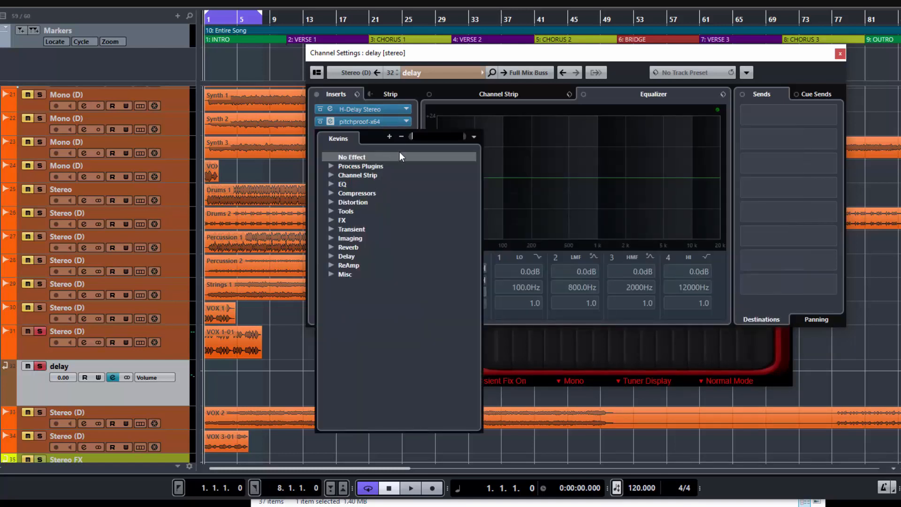
type("pit")
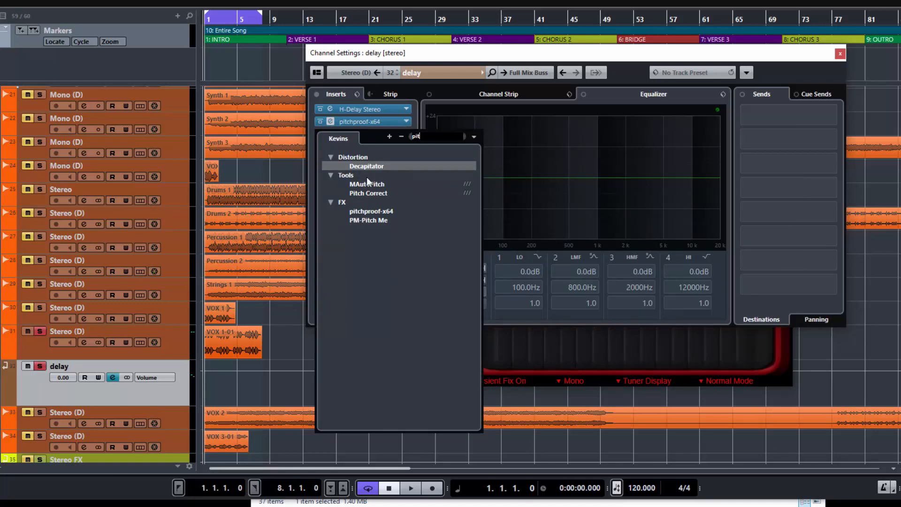
left_click(369, 183)
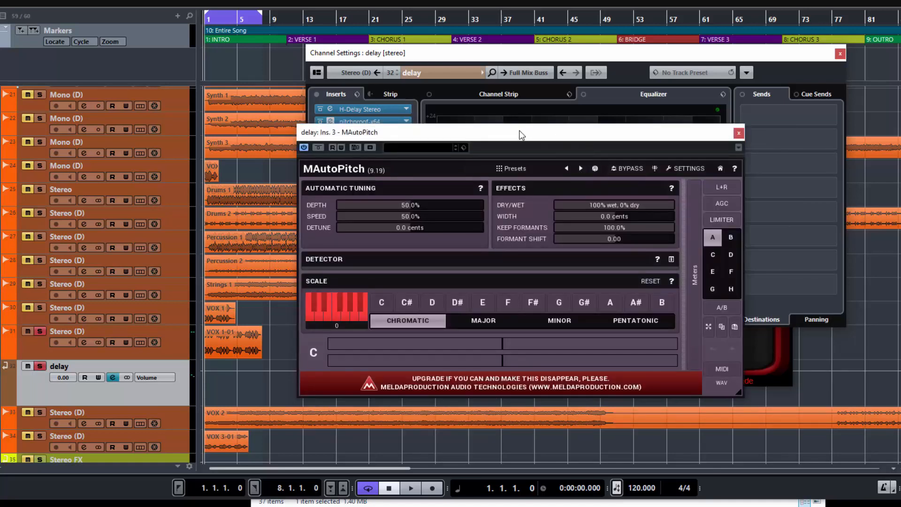
left_click_drag(494, 134, 435, 139)
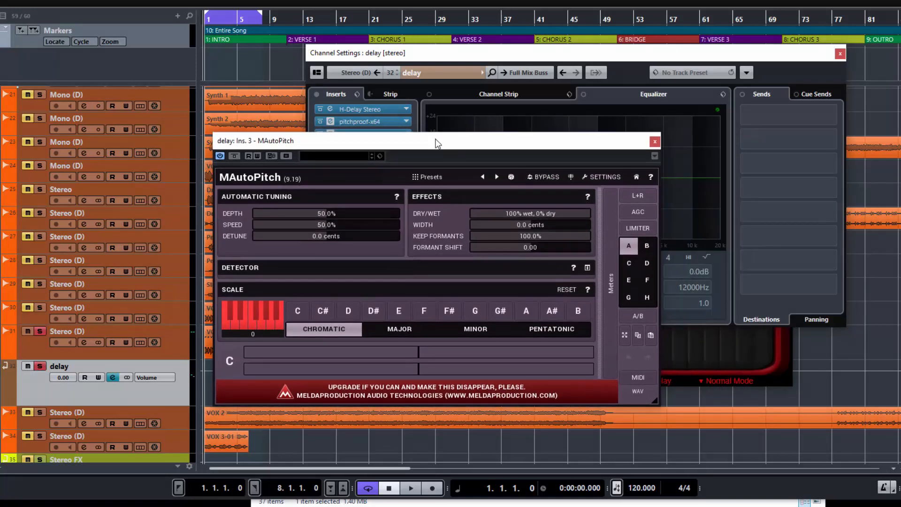
- Arrange the pitchproof-x64 and MAutoPitch windows next to each other to compare their controls
left_click(775, 379)
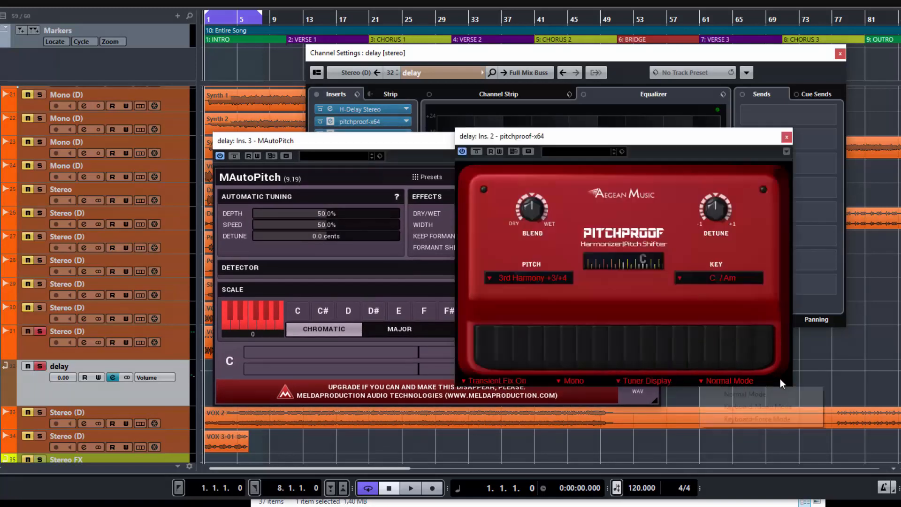
left_click(722, 144)
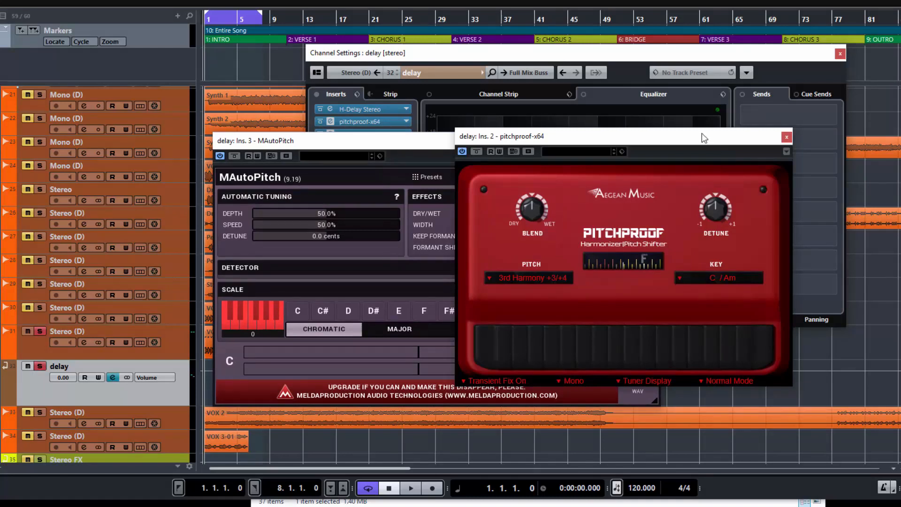
left_click_drag(698, 140, 802, 151)
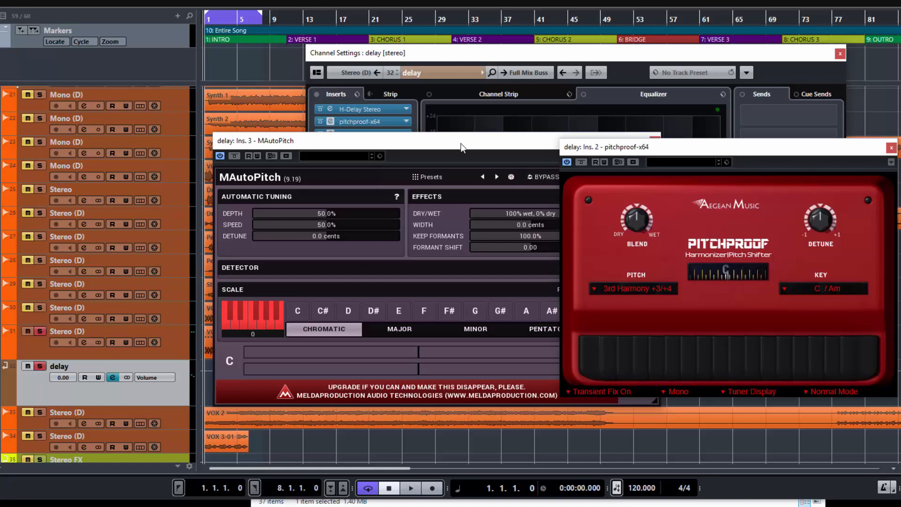
left_click(471, 139)
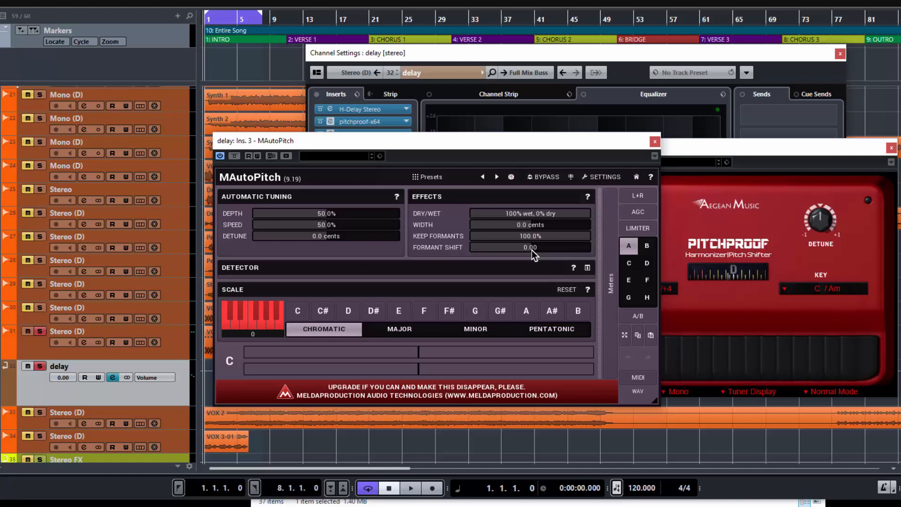
- Switch off the MAutoPitch insert on the delay channel and close its window
left_click(654, 143)
left_click(373, 146)
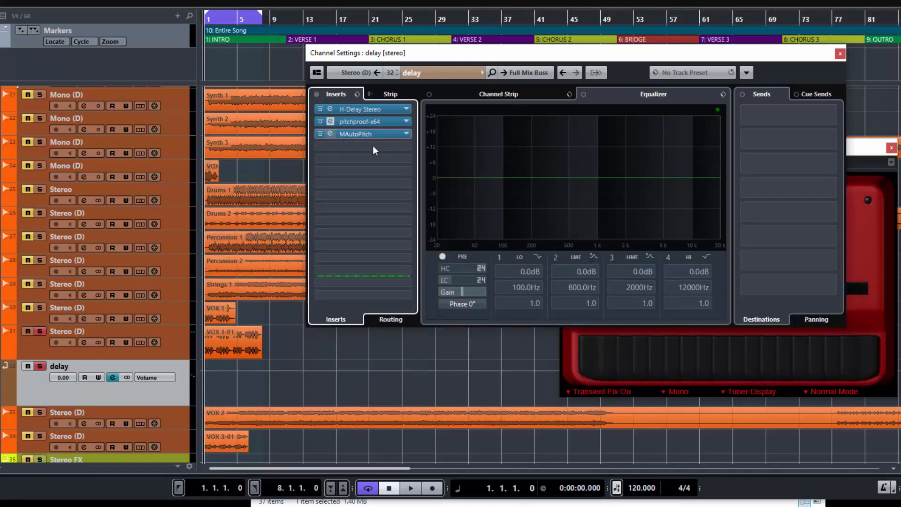
left_click(222, 156)
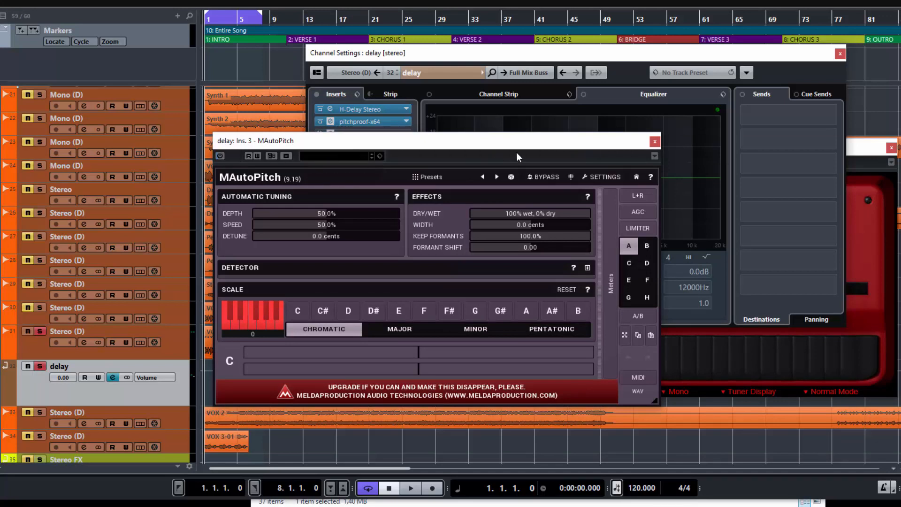
left_click(655, 143)
- Bring the pitchproof-x64 window to the front, reposition it, and switch the plugin from Mono to Stereo
left_click(863, 154)
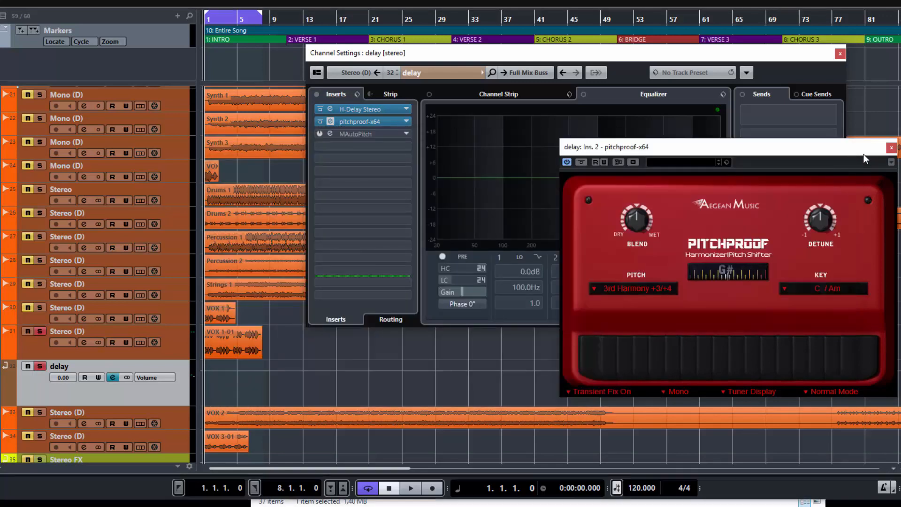
left_click_drag(849, 150, 661, 136)
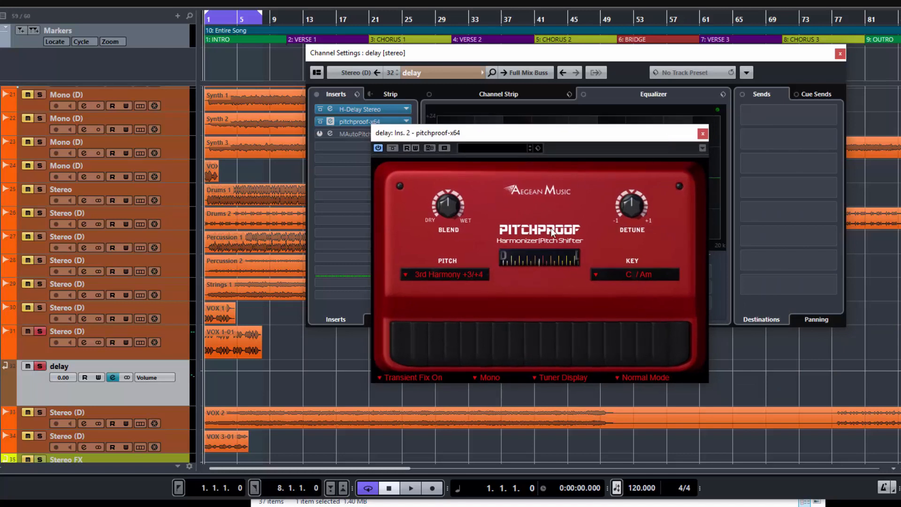
left_click(489, 378)
left_click(507, 403)
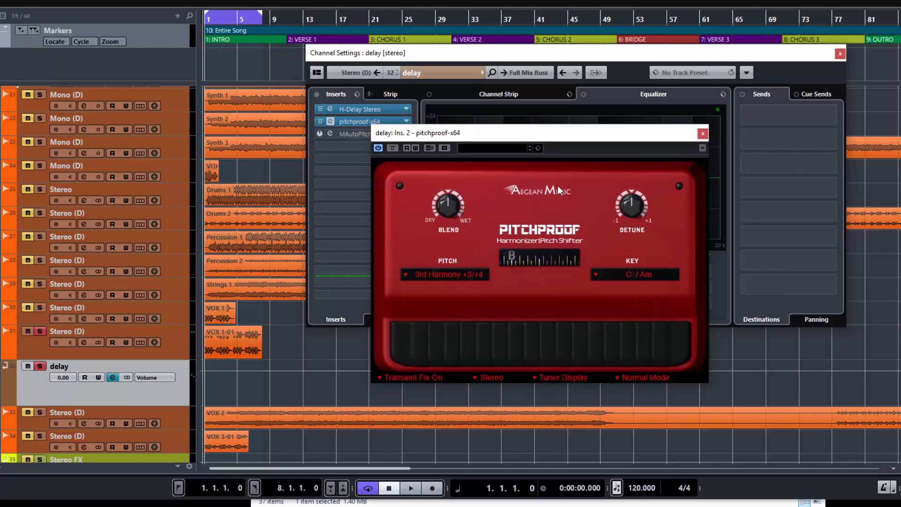
- Set pitchproof-x64 to No Display, turn its Blend fully wet, and move the plugin window slightly aside
left_click(564, 374)
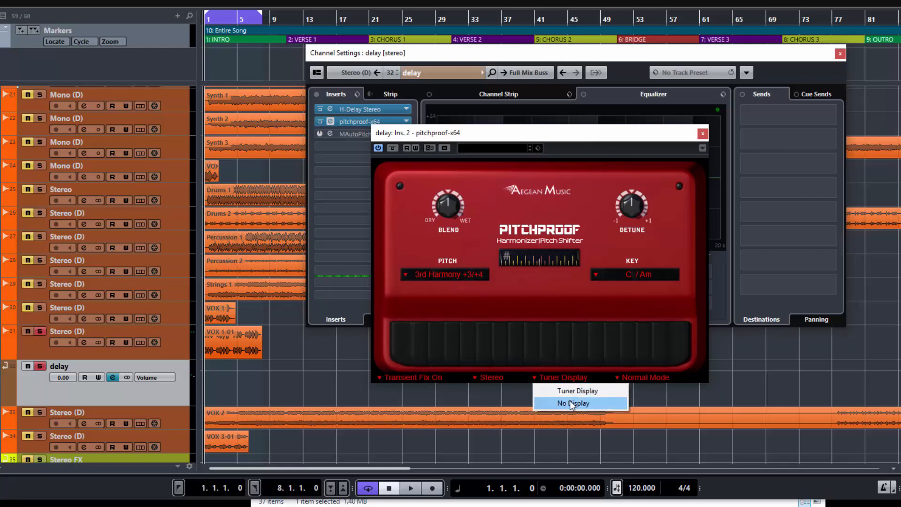
left_click(570, 402)
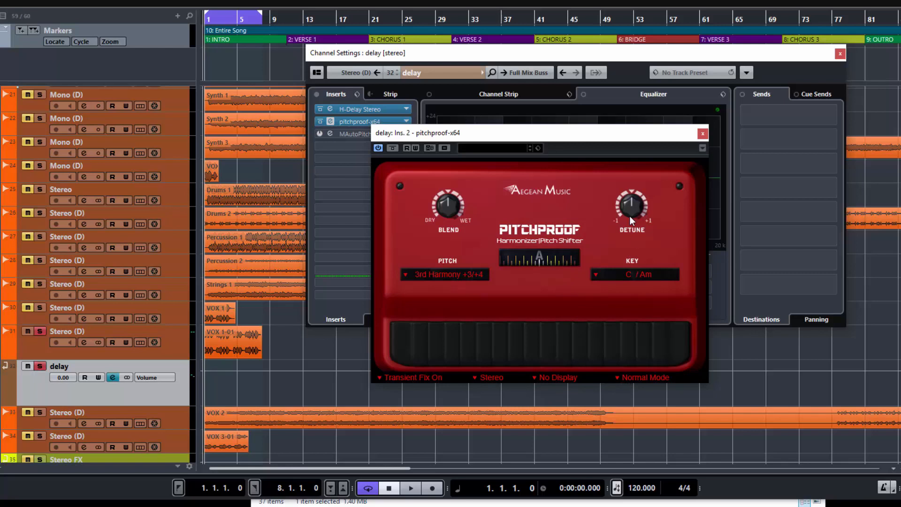
left_click_drag(448, 217, 448, 225)
left_click_drag(478, 138, 529, 149)
- Bypass pitchproof-x64 and play the vocal loop briefly to hear the delay without pitch shifting
left_click(444, 159)
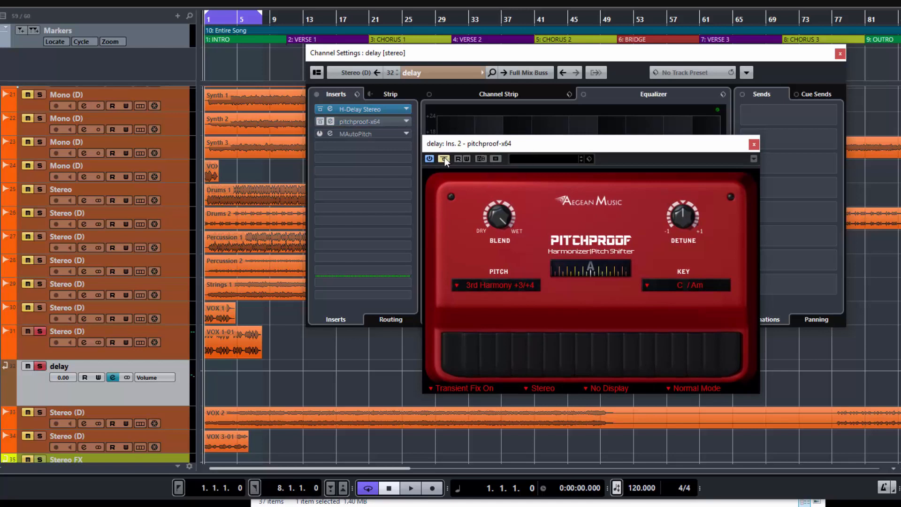
key("space")
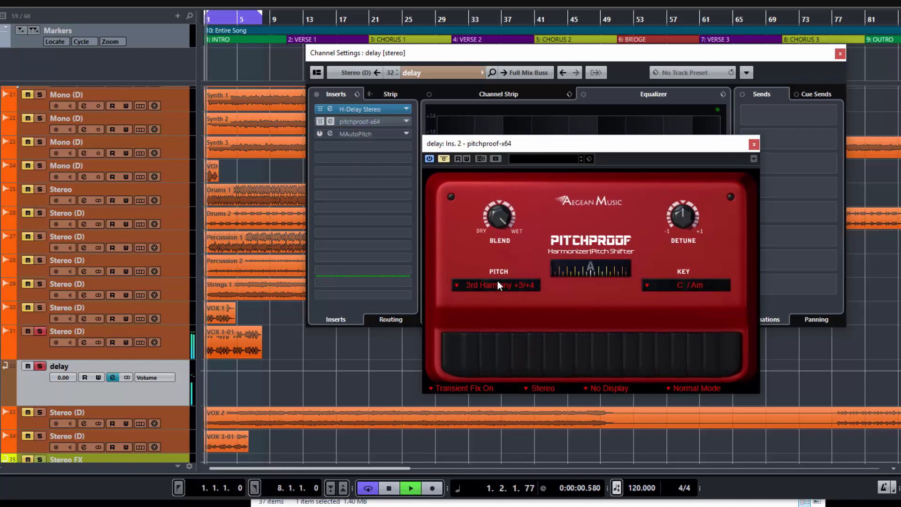
key("space")
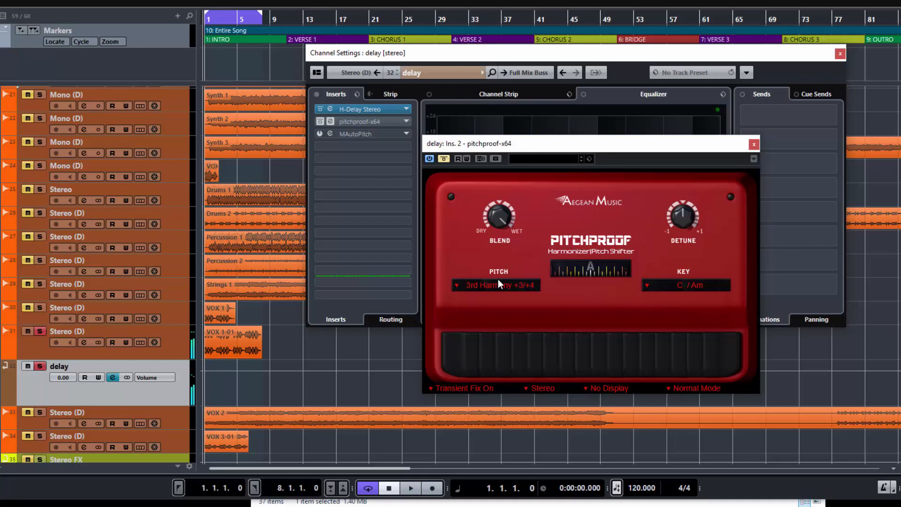
- Set the pitchproof-x64 pitch to +12, take the plugin out of bypass, and audition the vocal loop
left_click(498, 283)
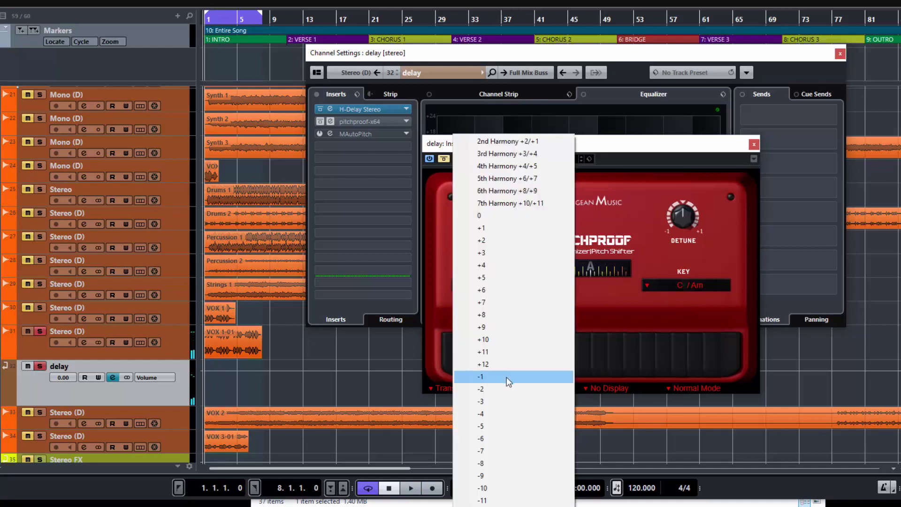
left_click(482, 365)
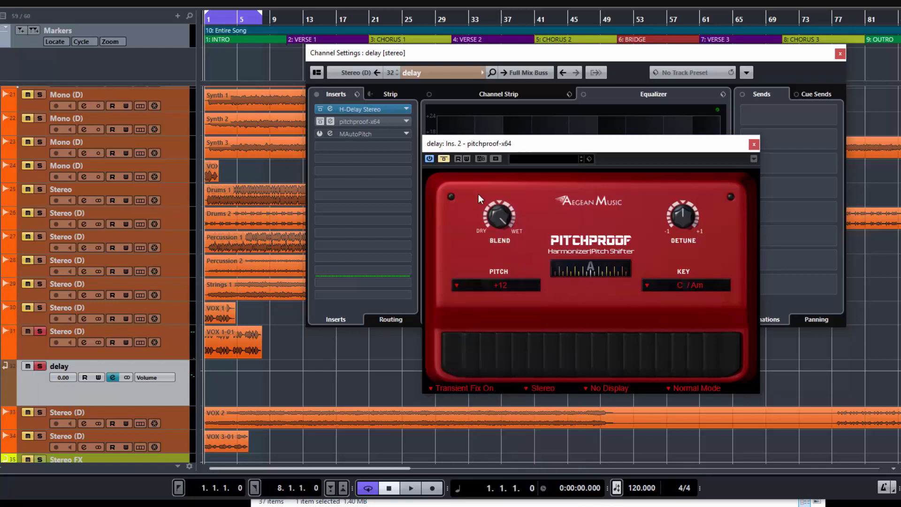
left_click(443, 158)
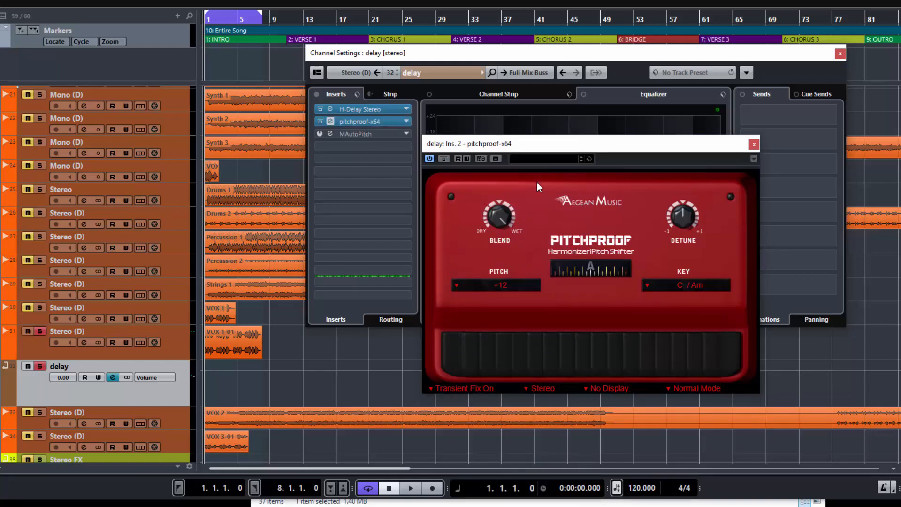
key("space")
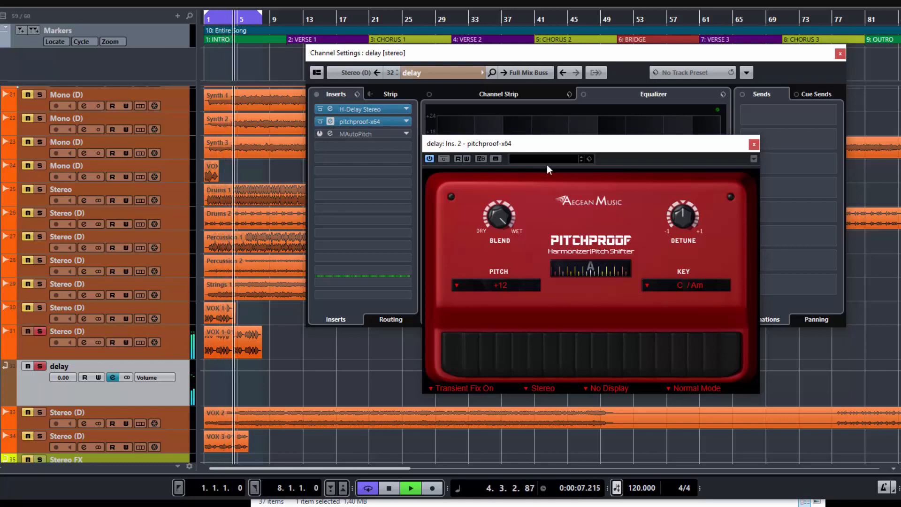
key("space")
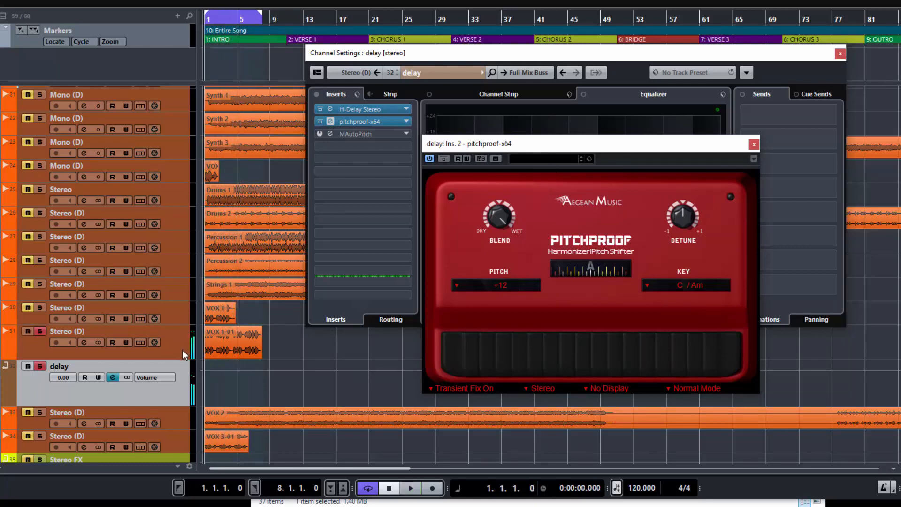
- Pull the VOX 1-01 track's delay send down to minimum, and raise it to -23.0 while the loop plays
left_click(180, 350)
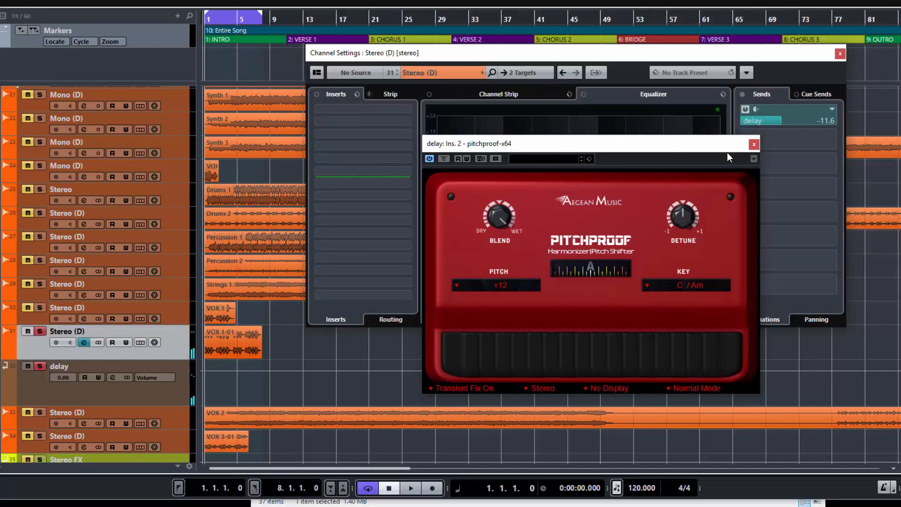
left_click_drag(726, 148, 681, 170)
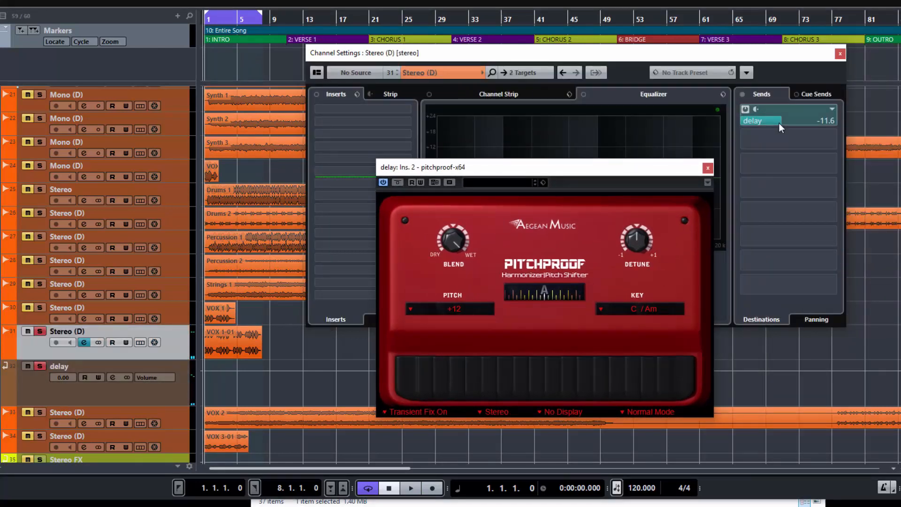
left_click(775, 120)
left_click_drag(774, 120, 714, 122)
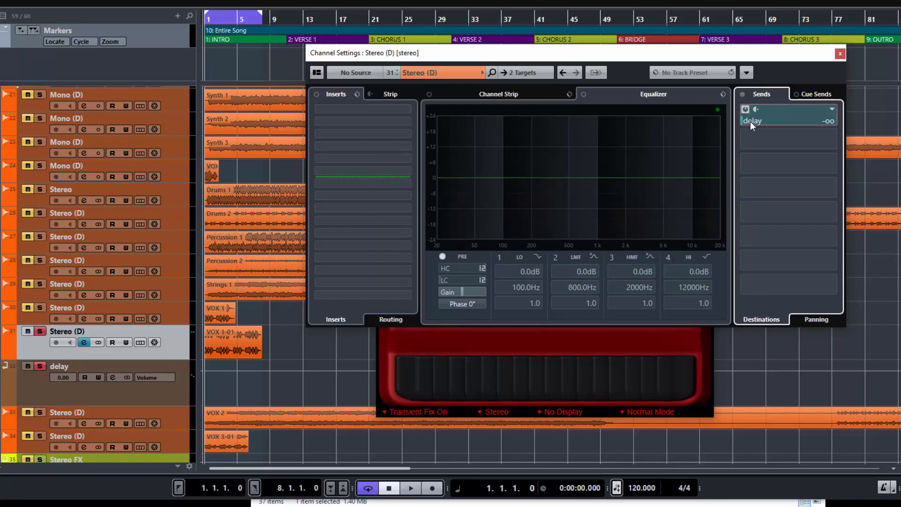
left_click_drag(744, 119, 753, 120)
key("space")
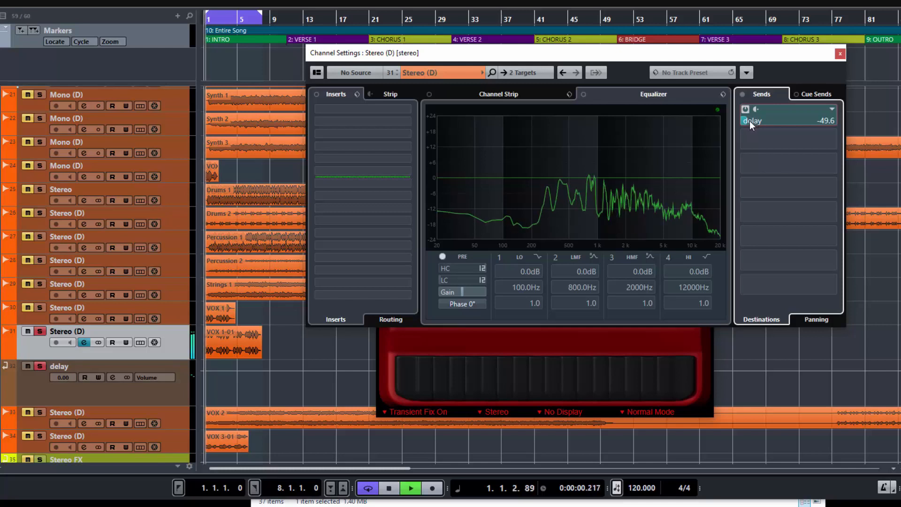
left_click_drag(749, 120, 776, 119)
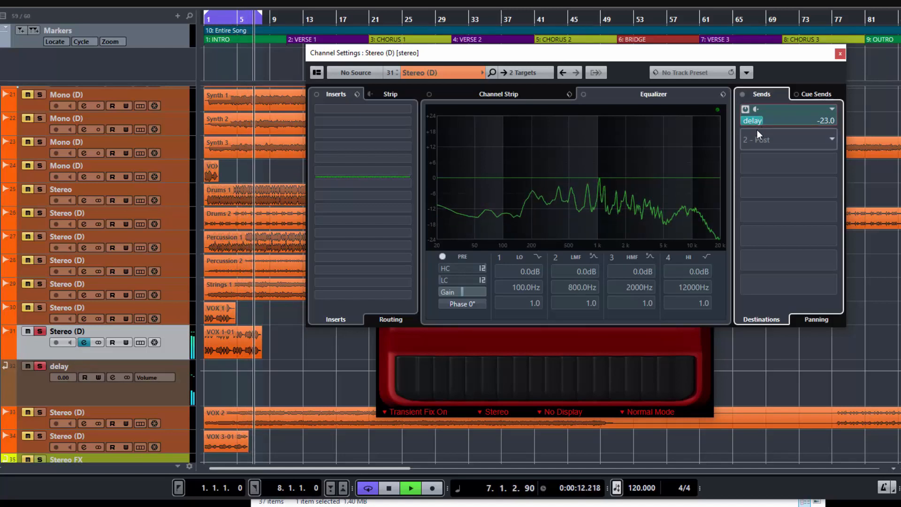
key("space")
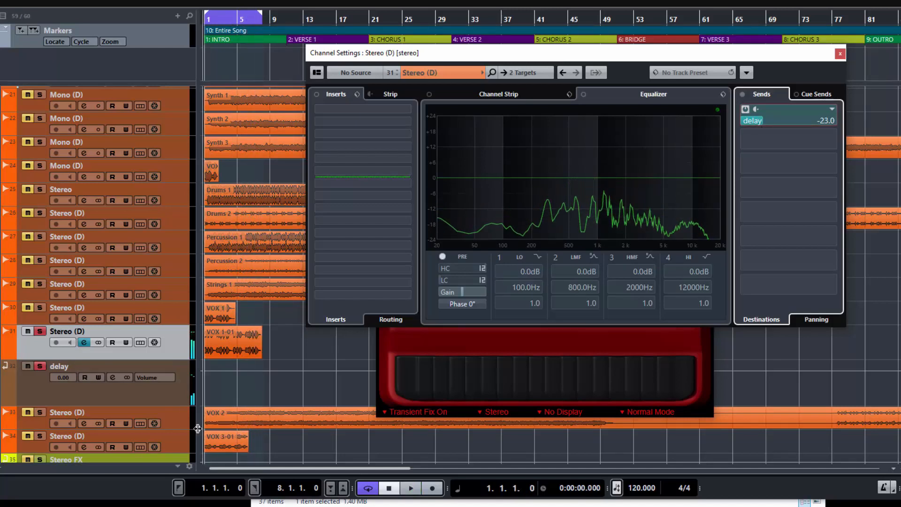
- Return to the delay channel, bring the pitchproof-x64 window to the front, and bypass the plugin
left_click(176, 394)
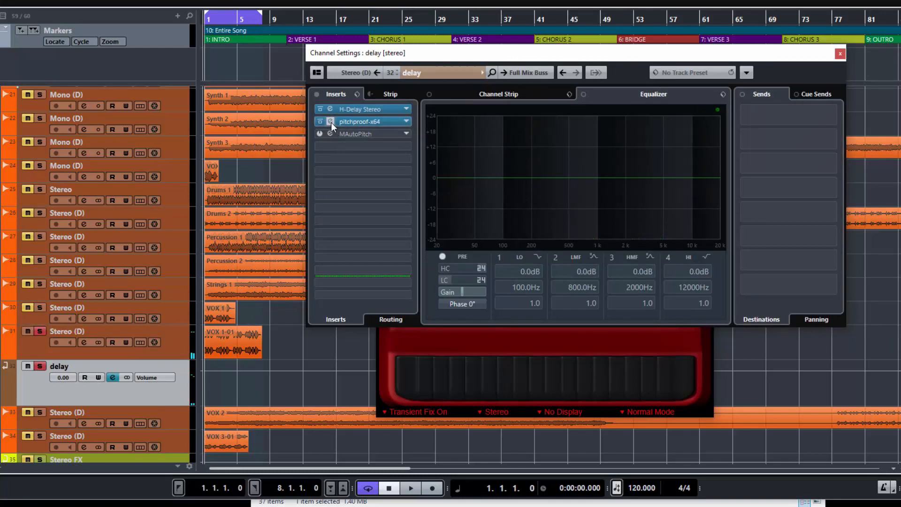
left_click(412, 337)
left_click(397, 182)
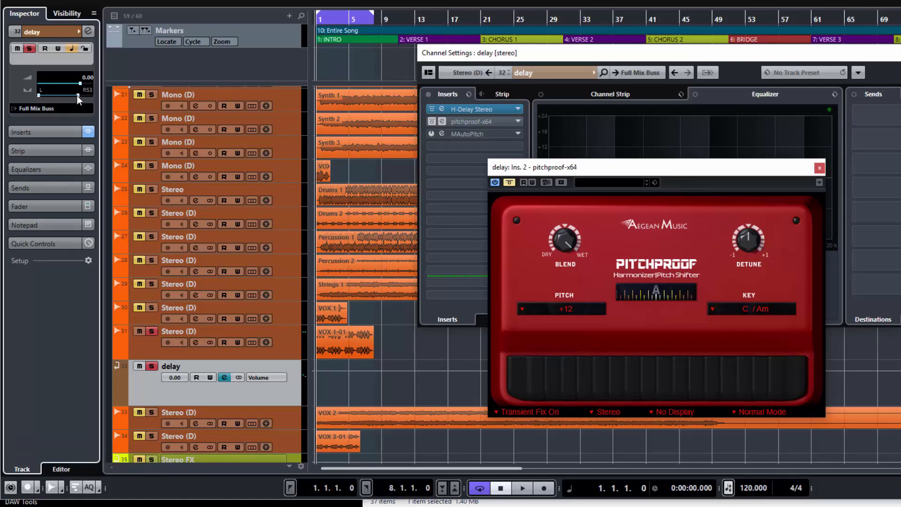
- Narrow the delay channel's stereo panning to L48 and R49, and audition the loop
left_click_drag(41, 95, 47, 95)
key("space")
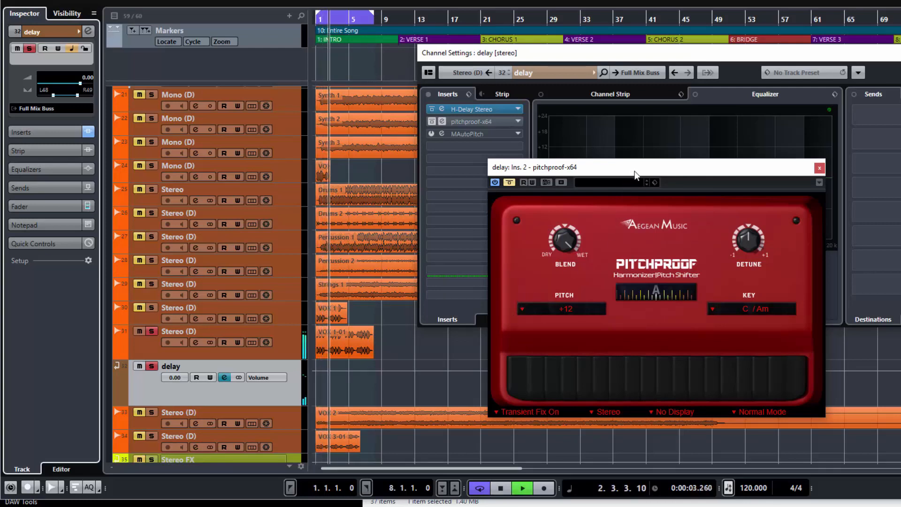
key("space")
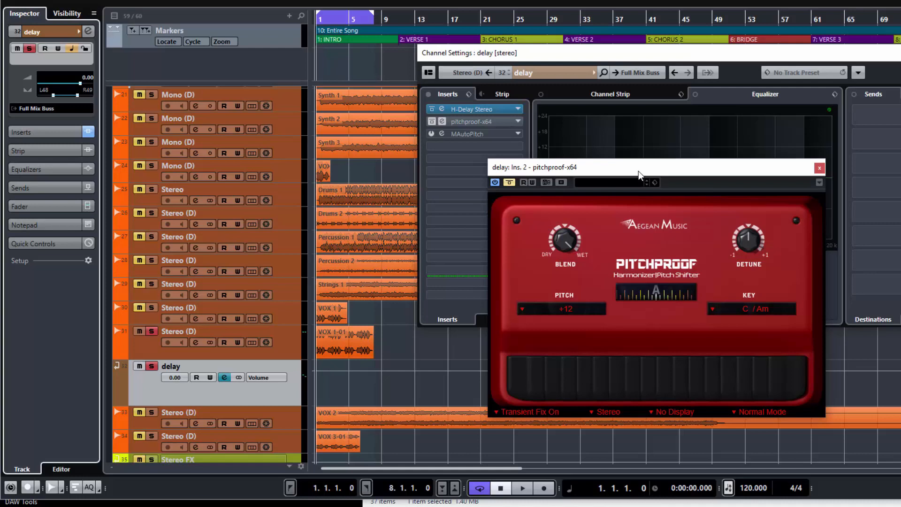
- Take pitchproof-x64 out of bypass and play the loop to hear the pitched delay with the narrower panning
left_click(510, 183)
key("space")
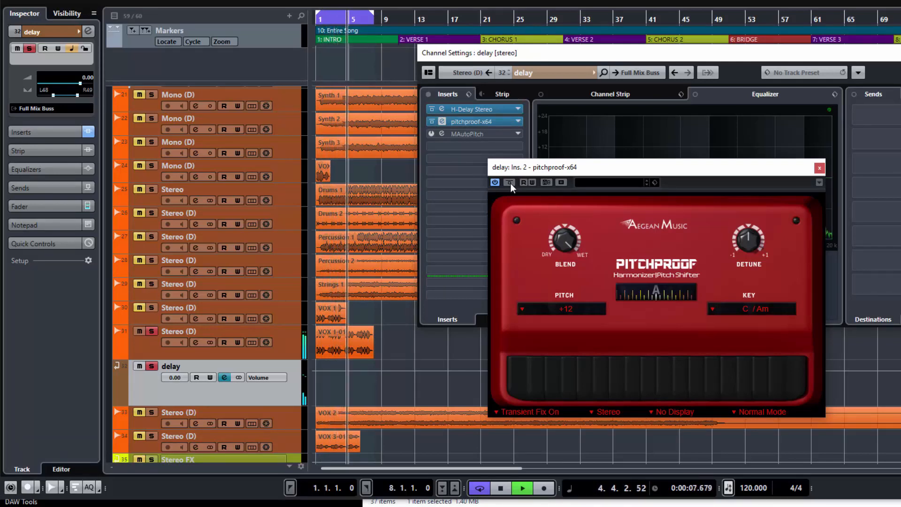
key("space")
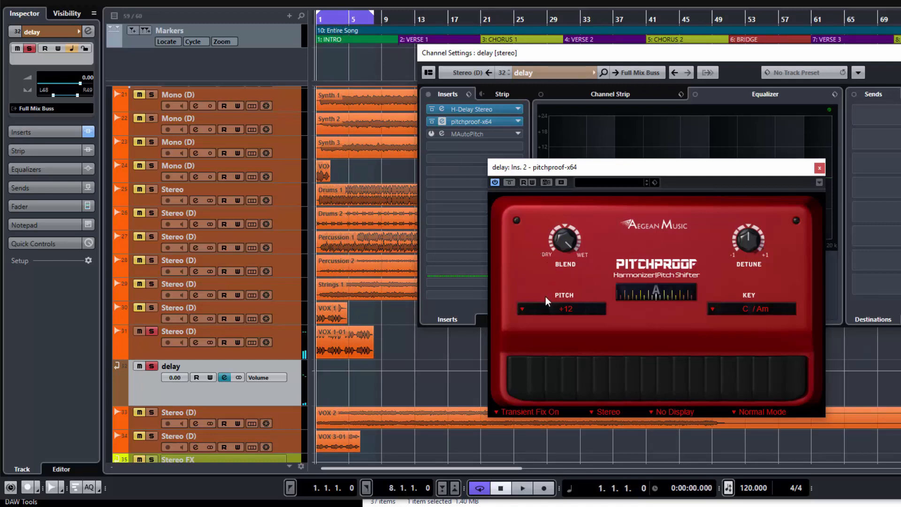
- Set the pitchproof-x64 pitch to -12 and audition the delay an octave down
left_click(551, 309)
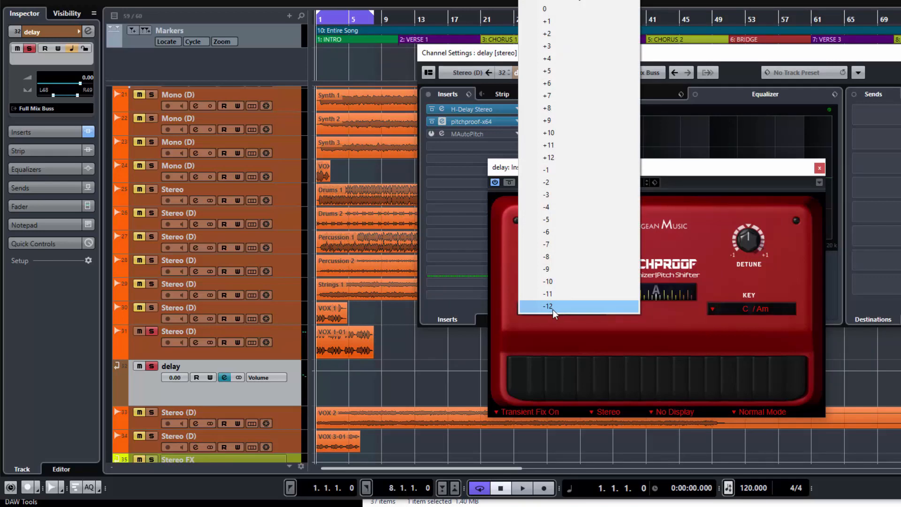
left_click(554, 306)
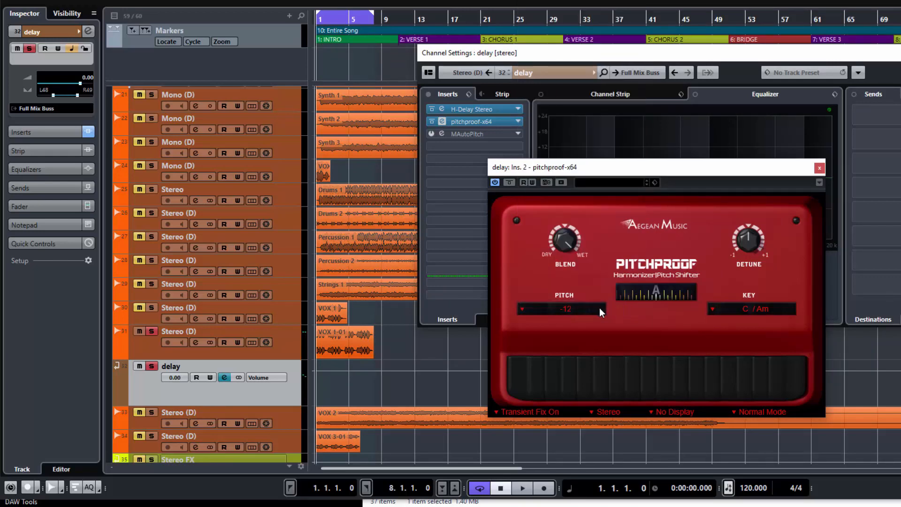
key("space")
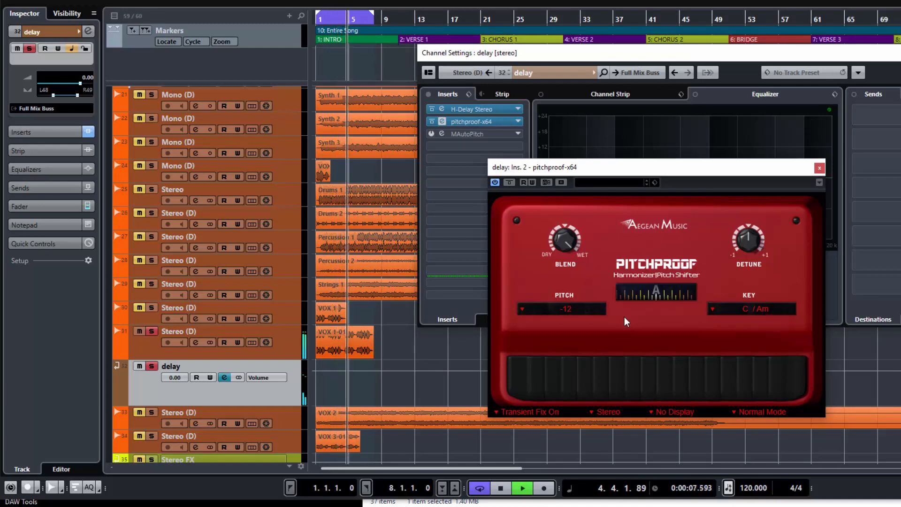
key("space")
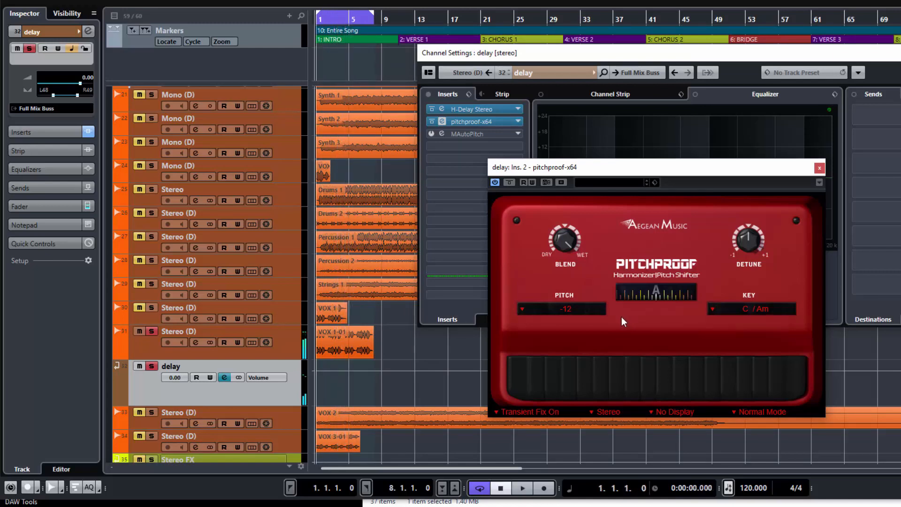
- Try pitch settings of -5 and -3 in pitchproof-x64 while the vocal loop plays
left_click(574, 308)
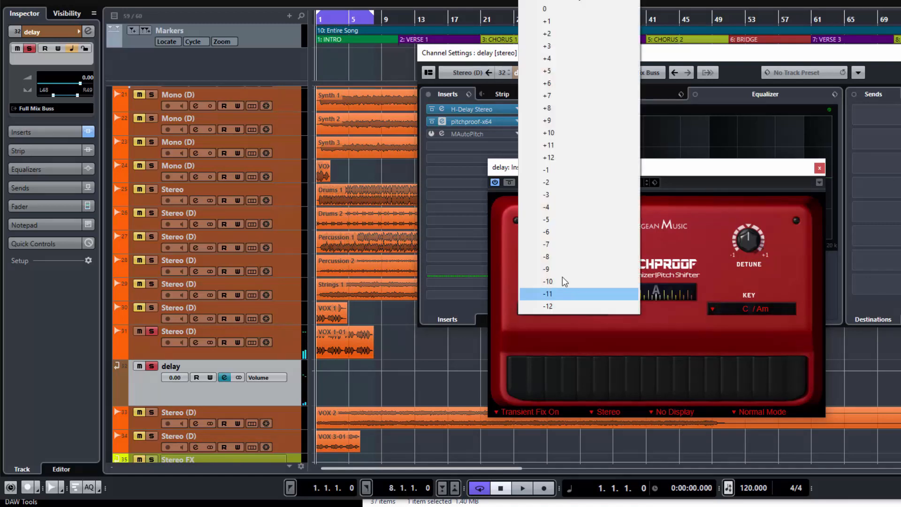
left_click(563, 226)
key("space")
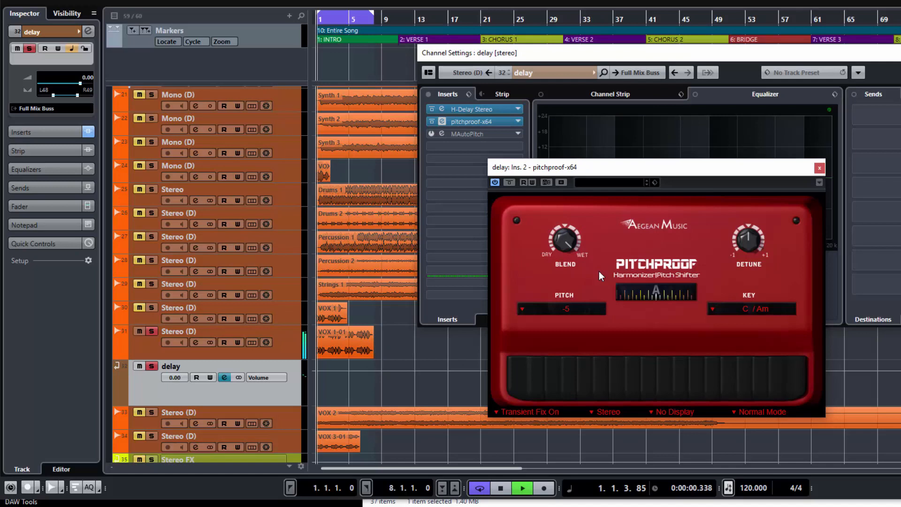
left_click(571, 308)
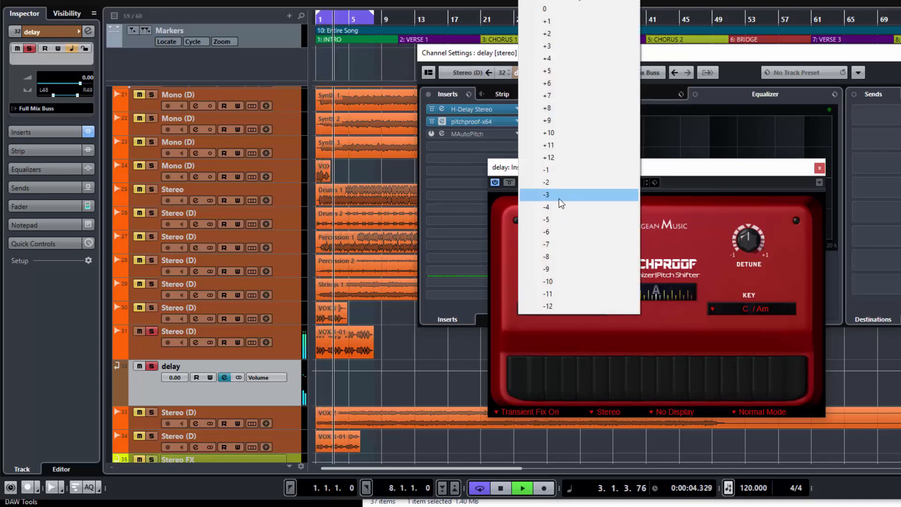
left_click(557, 199)
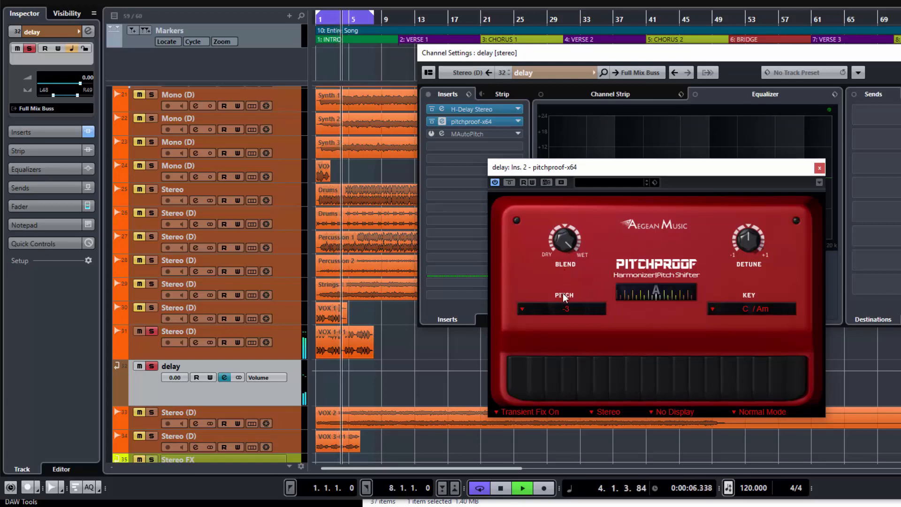
- Set the pitchproof-x64 pitch to +3, listen to the result, and stop playback
left_click(566, 309)
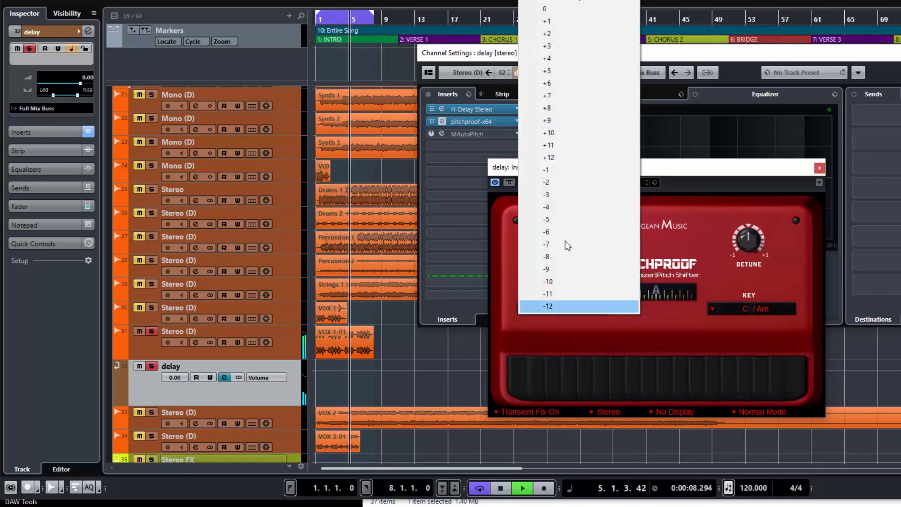
left_click(550, 47)
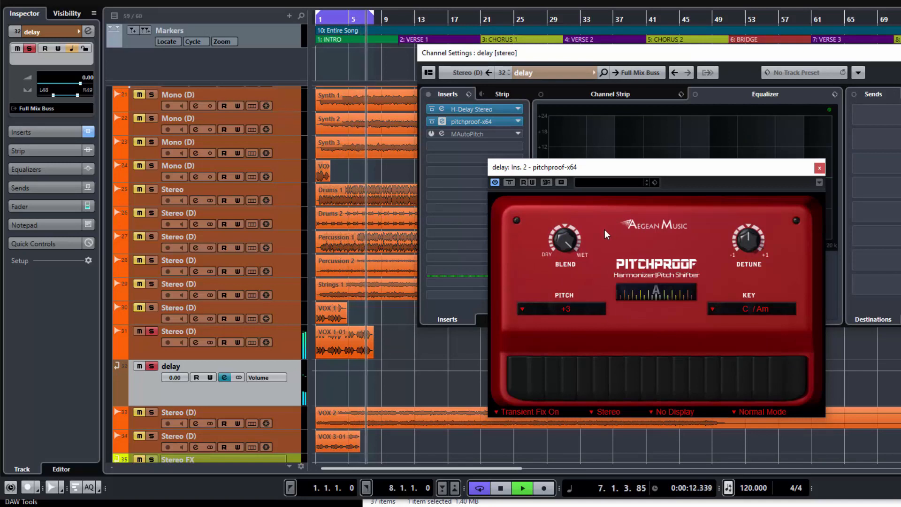
key("space")
- Raise the delay send on the VOX 1-01 track slightly and play the loop again
left_click(280, 352)
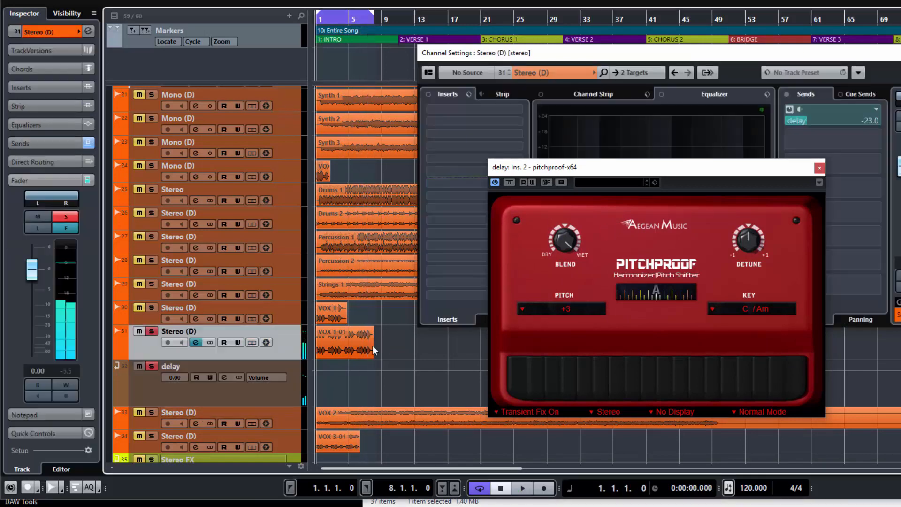
left_click(874, 123)
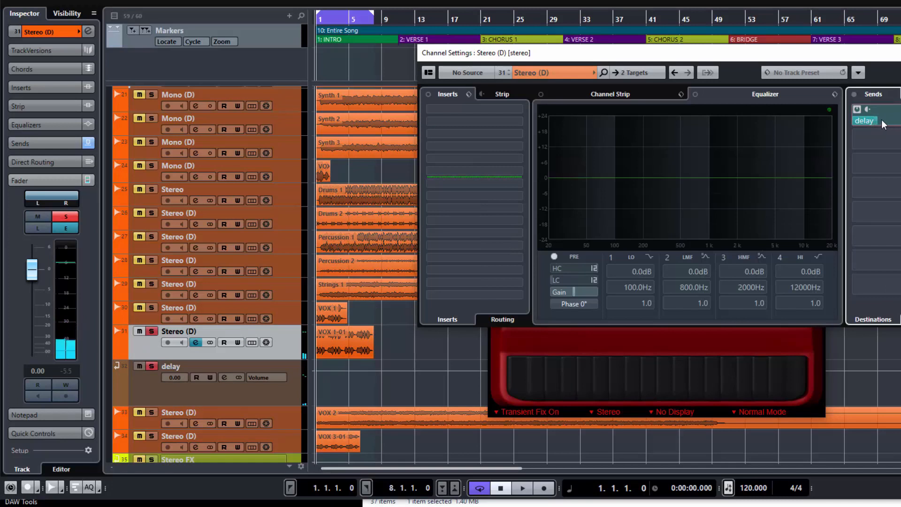
key("space")
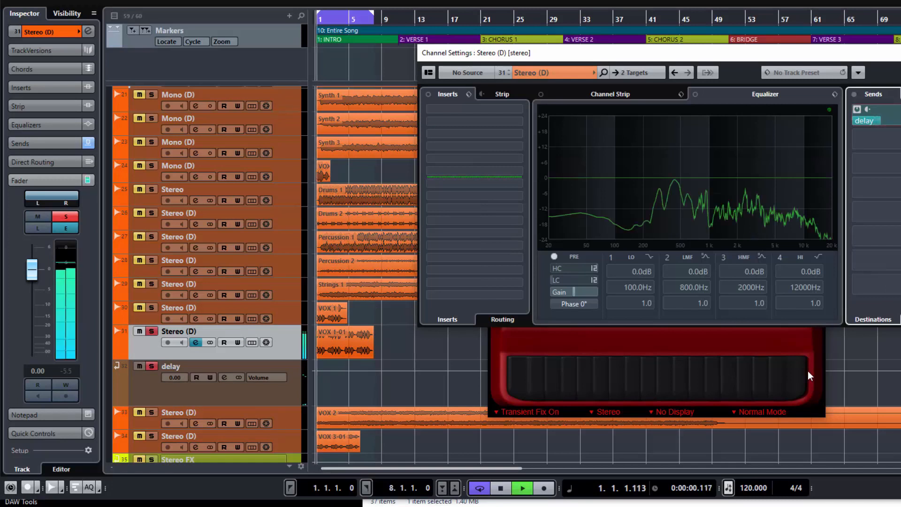
- Try pitch settings of +1 and +2 in pitchproof-x64 while the vocal loop plays, and stop playback
left_click(816, 385)
left_click(565, 308)
left_click(577, 21)
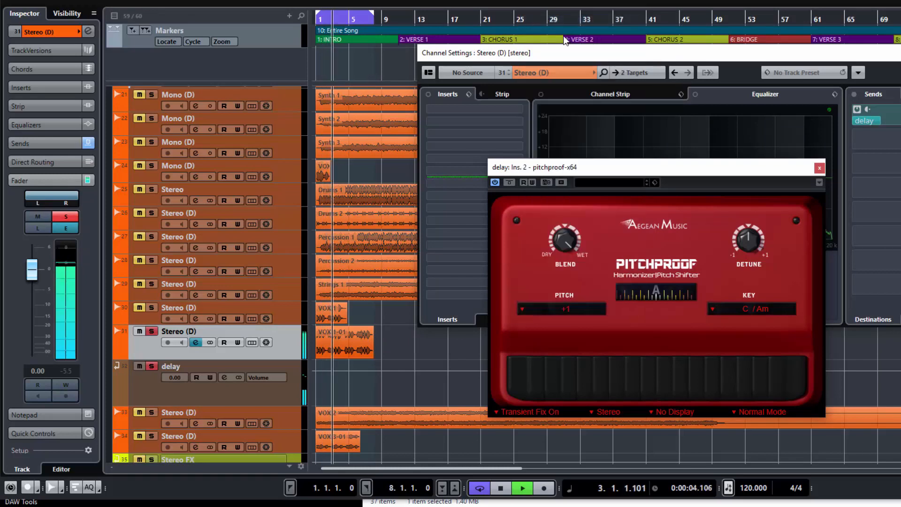
left_click(568, 309)
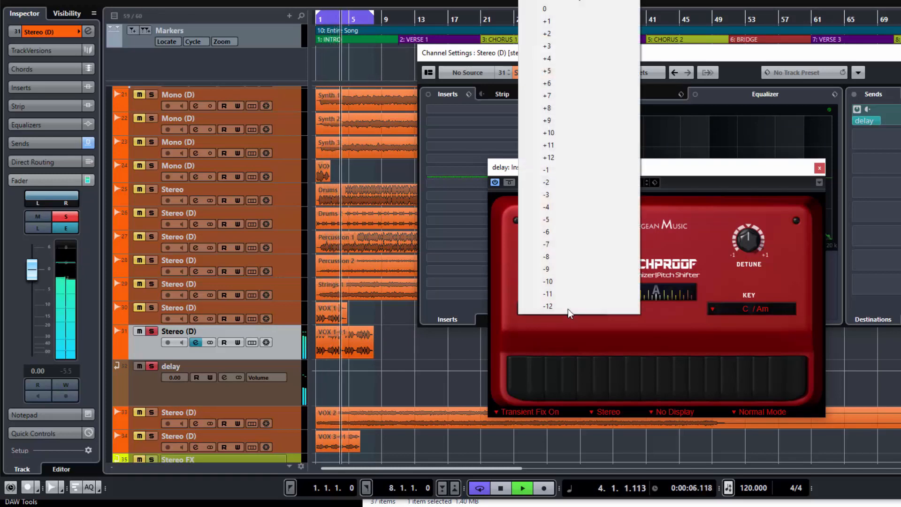
left_click(551, 36)
key("space")
- Set the pitchproof-x64 pitch to 5th Harmony +6/+7 and play the vocal loop to audition it
left_click(571, 308)
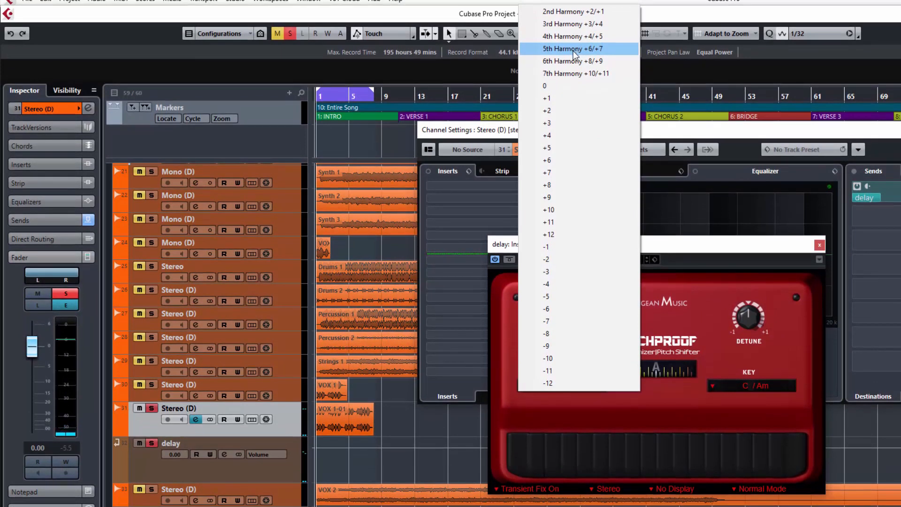
left_click(573, 51)
key("space")
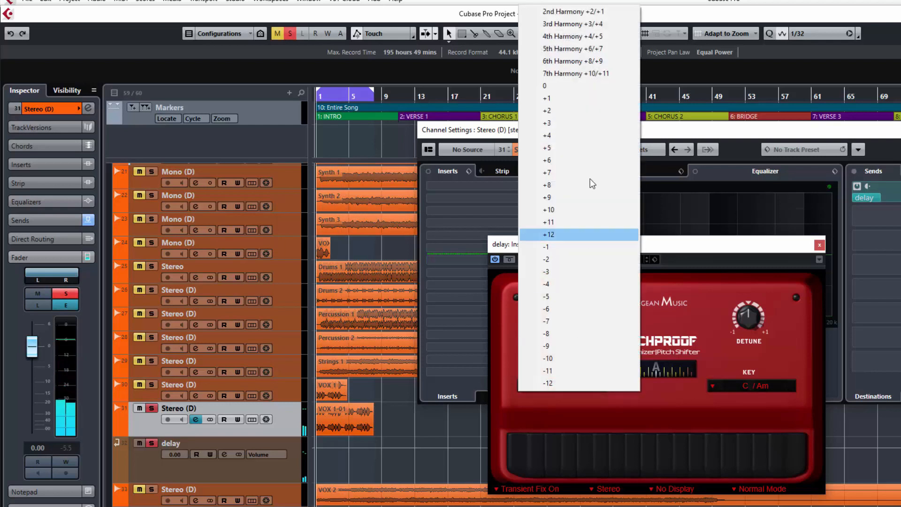
- Deactivate the pitchproof-x64 insert on the delay channel and close its plugin window
left_click(274, 467)
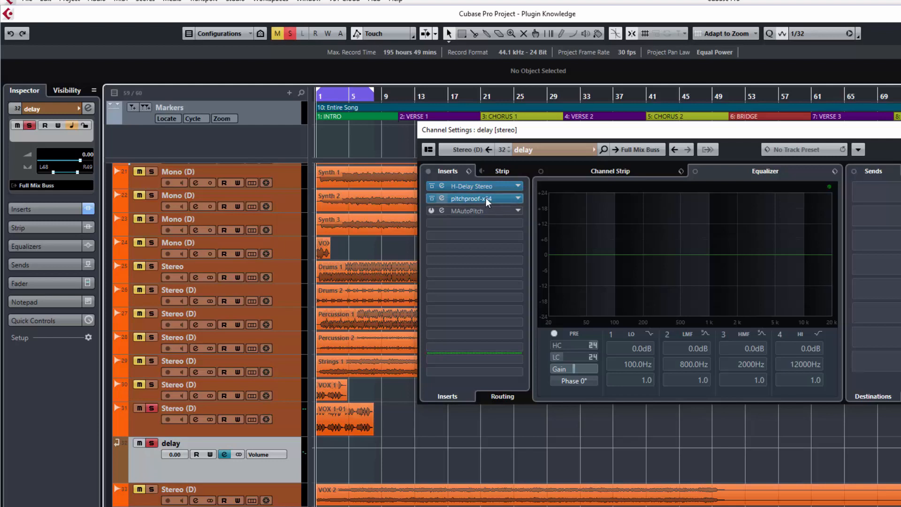
left_click(463, 198)
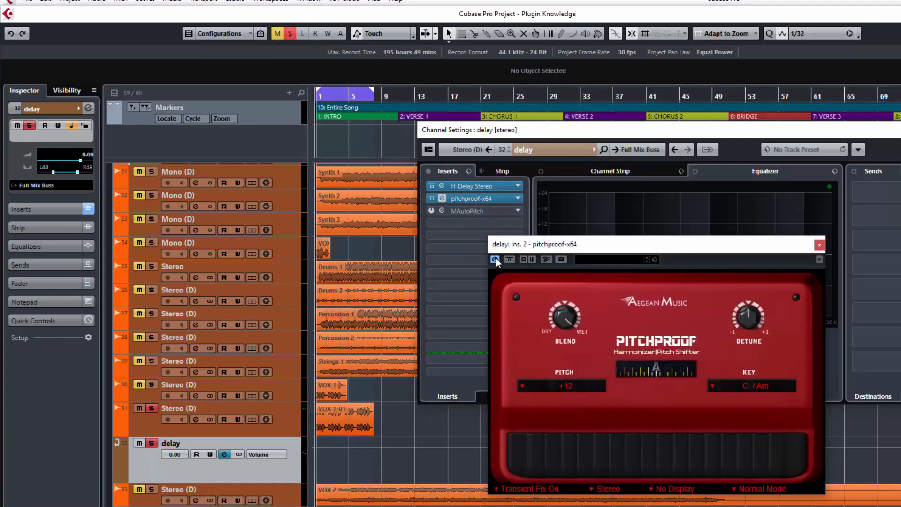
left_click(819, 244)
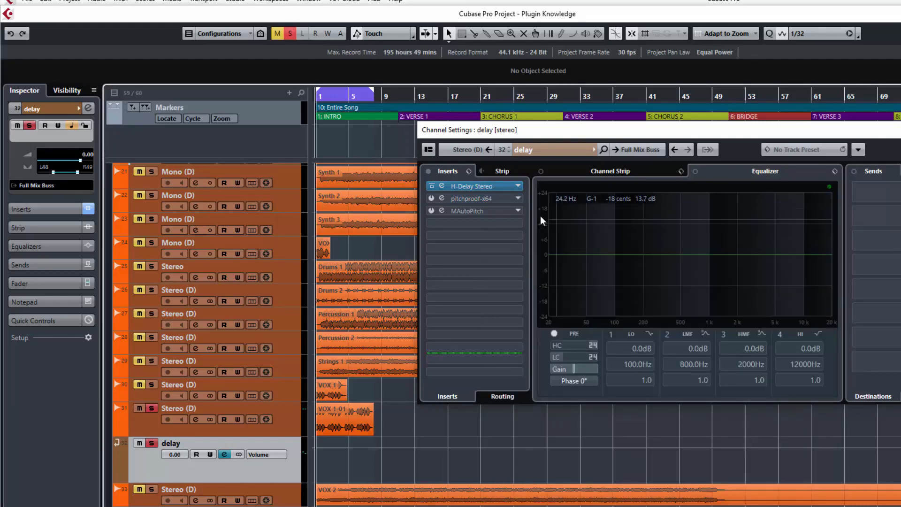
- Open the MAutoPitch insert on the delay channel and move its window clear of the insert list
left_click(484, 210)
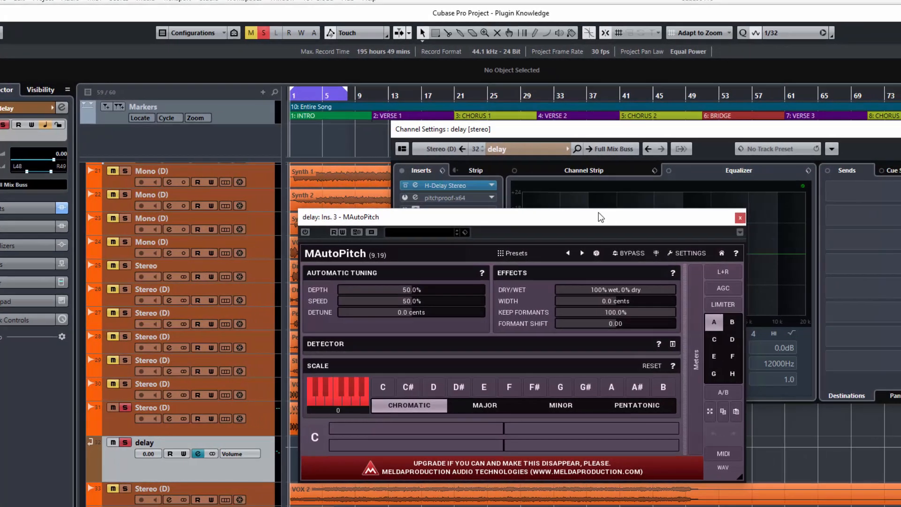
left_click_drag(627, 213, 737, 193)
left_click_drag(669, 197, 722, 183)
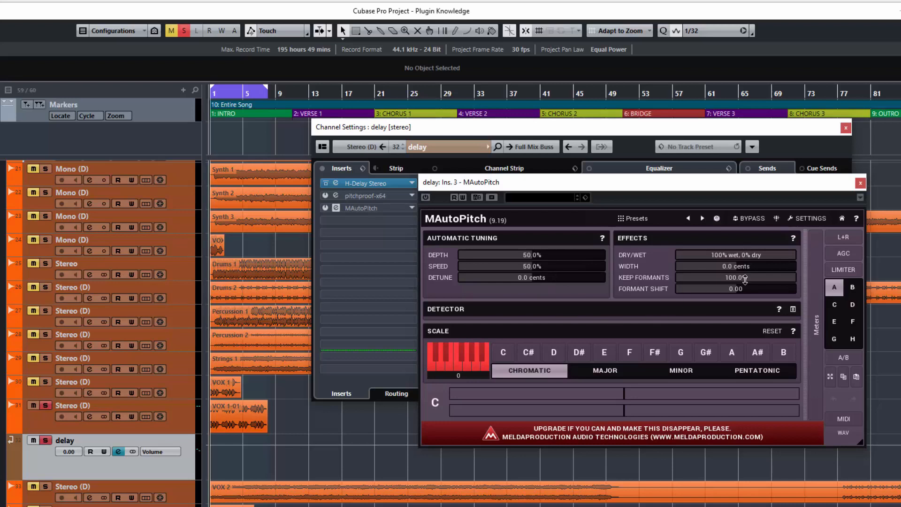
- Activate MAutoPitch, raise its formant shift, and fine-tune it to +4.99 while the vocal loop plays
left_click_drag(738, 288, 738, 267)
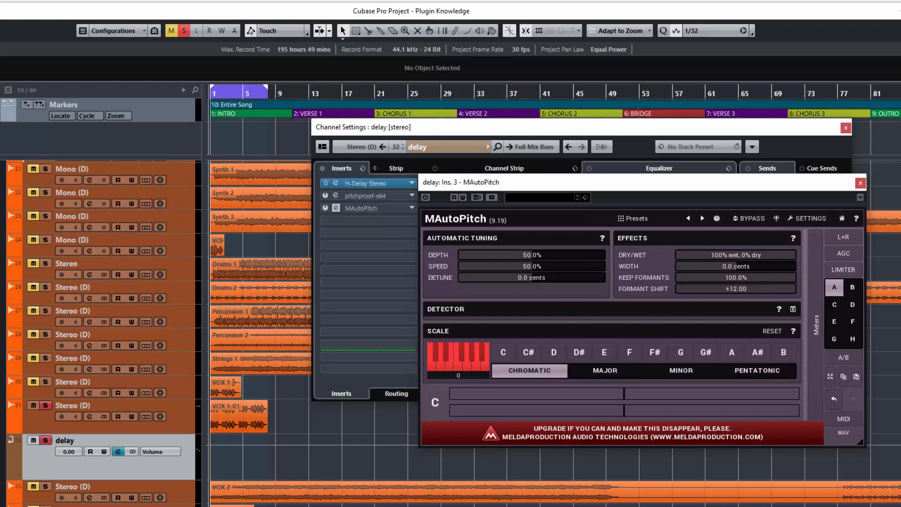
left_click(426, 197)
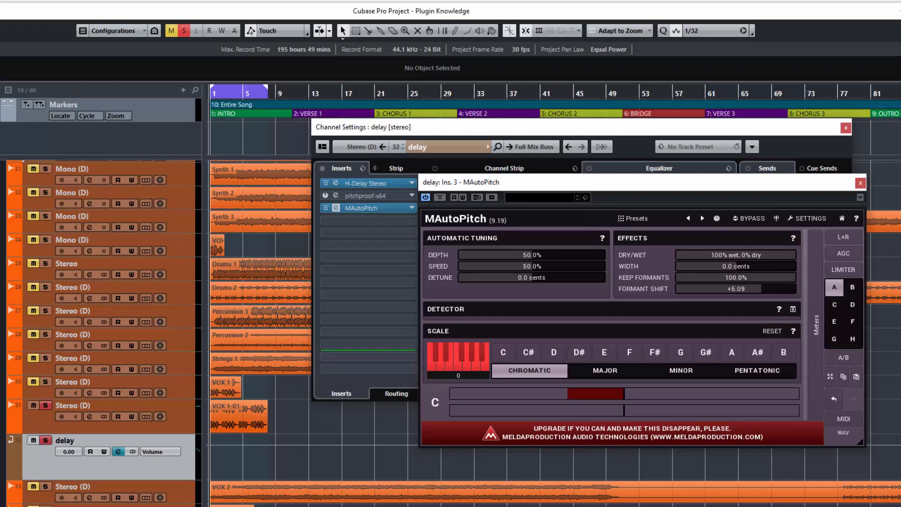
key("space")
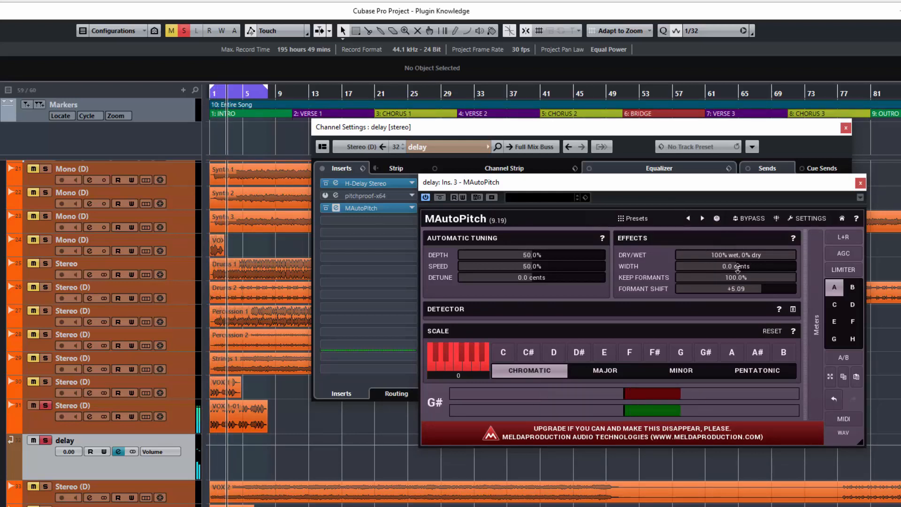
left_click_drag(751, 290, 751, 292)
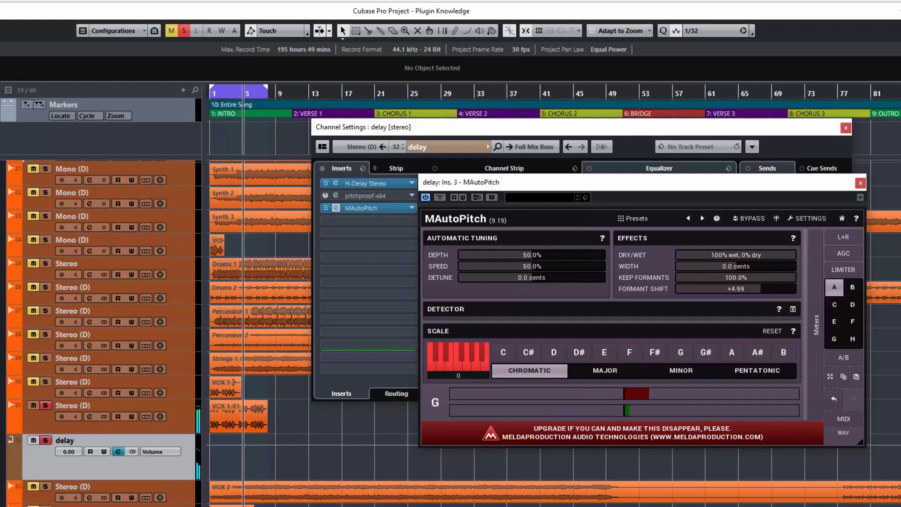
- Arrange the pitchproof-x64 and MAutoPitch windows side by side below the delay channel's insert list, with playback stopped
left_click_drag(648, 181, 579, 244)
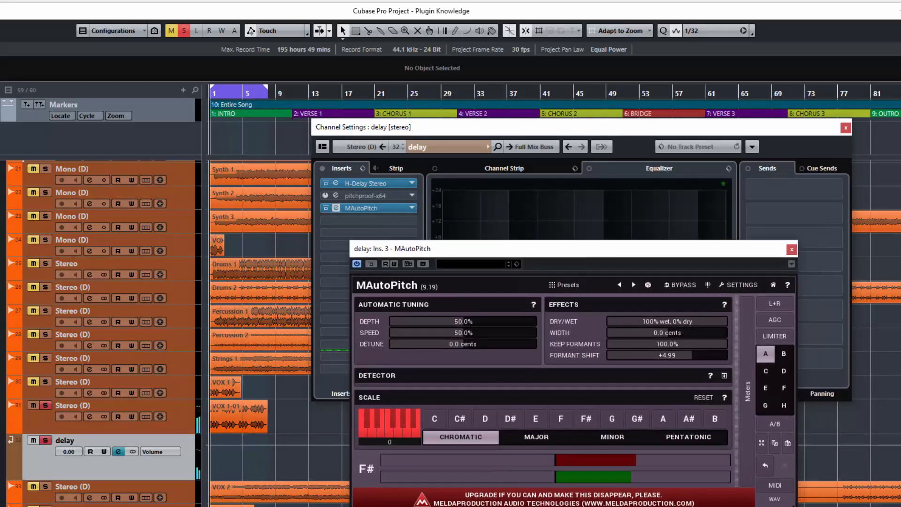
key("Up")
left_click_drag(775, 192, 810, 113)
left_click(770, 459)
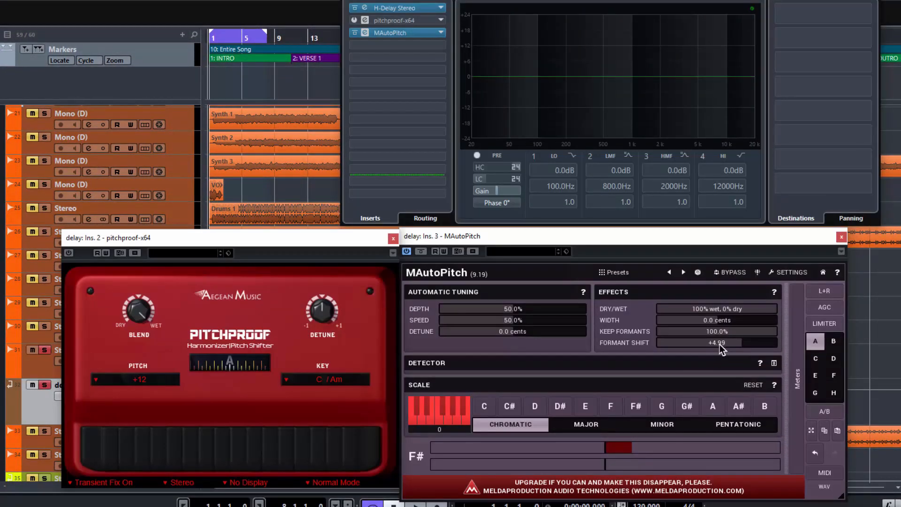
- Set the MAutoPitch formant shift to +5.00 and the pitchproof-x64 pitch to +5
double_click(720, 343)
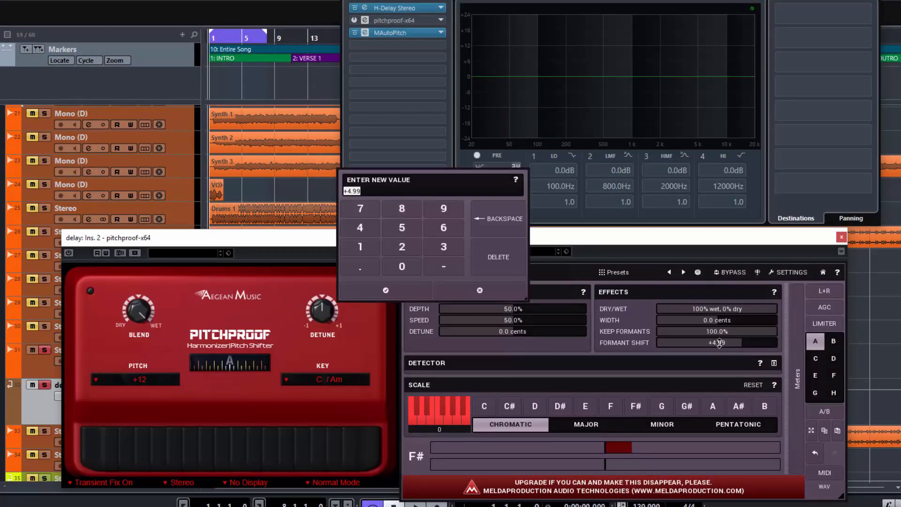
left_click(394, 219)
key("Return")
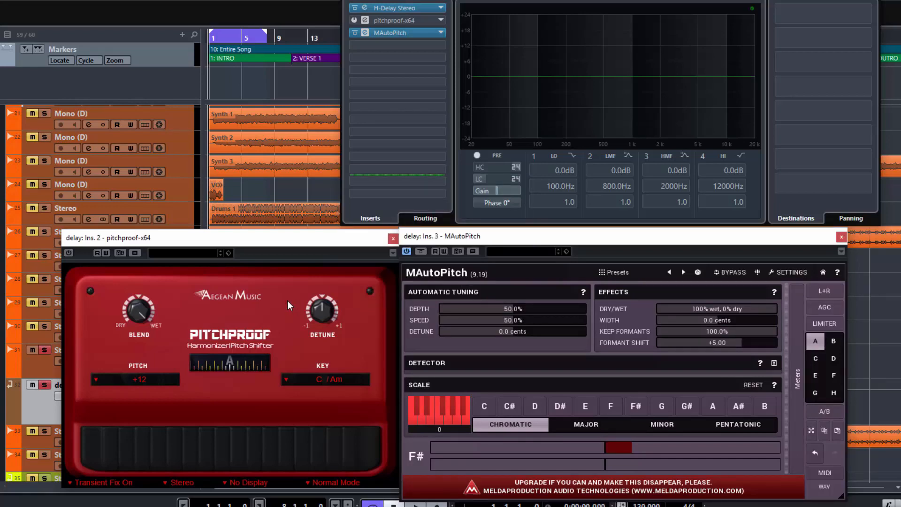
left_click(148, 379)
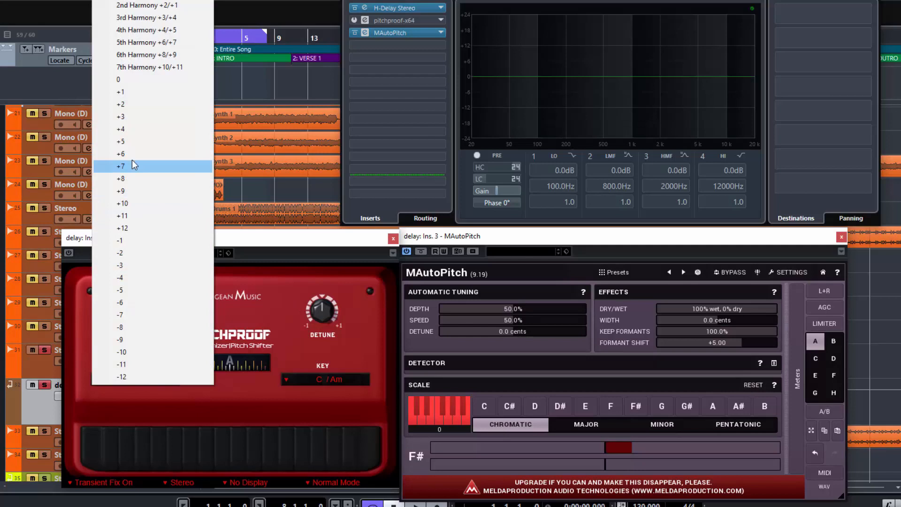
left_click(123, 139)
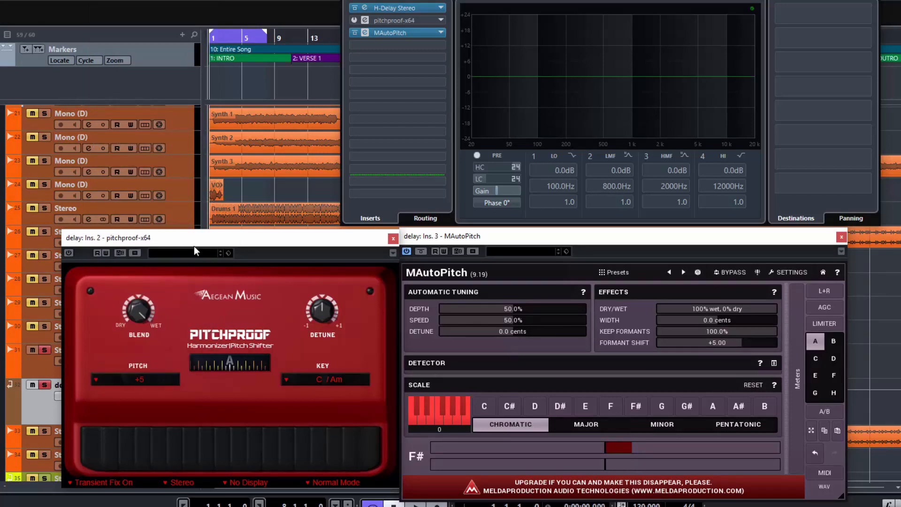
- Activate pitchproof-x64 and bypass both pitchproof-x64 and MAutoPitch on the delay channel
left_click(69, 253)
left_click(82, 253)
left_click(421, 252)
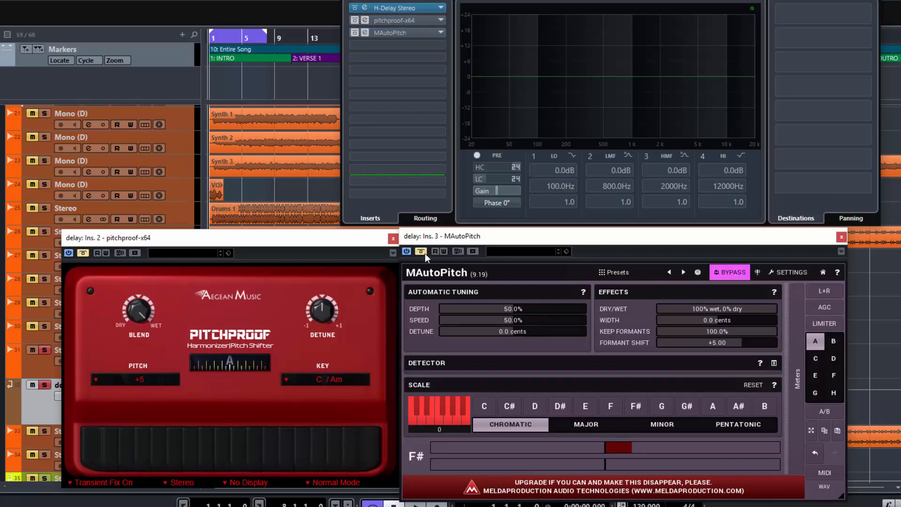
left_click_drag(430, 240, 427, 237)
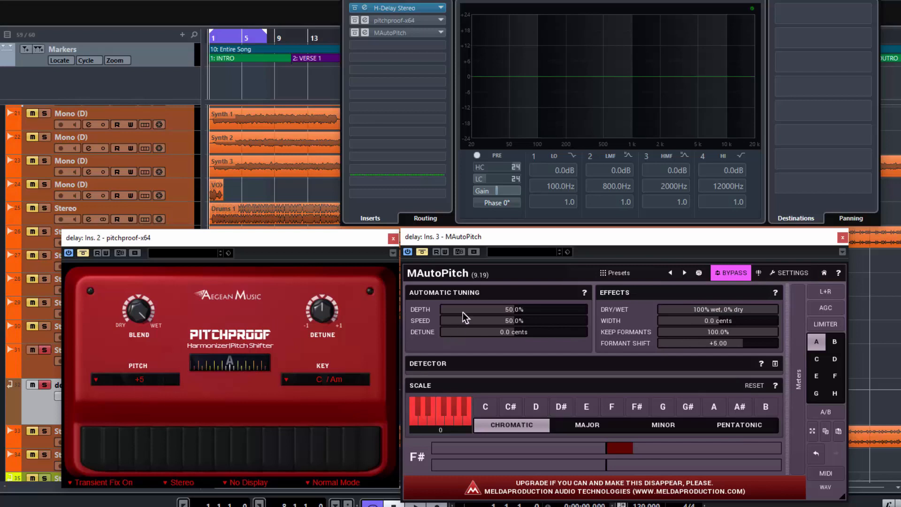
- Play the vocal loop and compare MAutoPitch with pitchproof-x64 by toggling each plugin's bypass in turn, and stop playback
key("space")
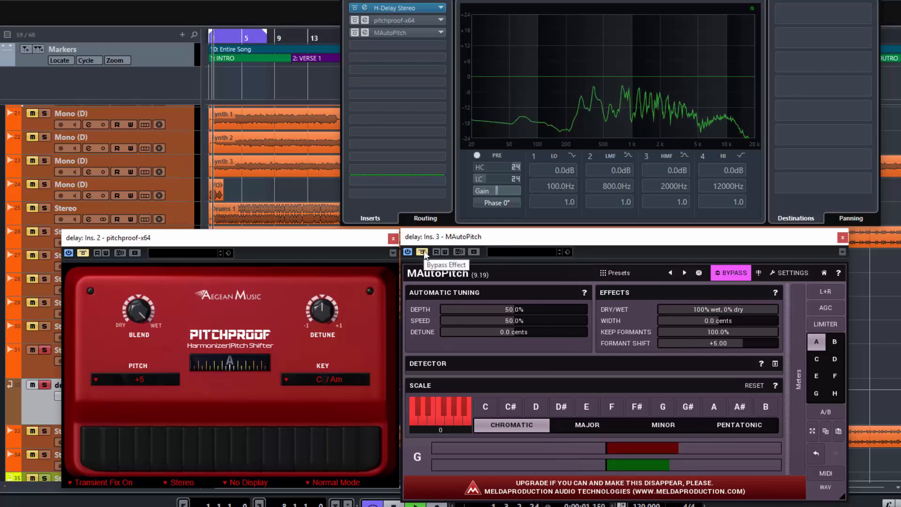
left_click(422, 252)
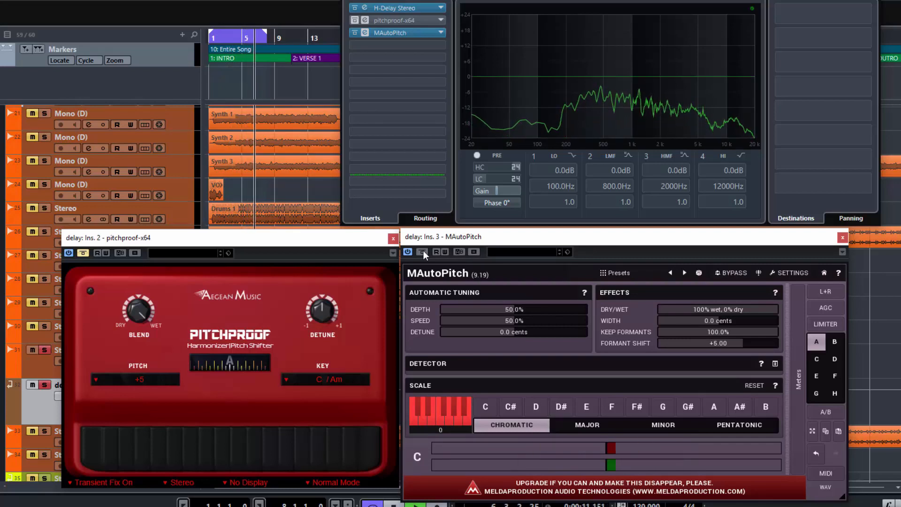
left_click(424, 250)
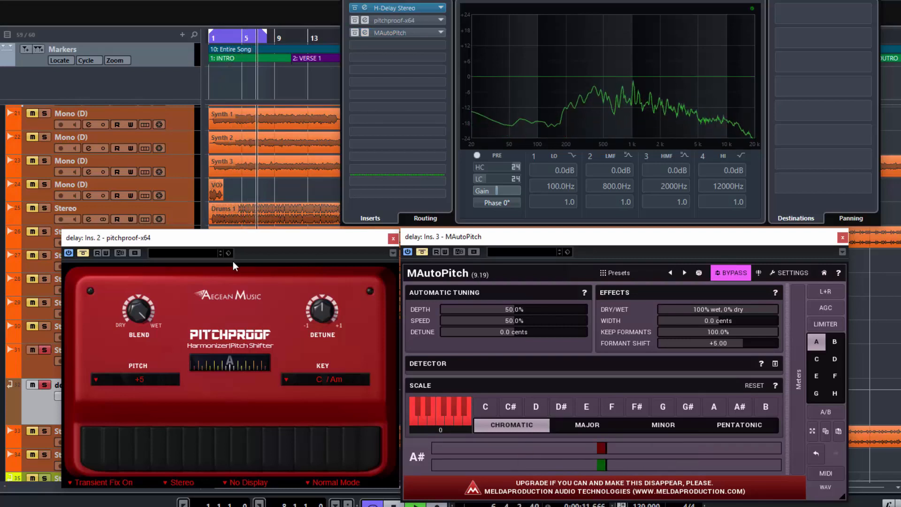
left_click(83, 252)
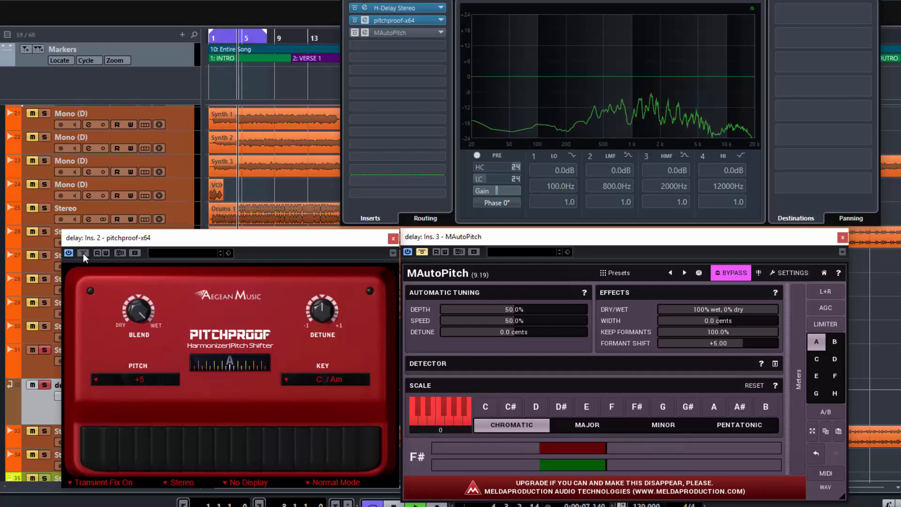
left_click(83, 254)
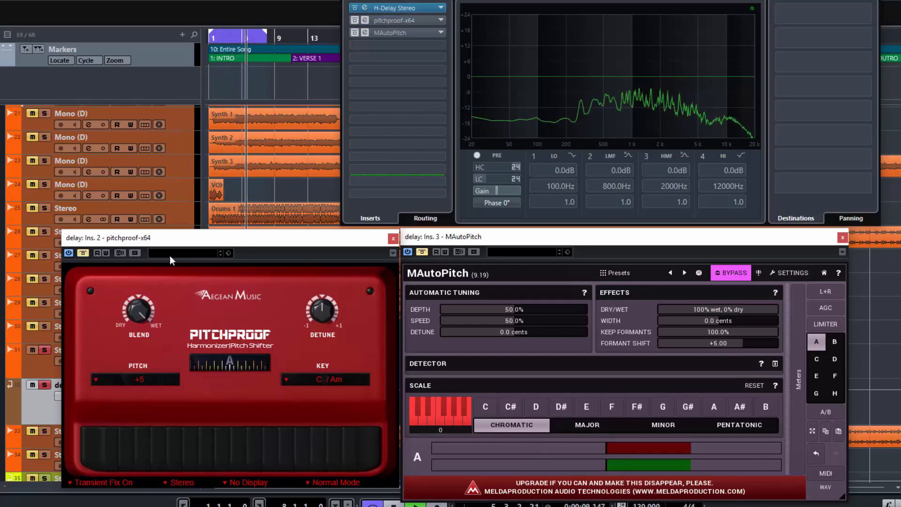
left_click(422, 252)
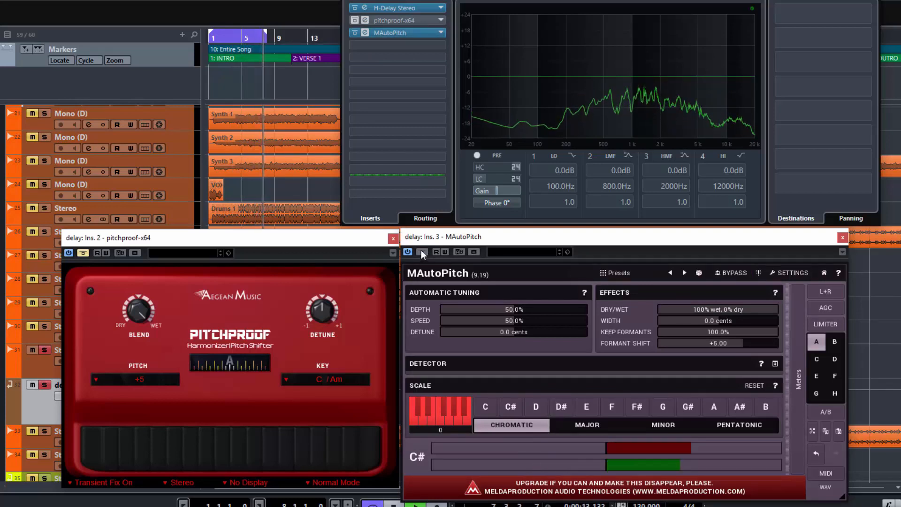
key("space")
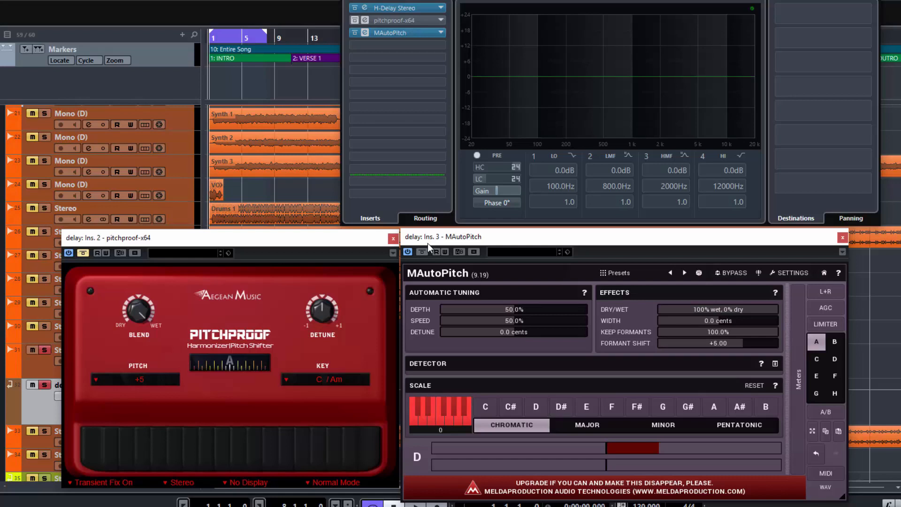
- Set the MAutoPitch formant shift to +12.00 and the pitchproof-x64 pitch to +12
left_click_drag(736, 344, 777, 344)
left_click(154, 379)
left_click(125, 228)
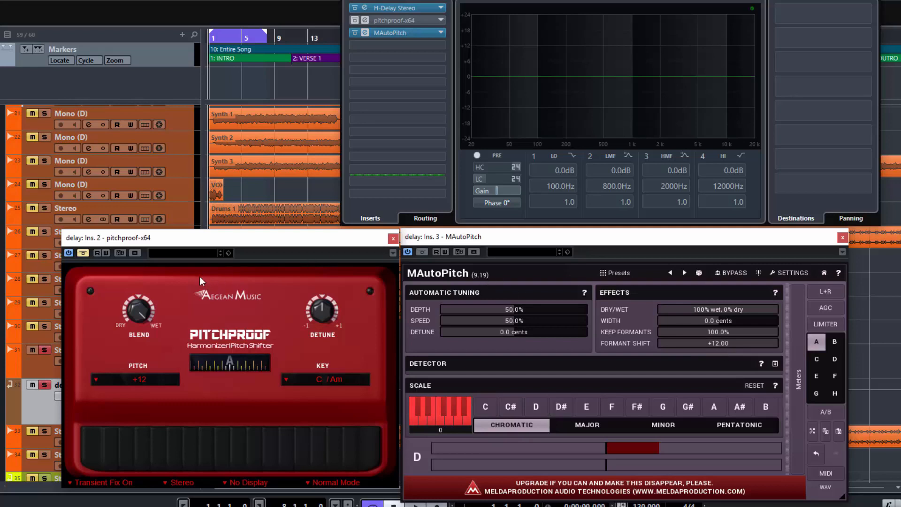
- Play the loop through MAutoPitch, bypass it and enable pitchproof-x64 to compare the octave-up delay, and stop playback
key("space")
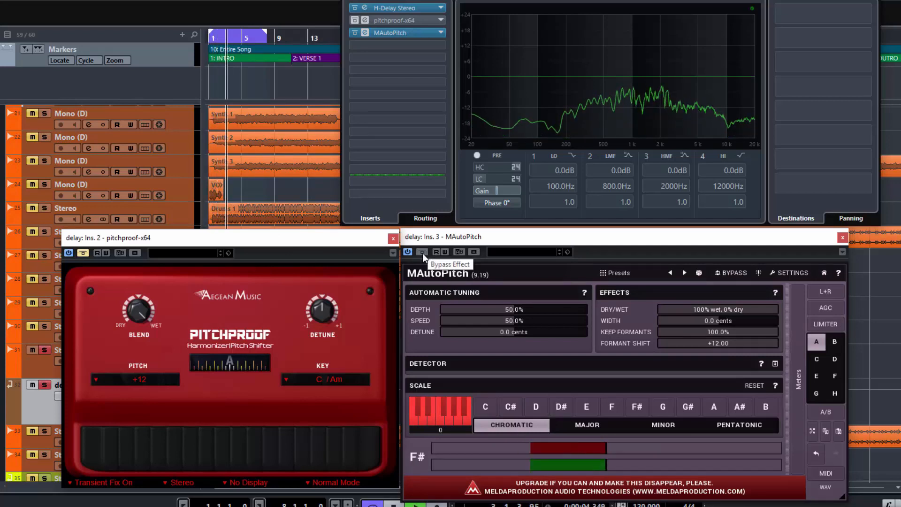
left_click(422, 252)
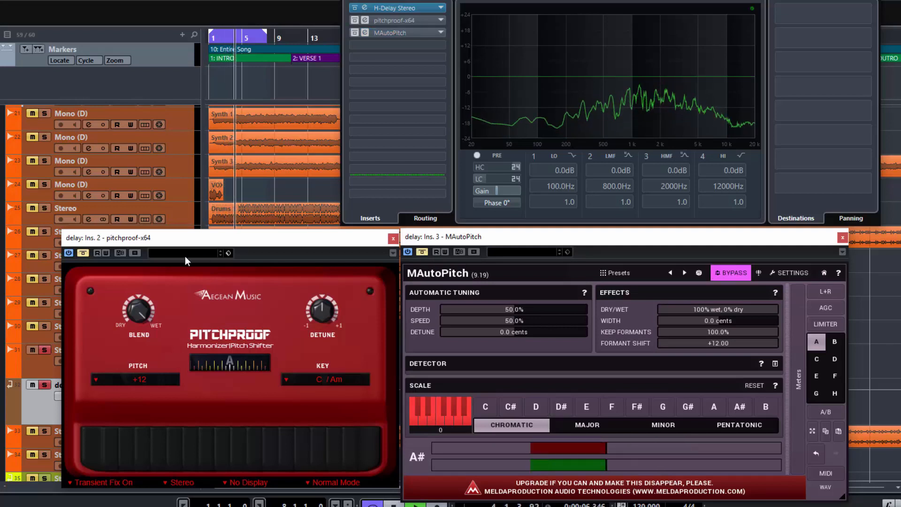
left_click(80, 252)
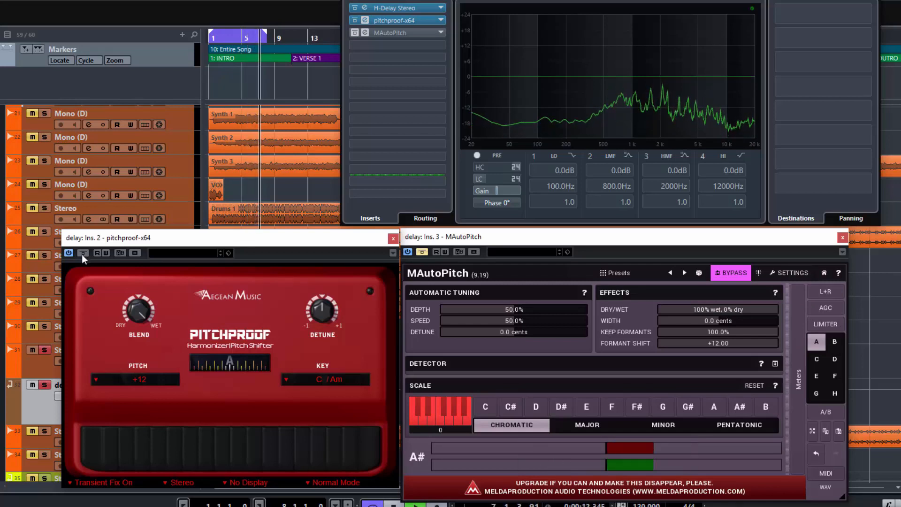
key("space")
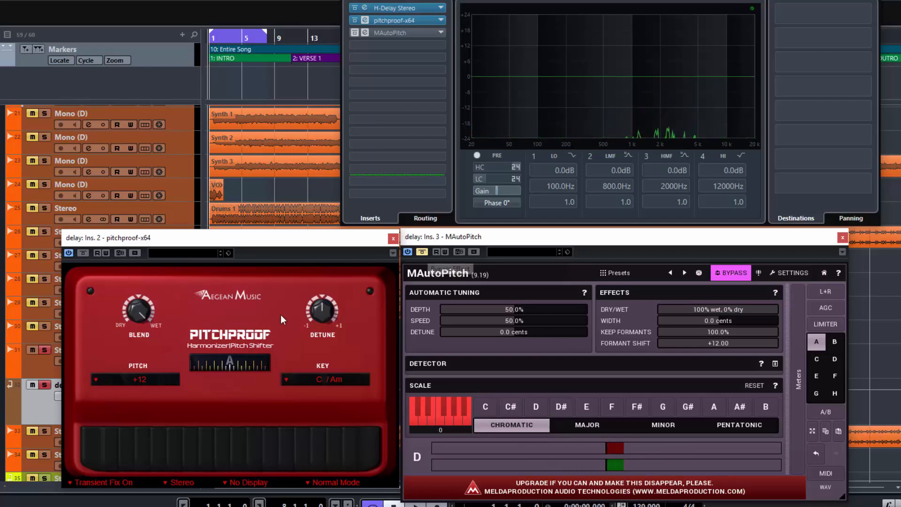
- Set the pitchproof-x64 pitch to -12 and the MAutoPitch formant shift to -12.00
left_click(140, 379)
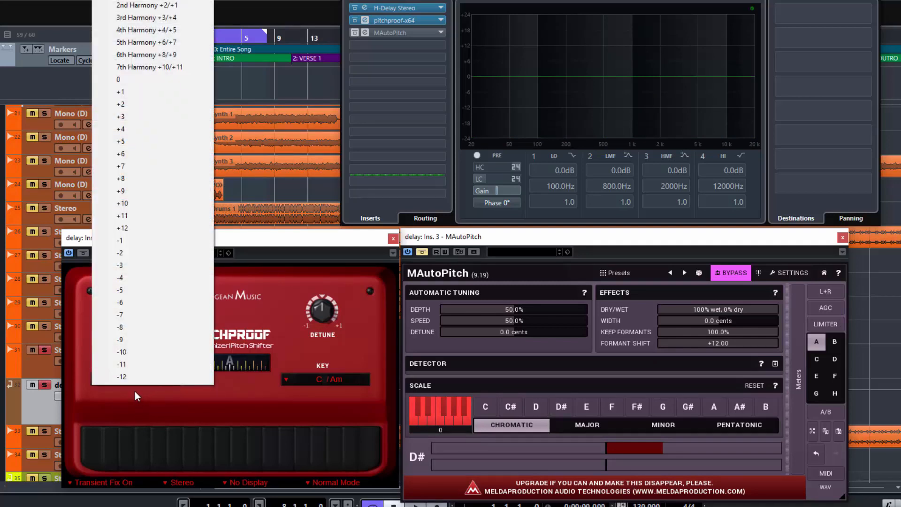
left_click(124, 377)
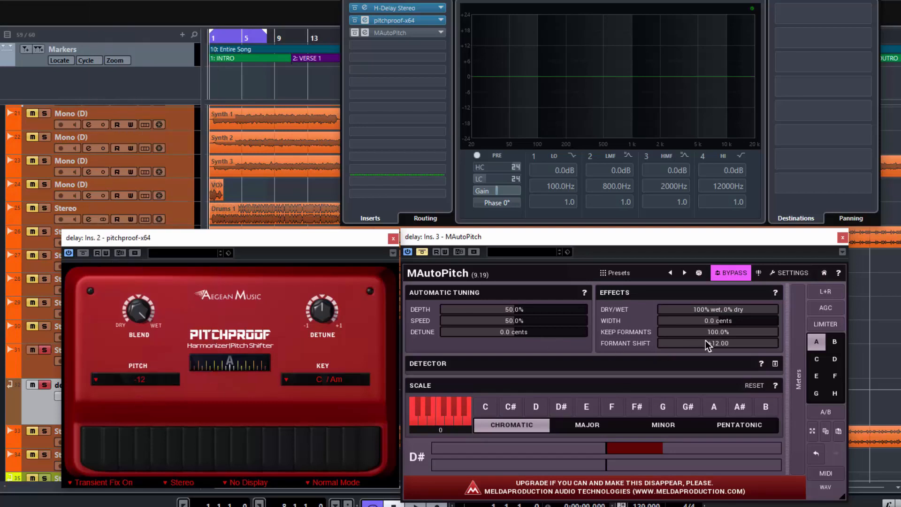
left_click_drag(728, 344, 609, 343)
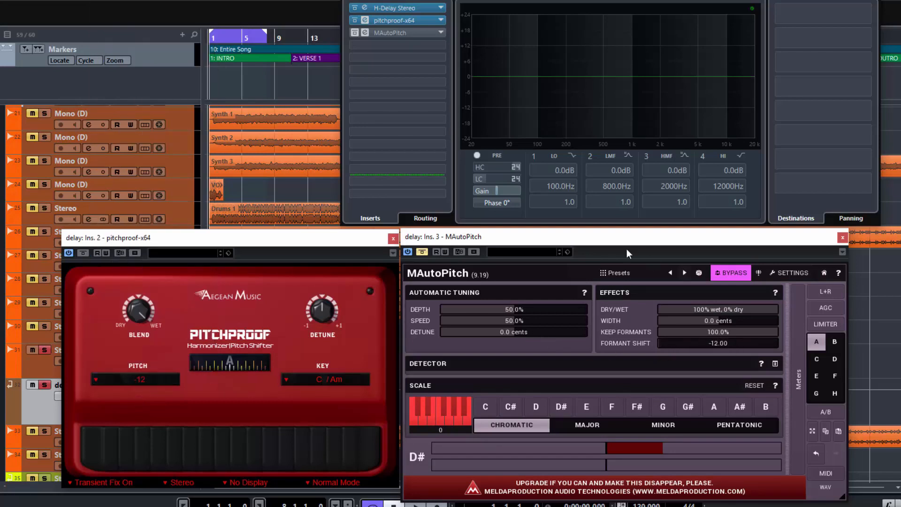
- Play the loop through pitchproof-x64, bypass it and enable MAutoPitch to compare the octave-down delay, and stop playback
key("space")
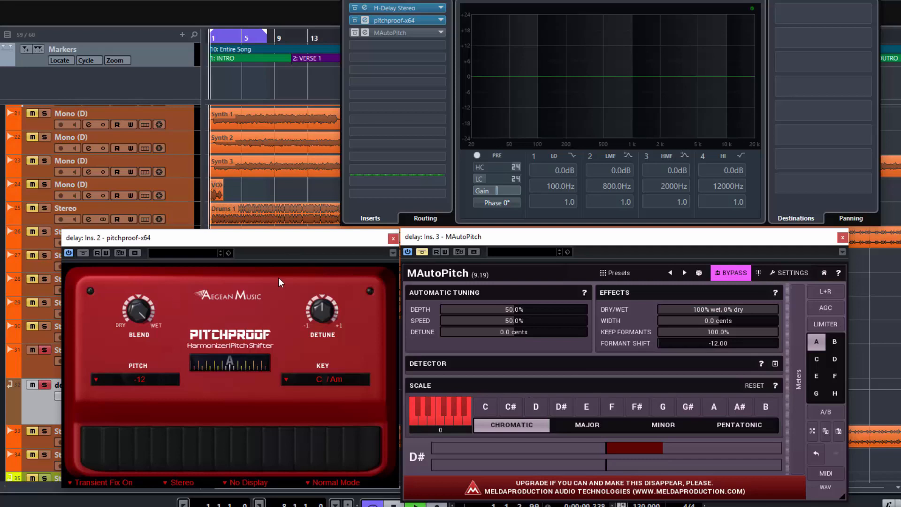
left_click(84, 254)
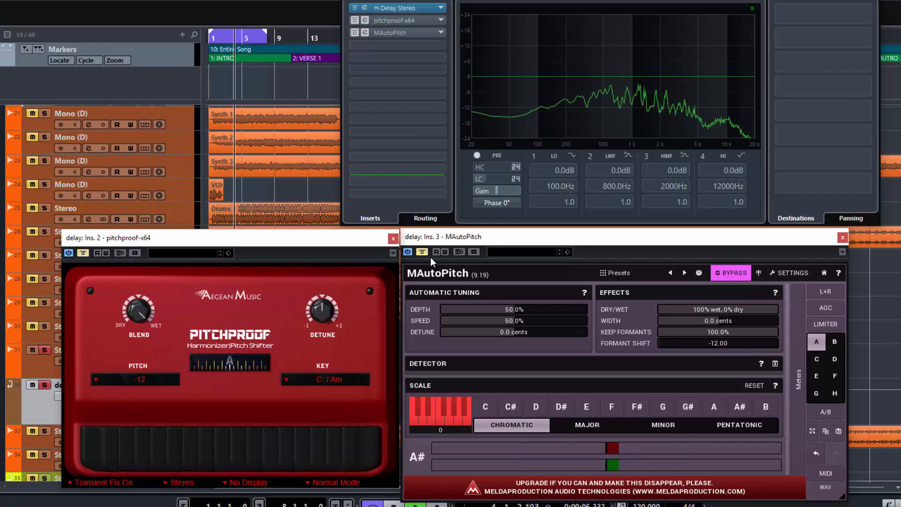
left_click(425, 252)
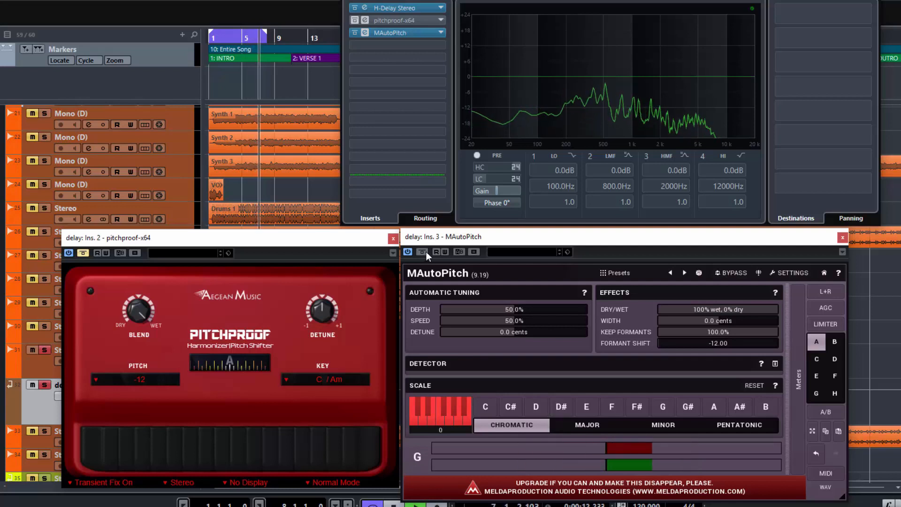
key("space")
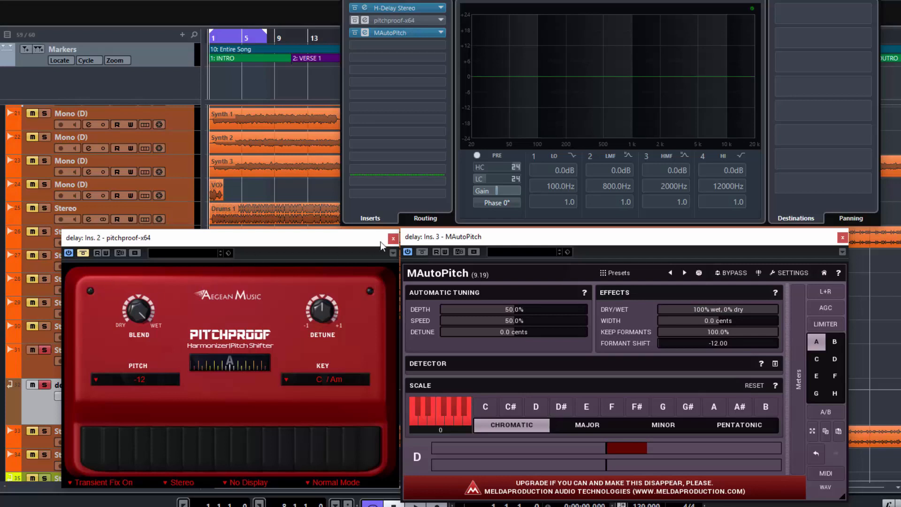
- Set the pitchproof-x64 pitch to -5 and the MAutoPitch formant shift to -5.00
left_click(140, 381)
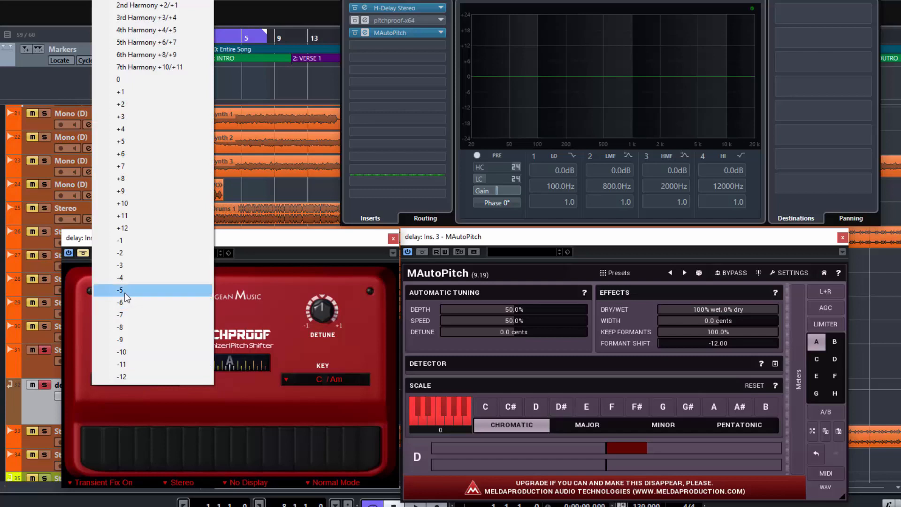
left_click(122, 290)
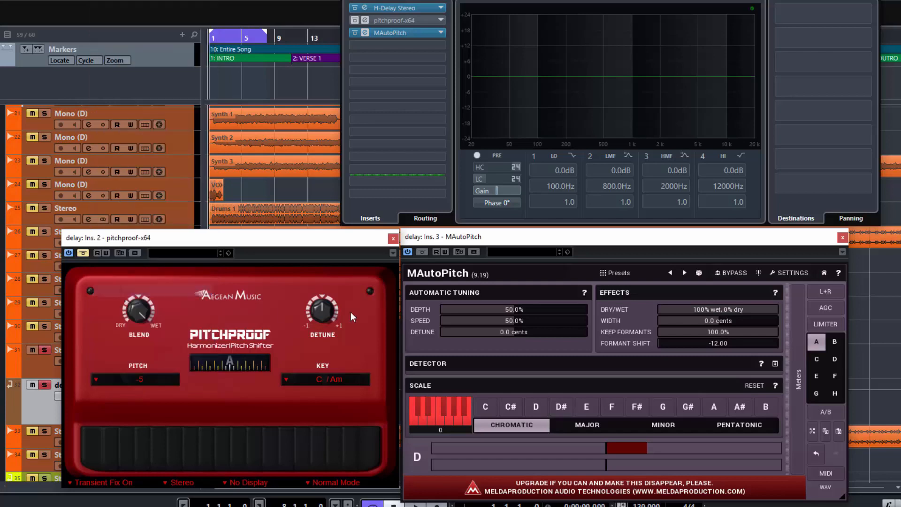
double_click(721, 341)
type("-5")
key("Return")
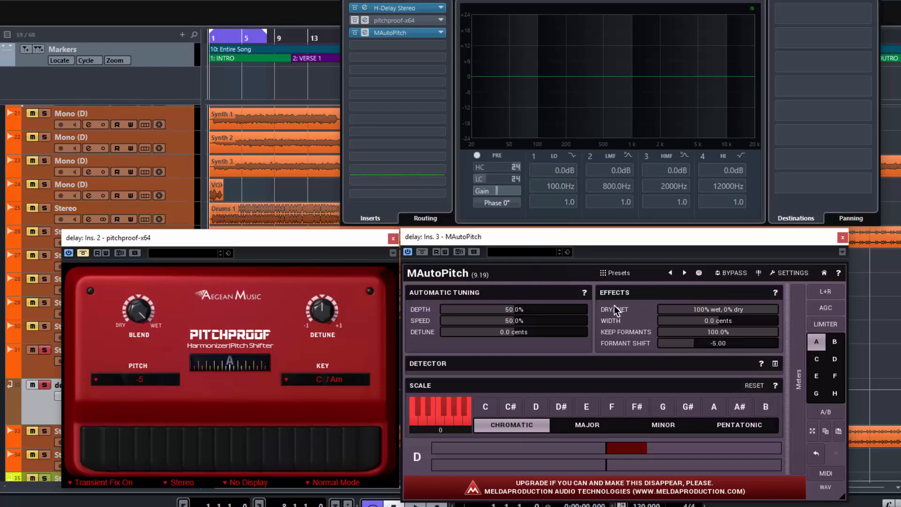
- Play the loop through MAutoPitch, bypass it and enable pitchproof-x64 to compare the -5 shifts, and stop playback
key("space")
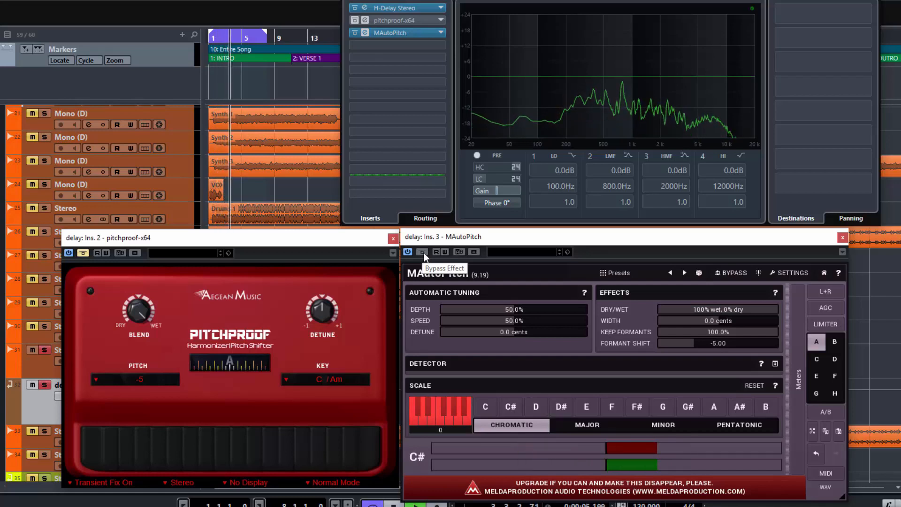
left_click(422, 252)
left_click(84, 254)
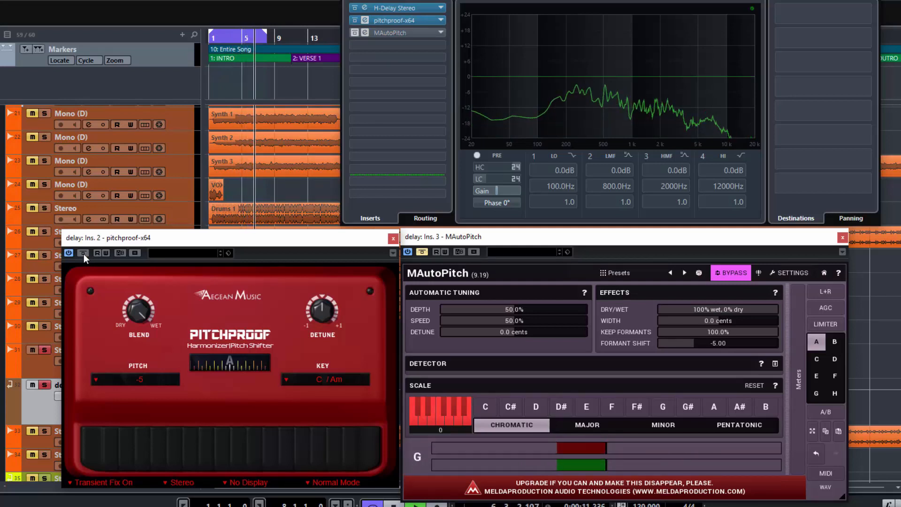
key("space")
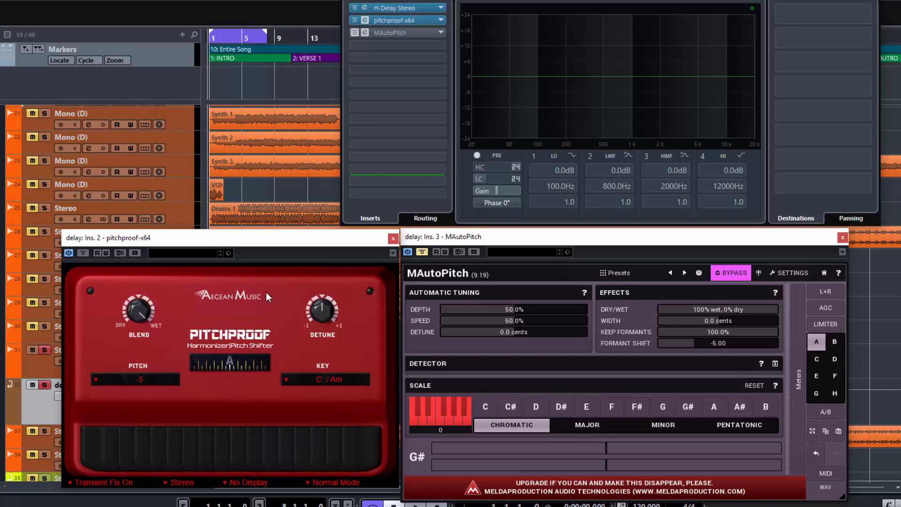
- Set the pitchproof-x64 pitch to -12 and close the MAutoPitch window, leaving only pitchproof-x64 open
left_click(120, 380)
left_click(122, 376)
left_click(842, 238)
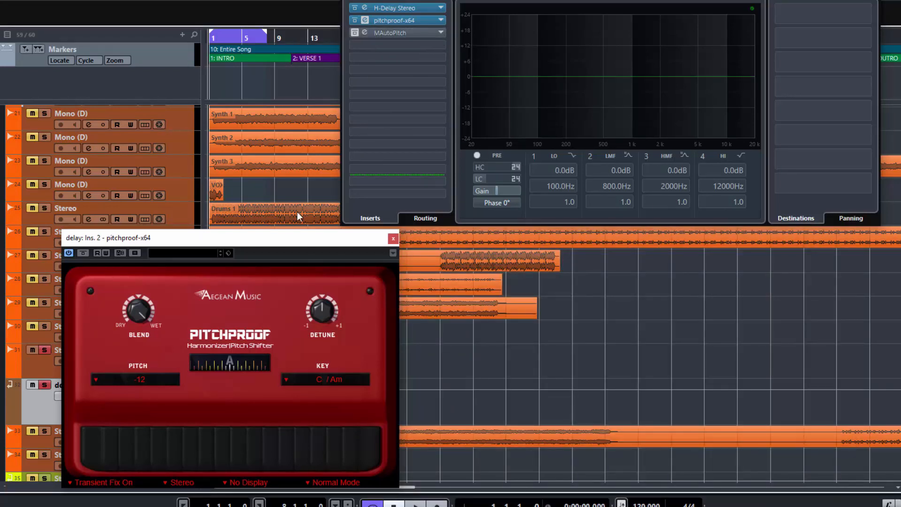
left_click_drag(293, 243, 609, 245)
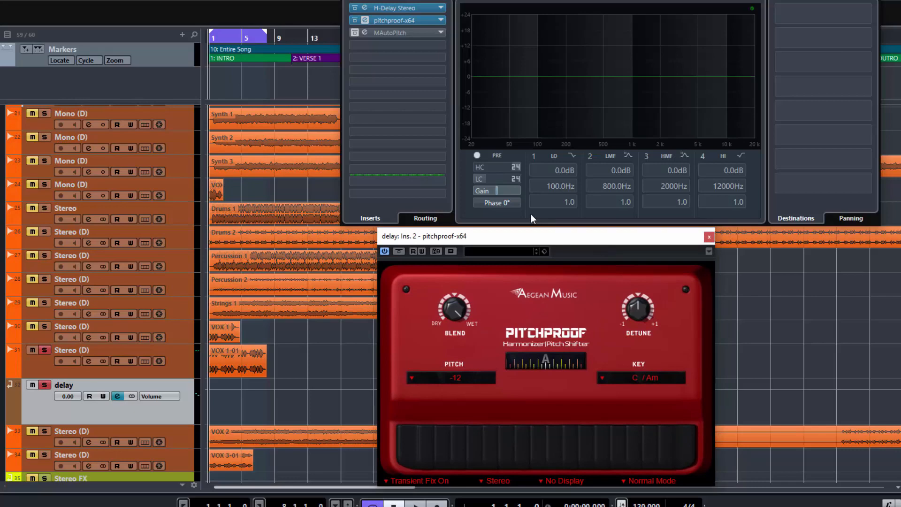
- Reopen the bypassed MAutoPitch and place its window beside pitchproof-x64 to compare their controls
left_click(422, 33)
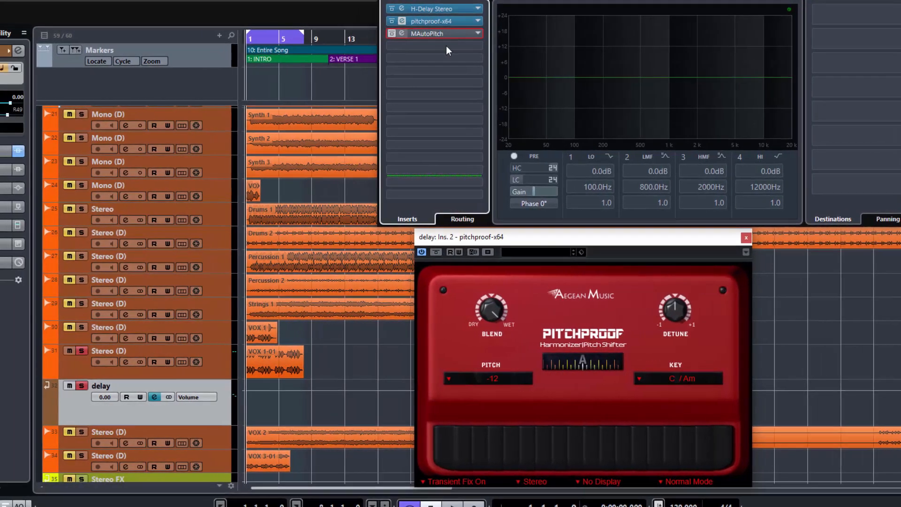
left_click_drag(472, 235, 215, 209)
left_click_drag(286, 206, 120, 136)
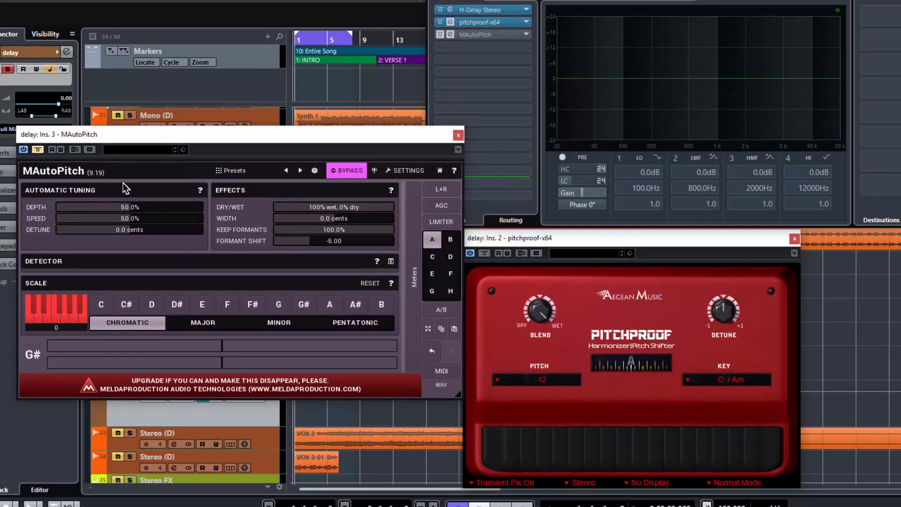
left_click(571, 241)
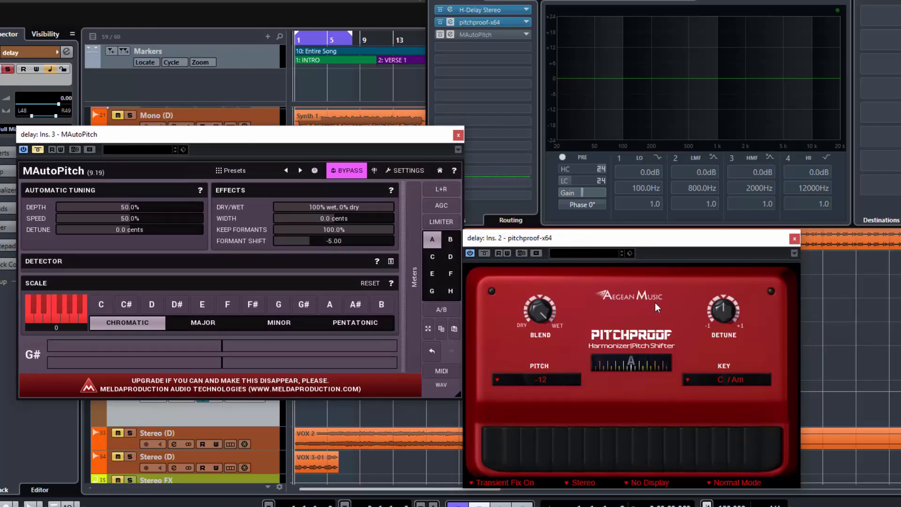
- Close the MAutoPitch window and play the vocal loop through pitchproof-x64 at -12, and stop playback
left_click(457, 136)
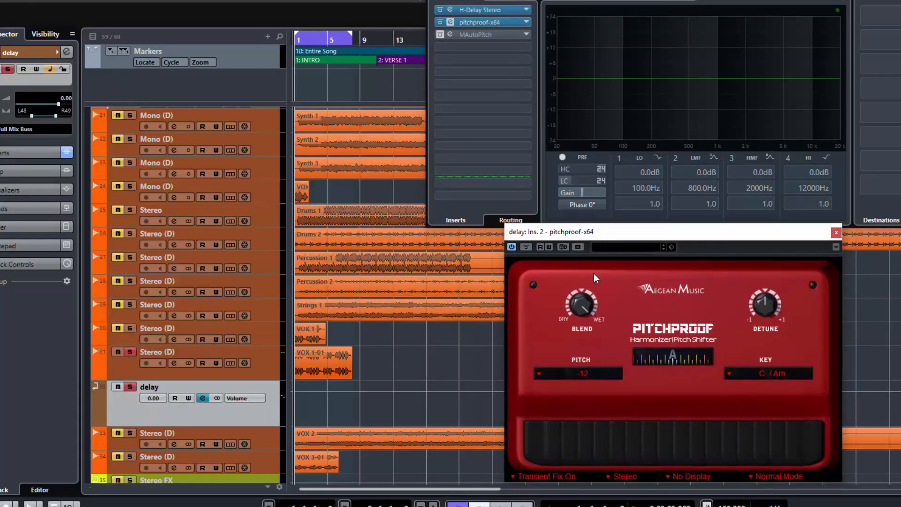
key("space")
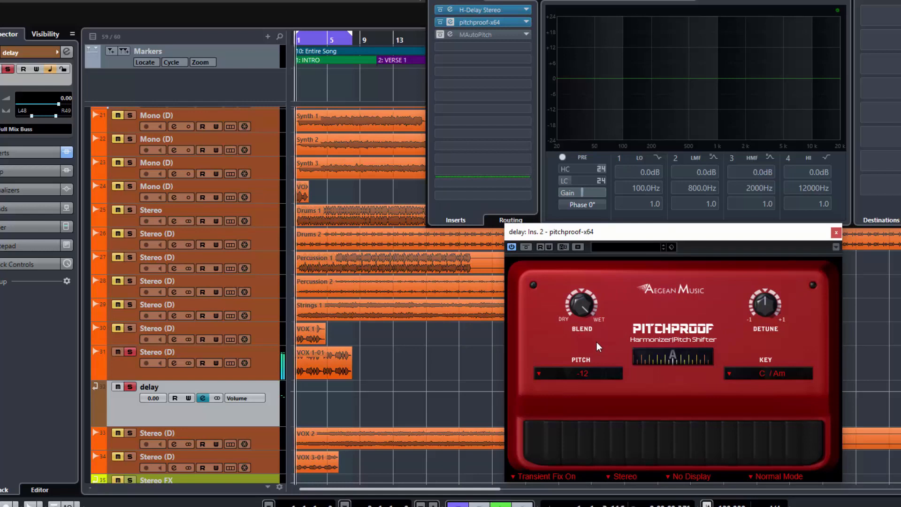
key("space")
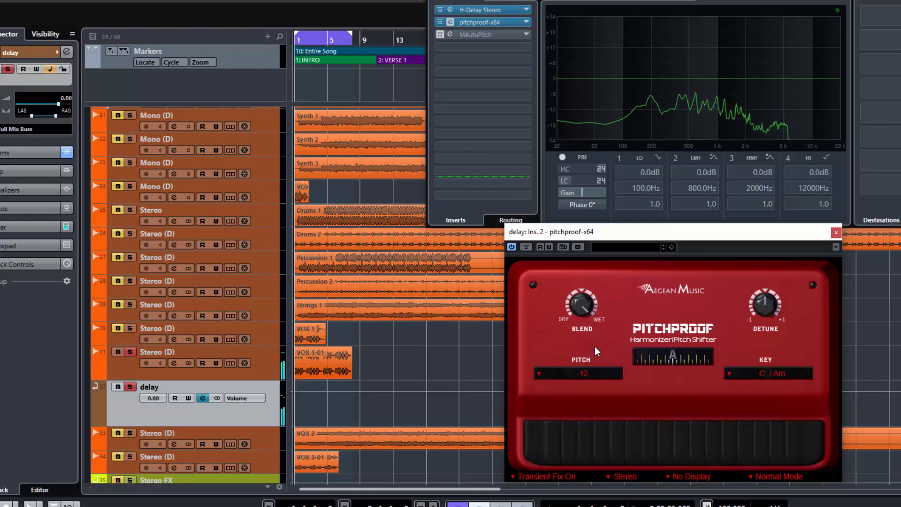
- Add a second pitchproof-x64 in insert slot 4 of the delay channel and switch it to Stereo
left_click(522, 46)
type("pit")
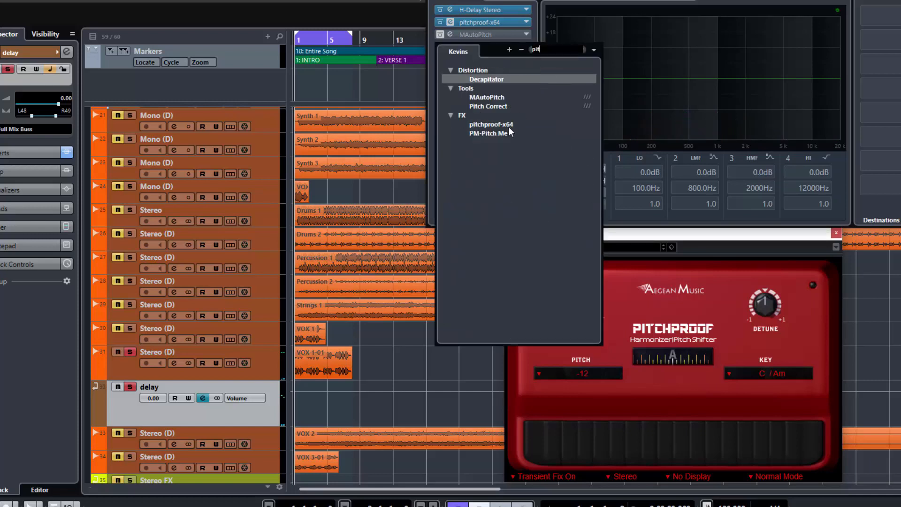
left_click(509, 125)
left_click_drag(505, 114, 330, 149)
left_click(347, 394)
left_click(364, 419)
left_click(291, 394)
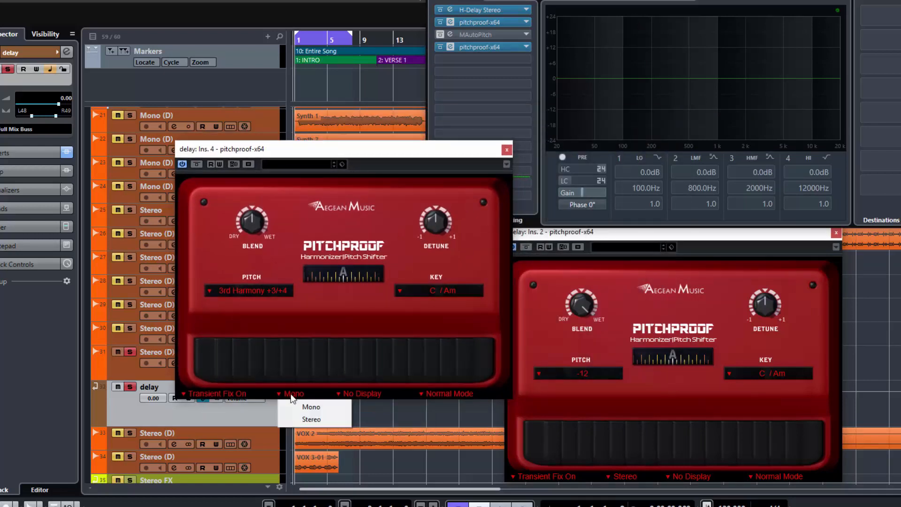
left_click(307, 419)
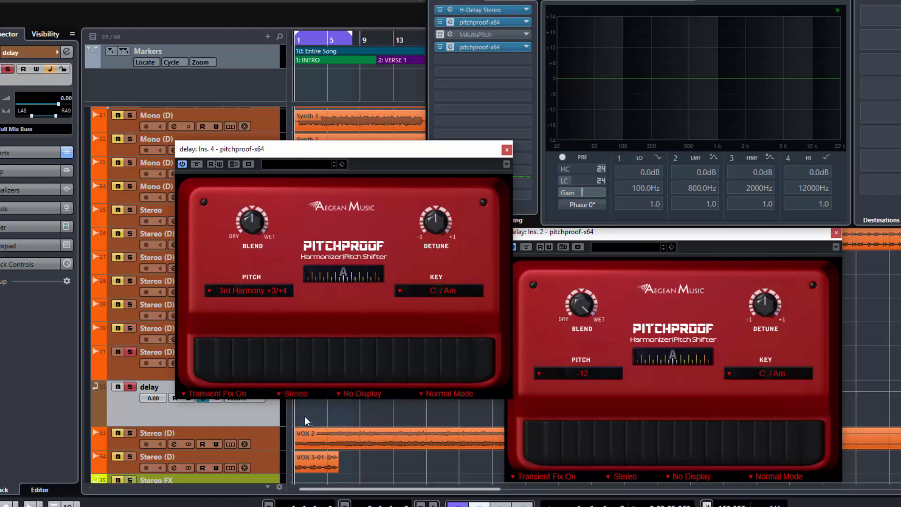
- Set the second pitchproof-x64 to a pitch of -12 with its blend fully wet
left_click(238, 289)
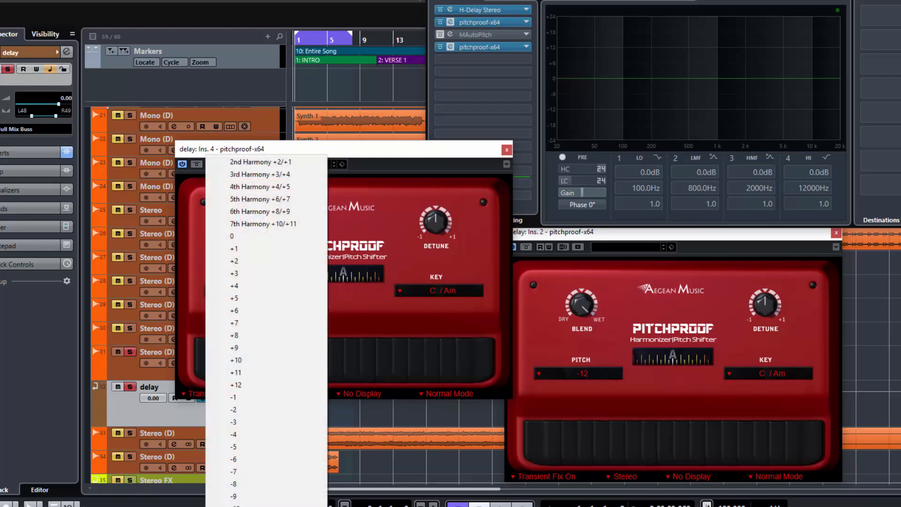
left_click(236, 506)
left_click_drag(248, 234, 259, 78)
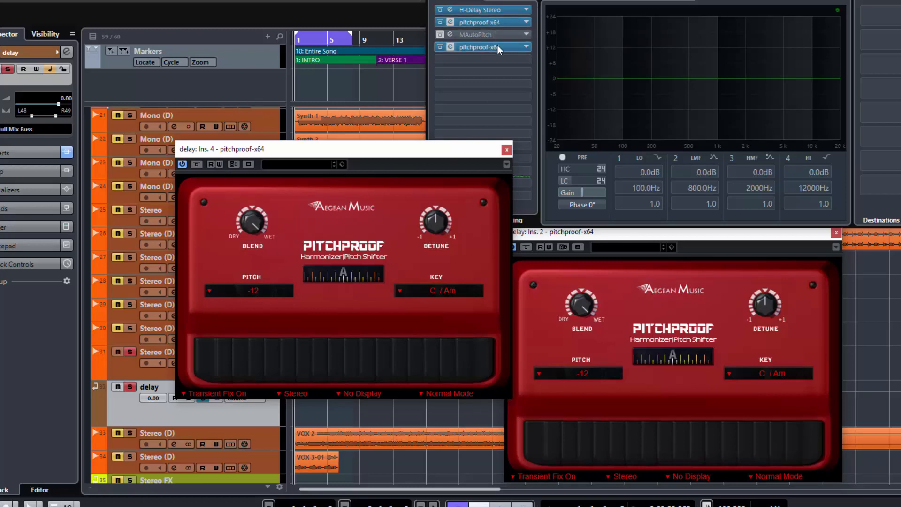
- Play the loop through both stacked pitch shifters, trying the second pitchproof-x64 at -7 and at -1
key("space")
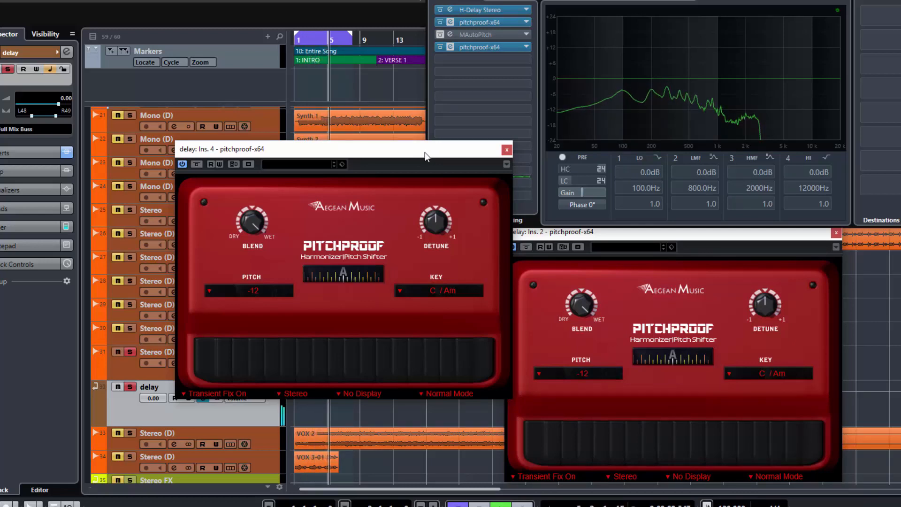
left_click(250, 292)
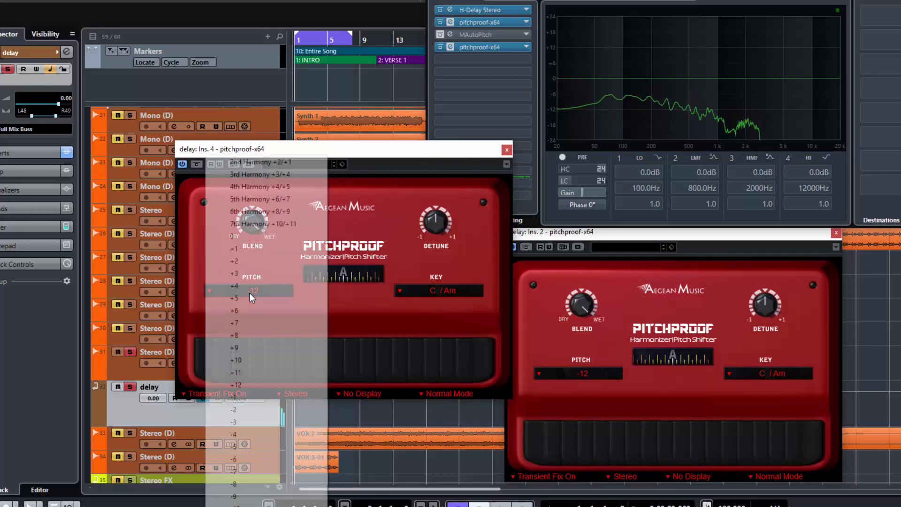
left_click(239, 472)
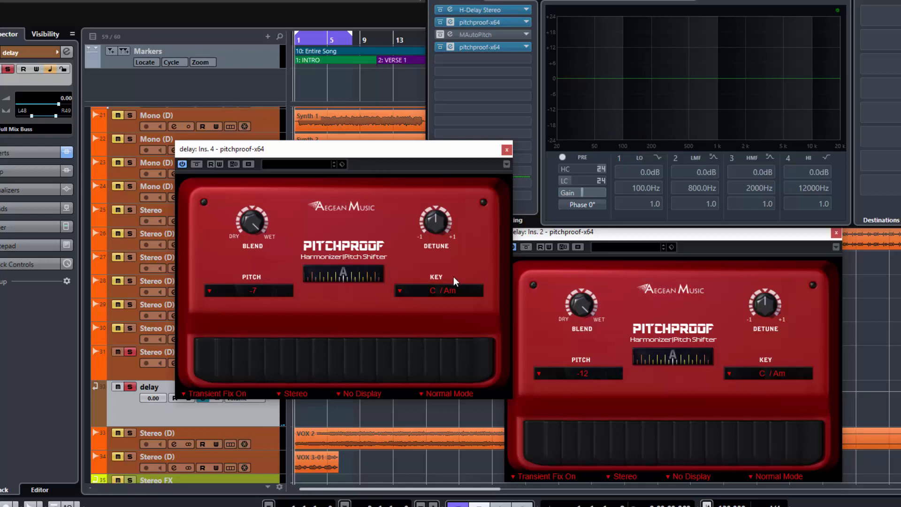
key("space")
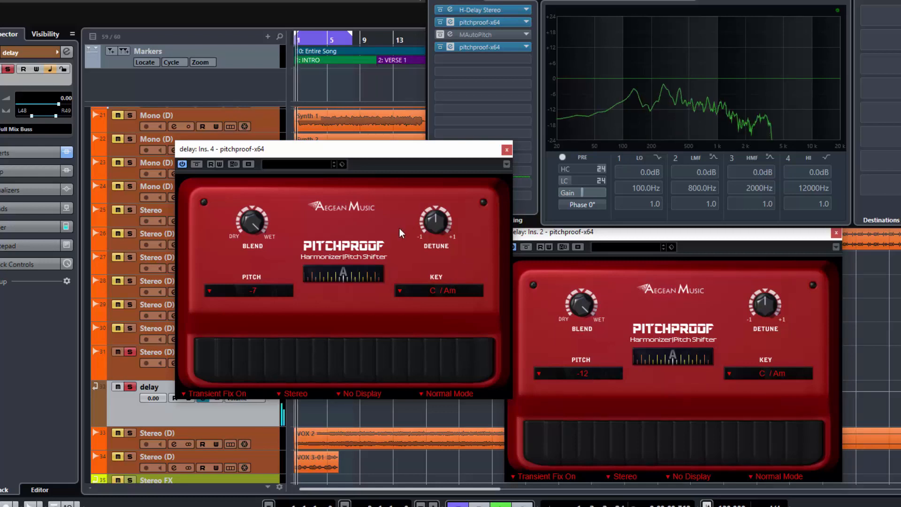
left_click(254, 291)
left_click(236, 395)
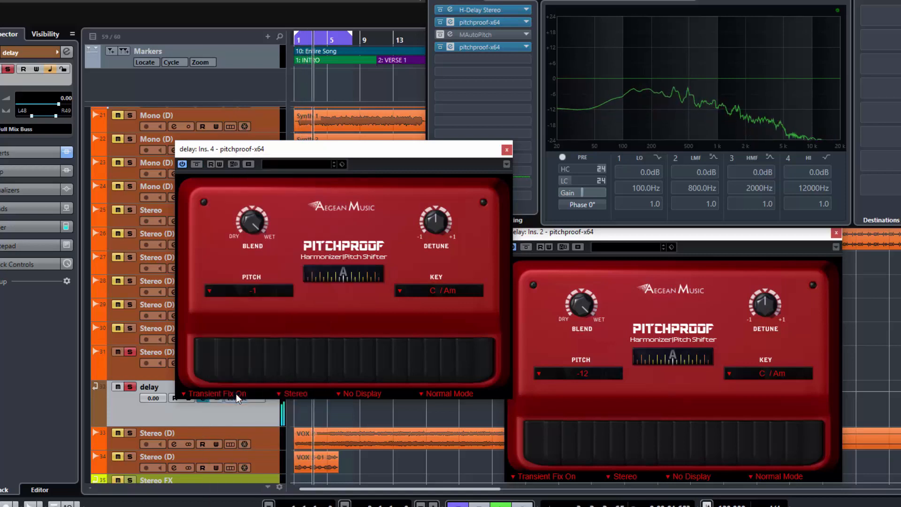
- Close the second pitchproof-x64 and remove it from insert slot 4 of the delay channel
left_click(506, 150)
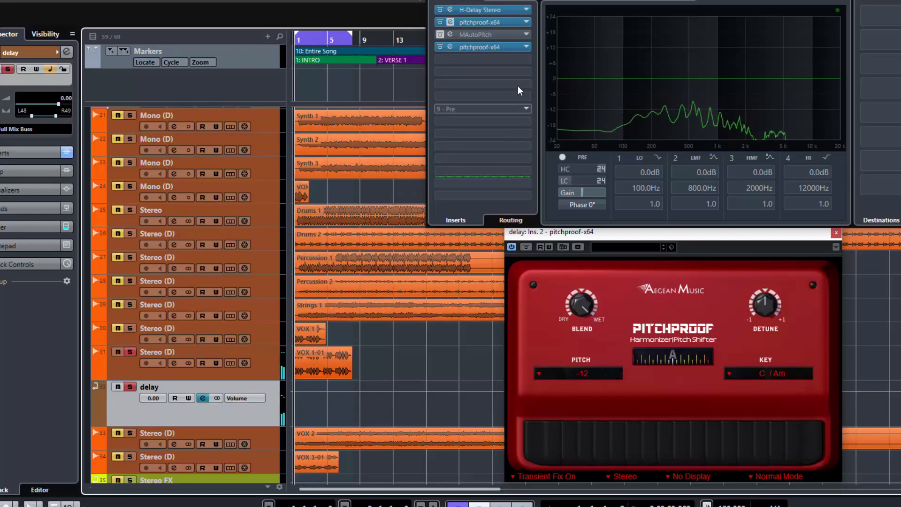
left_click(528, 48)
key("Return")
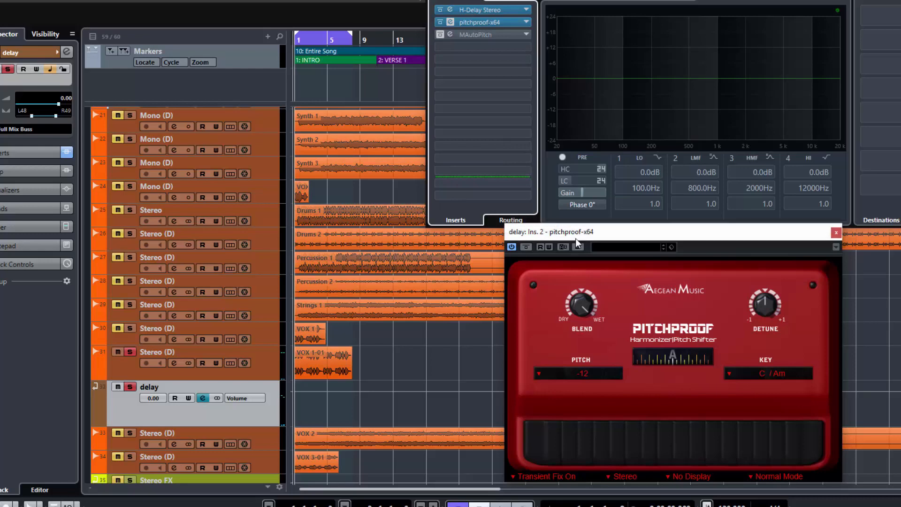
- Lower the vocal track's send to the delay channel to -19.7 and play the loop
left_click_drag(576, 238, 571, 241)
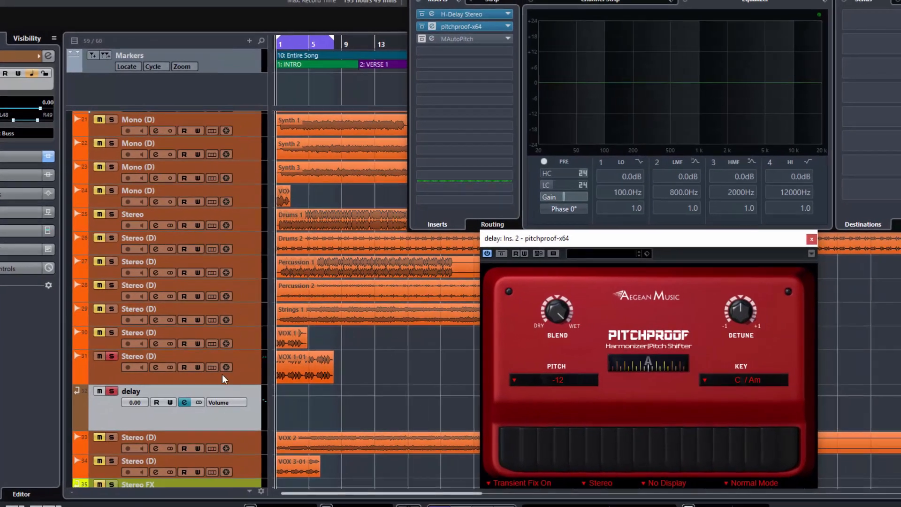
left_click(262, 370)
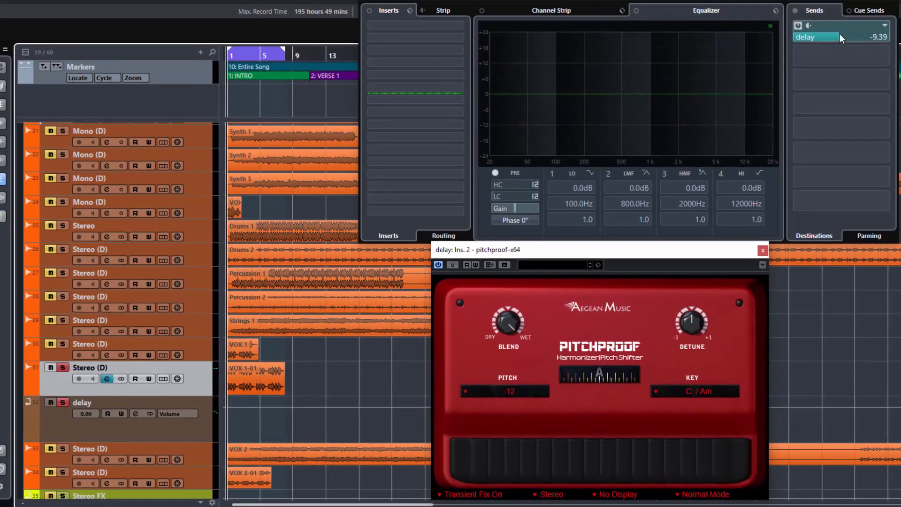
left_click(848, 34)
left_click_drag(785, 40, 821, 21)
key("space")
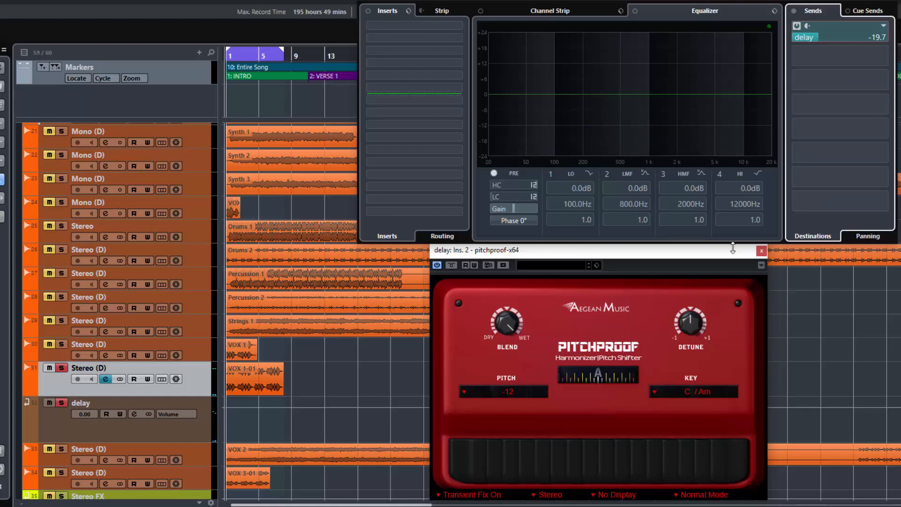
- Duplicate the delay FX channel track
left_click(180, 430)
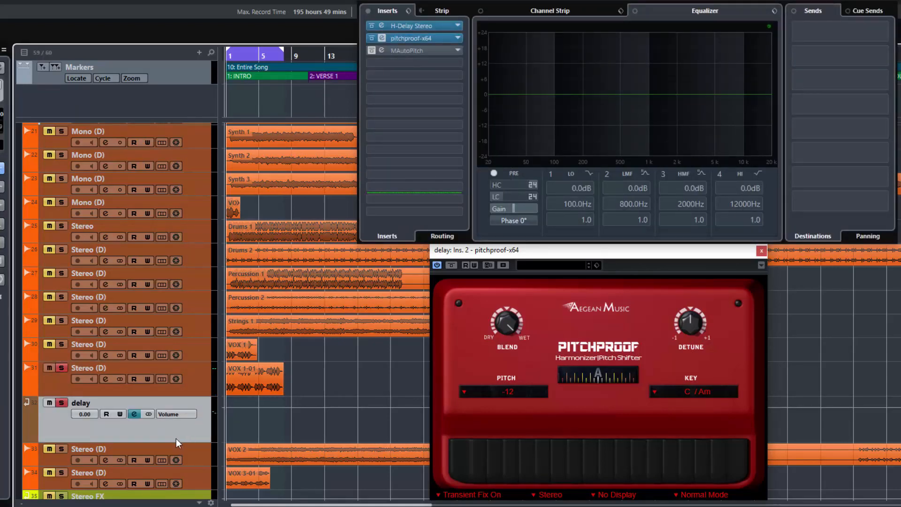
right_click(175, 432)
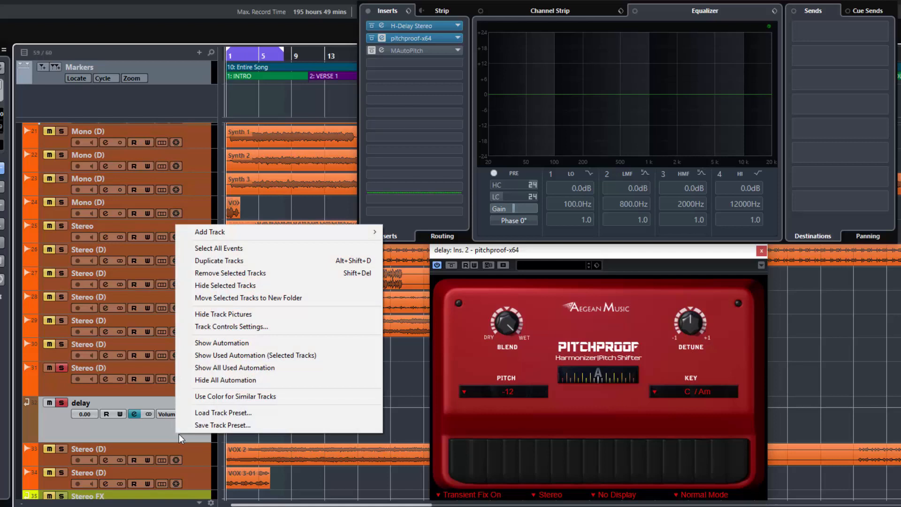
left_click(226, 261)
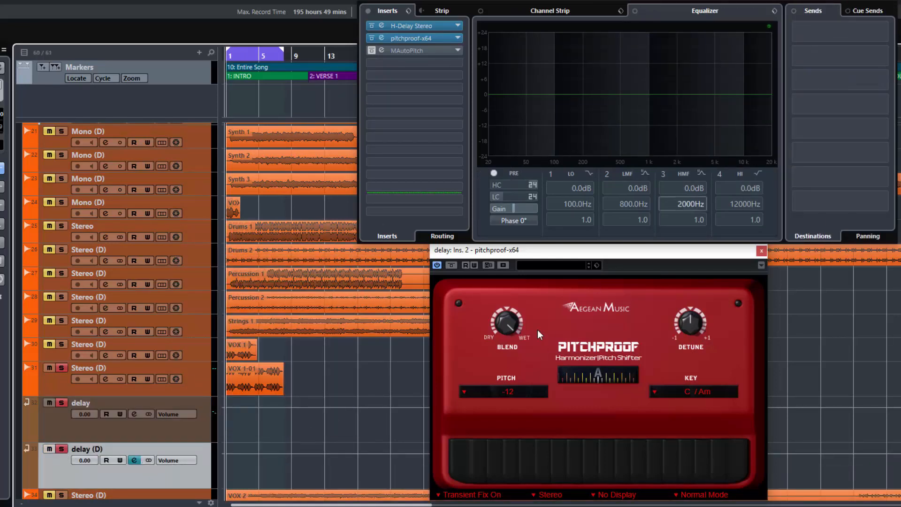
- Add a second send on the vocal track to delay (D), activate it and lower its send level
left_click(205, 383)
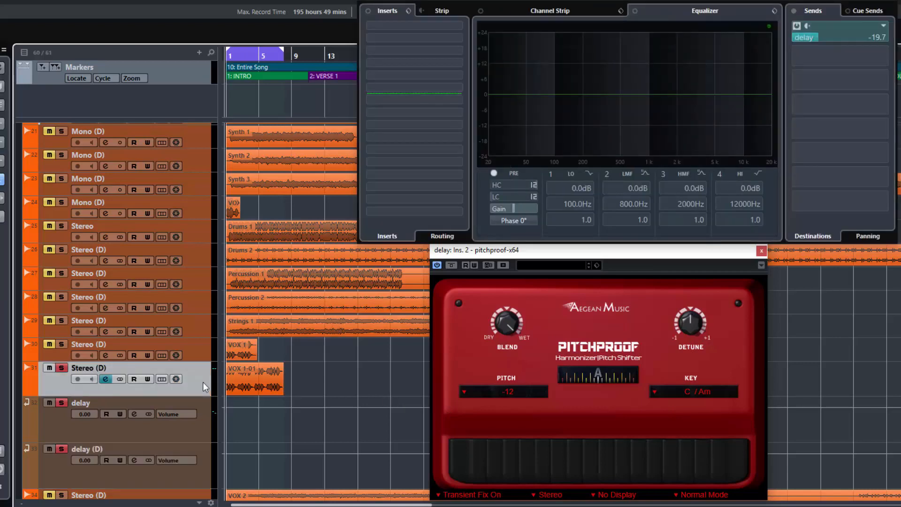
left_click(840, 58)
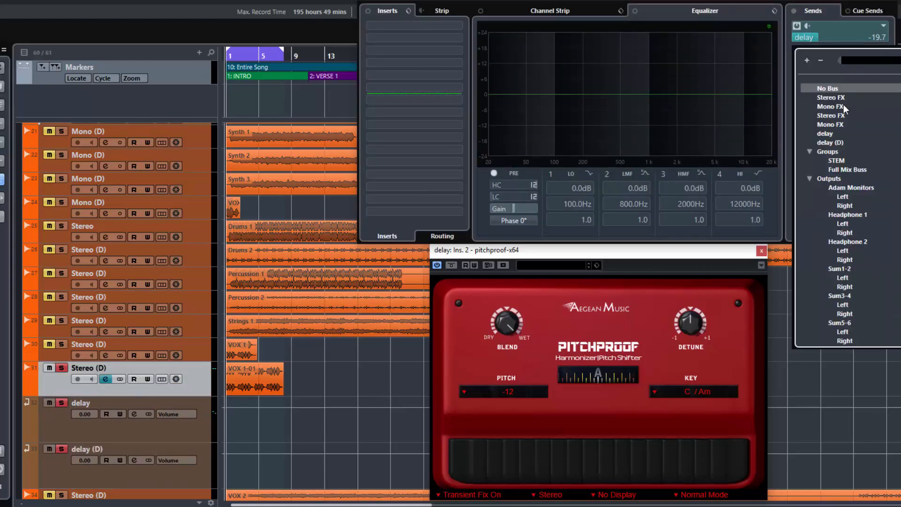
left_click(829, 142)
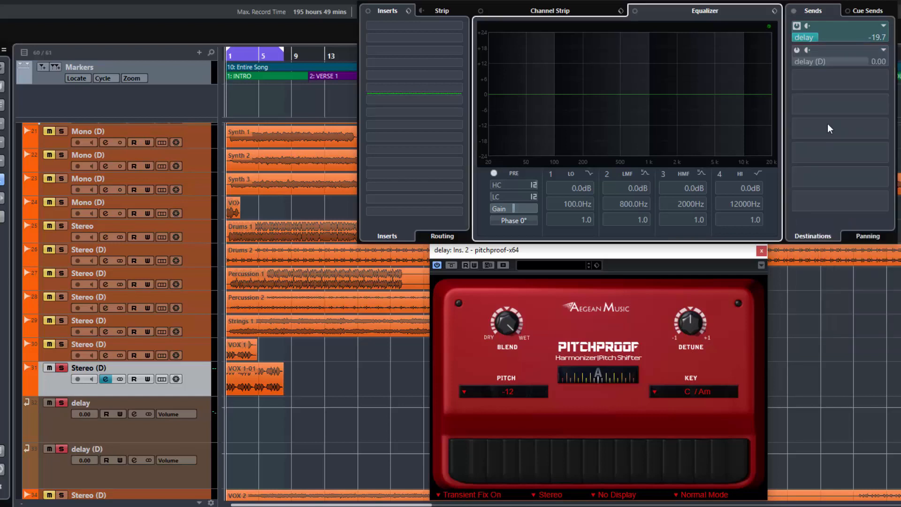
left_click(797, 51)
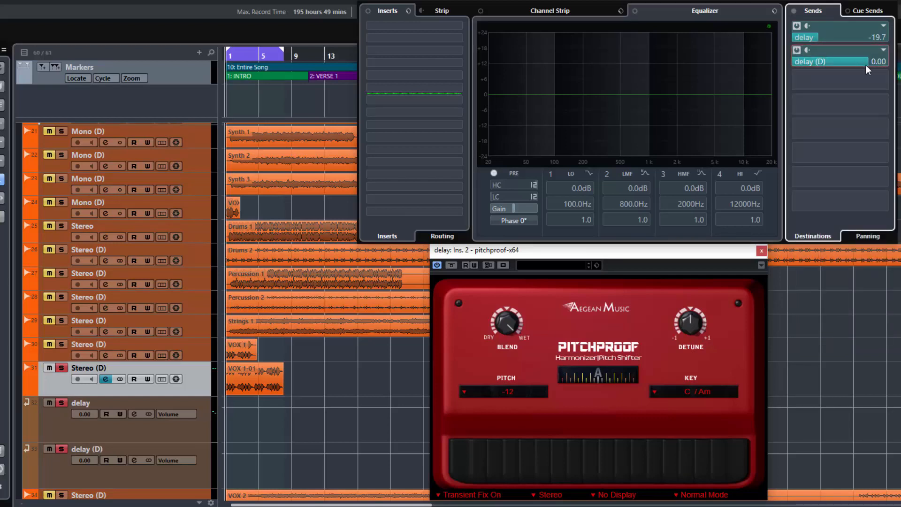
left_click_drag(866, 66, 846, 0)
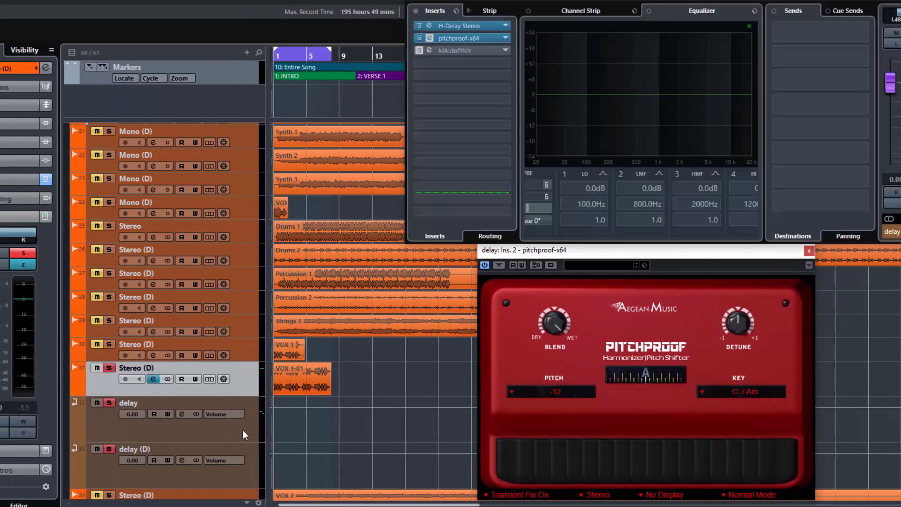
- Pan the delay channel hard left and the delay (D) channel hard right
left_click(171, 407)
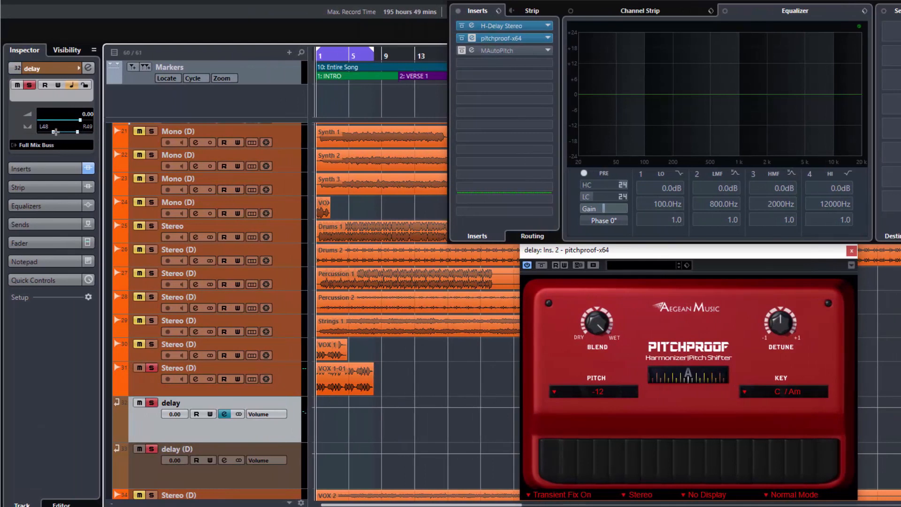
left_click_drag(53, 130, 21, 132)
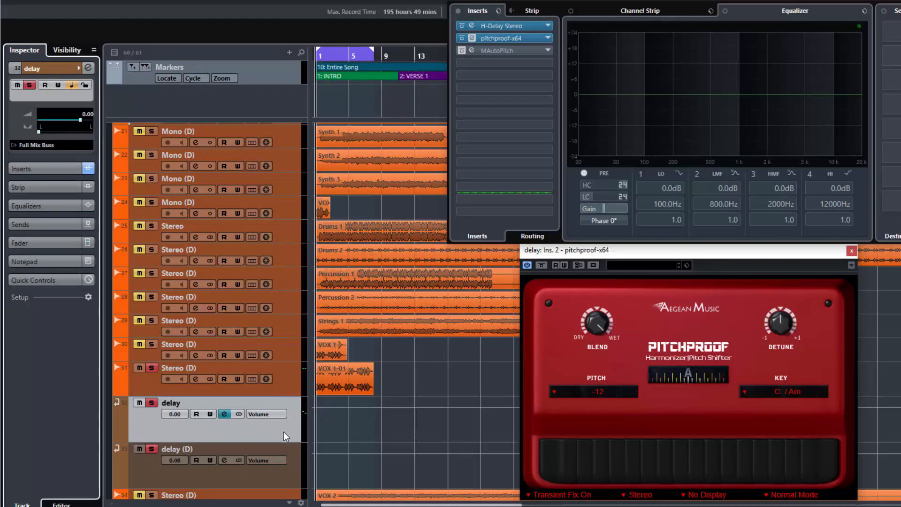
left_click(256, 479)
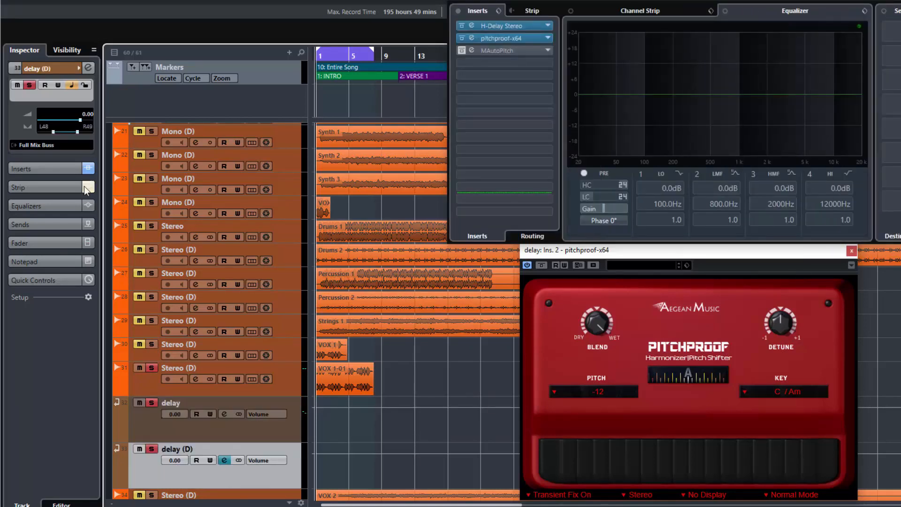
left_click_drag(77, 131, 137, 136)
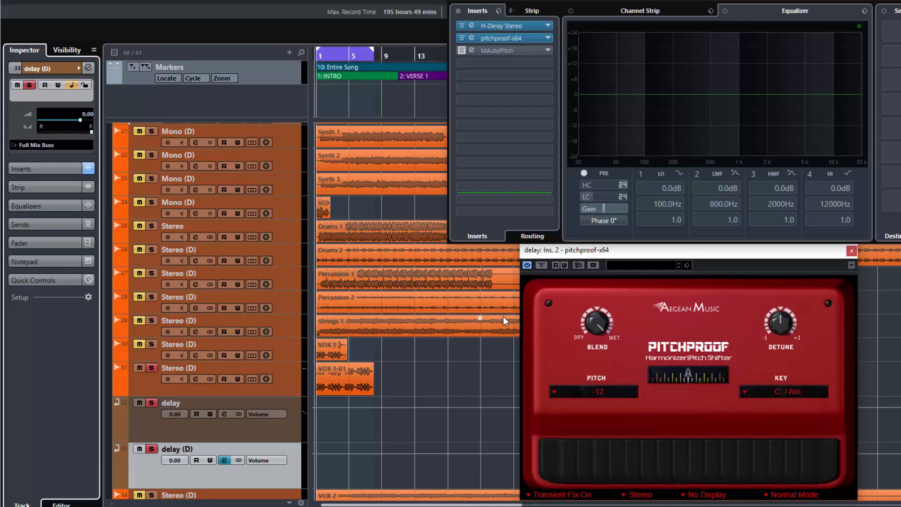
- Bypass pitchproof-x64 on both the delay and delay (D) channels, placing the two plug-in windows apart
left_click(542, 264)
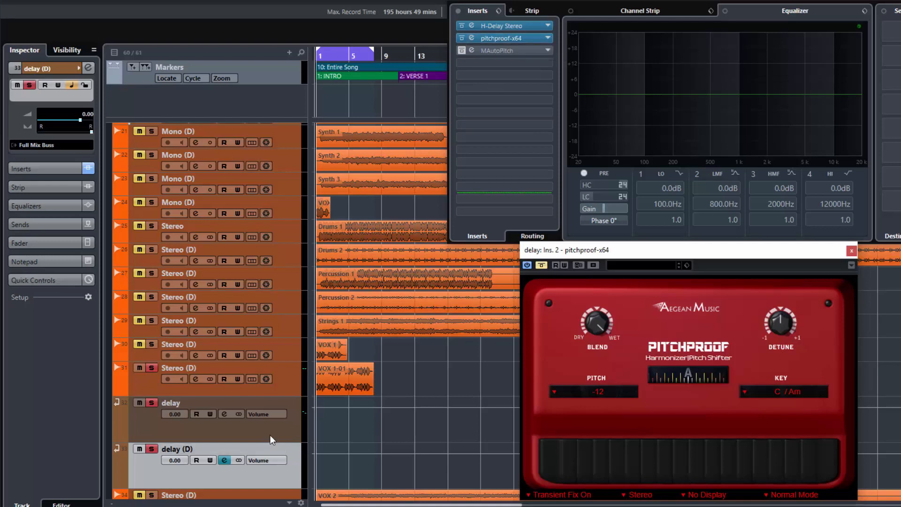
left_click(298, 413)
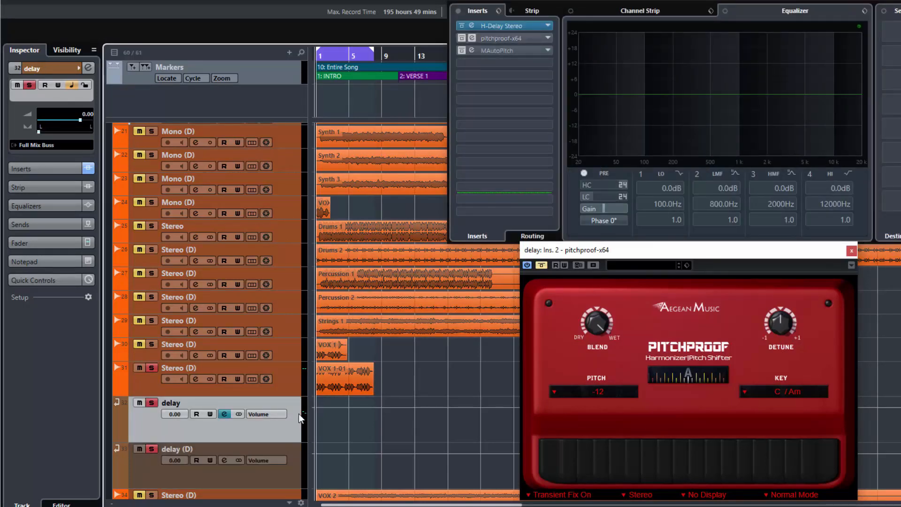
left_click(289, 481)
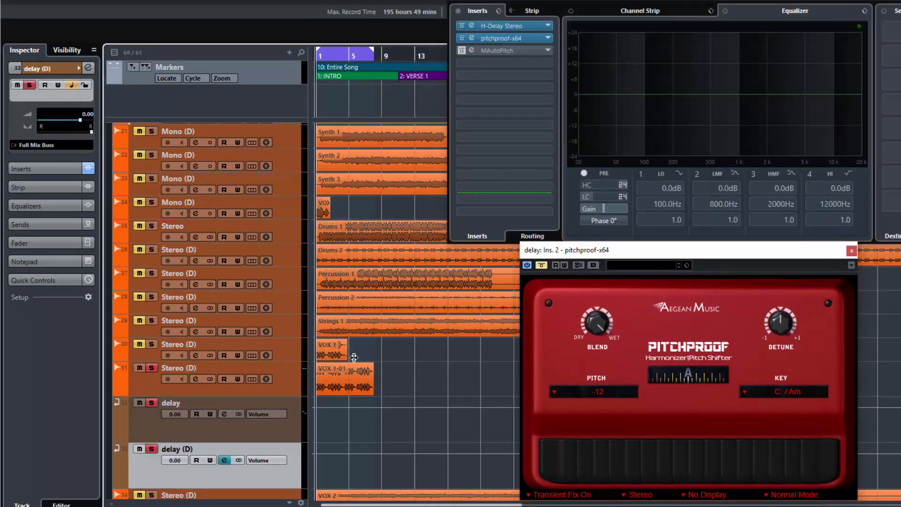
left_click(487, 38)
left_click(394, 145)
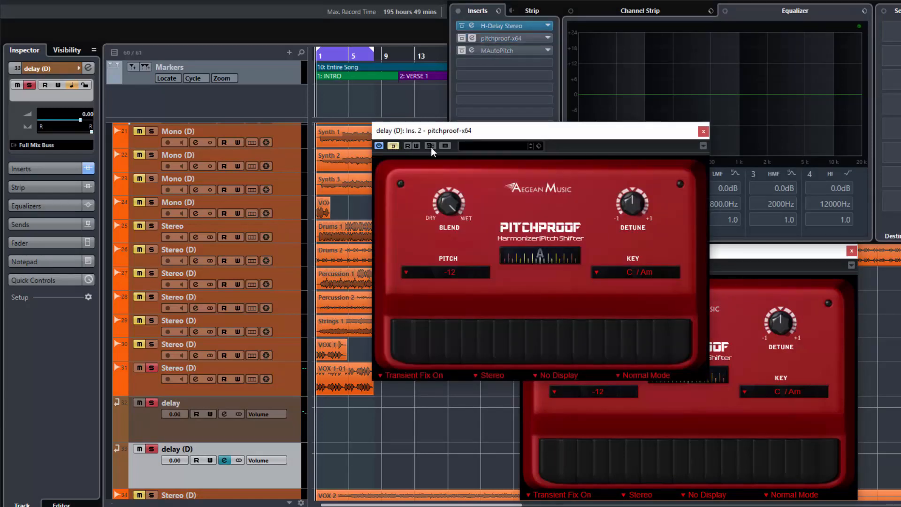
left_click_drag(458, 134, 268, 130)
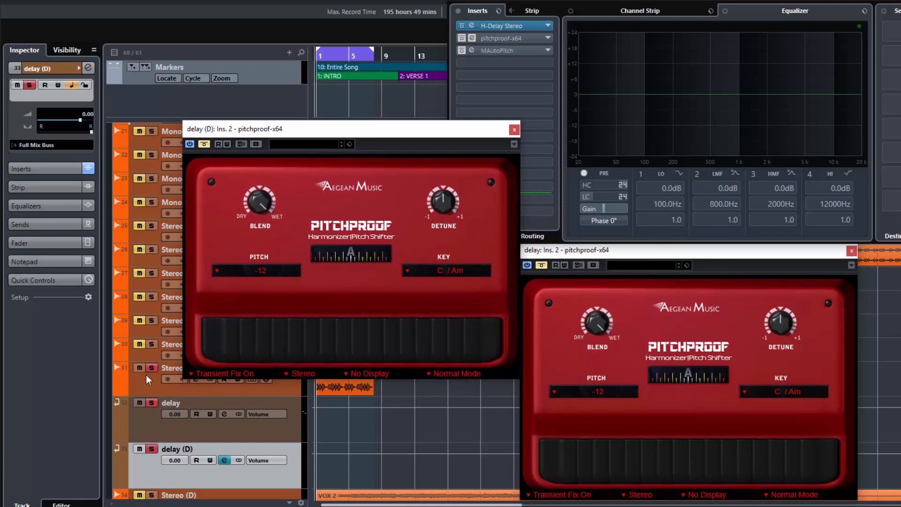
- Solo the delay channel without delay (D) and play the loop to hear its unpitched delay
left_click(152, 402)
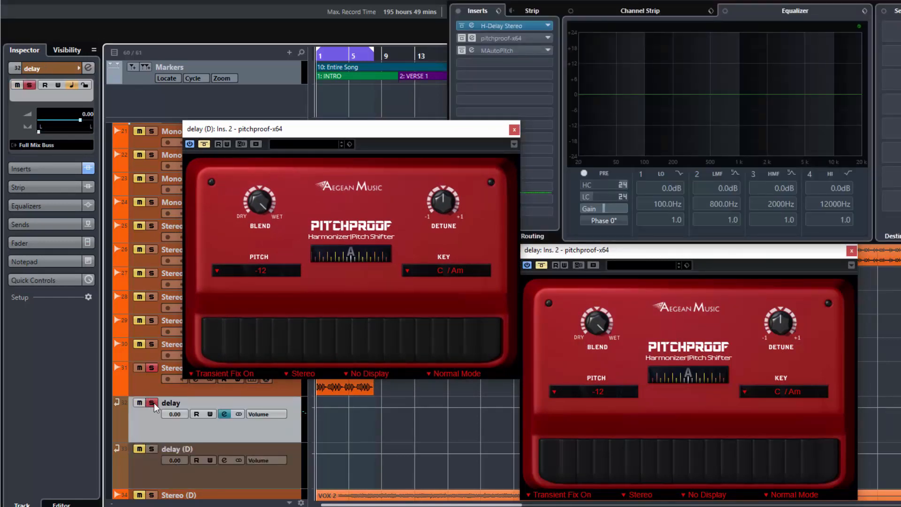
key("space")
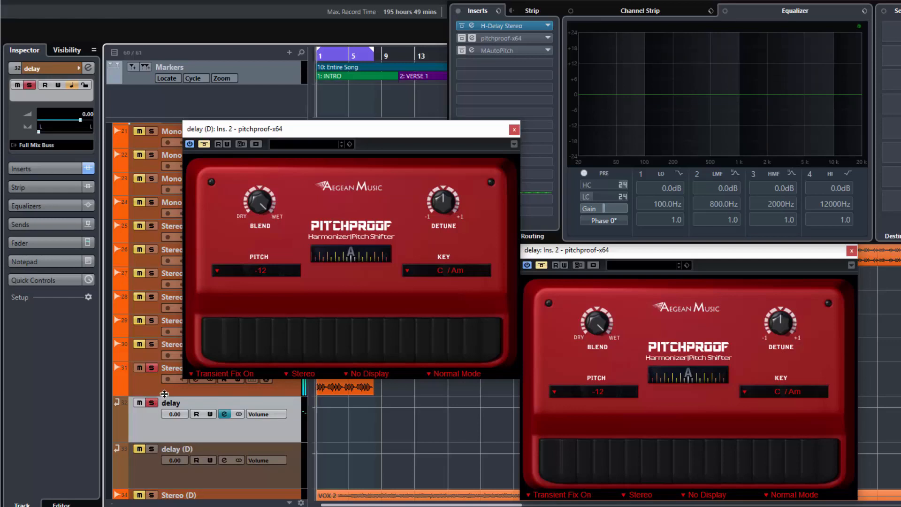
double_click(165, 402)
key("space")
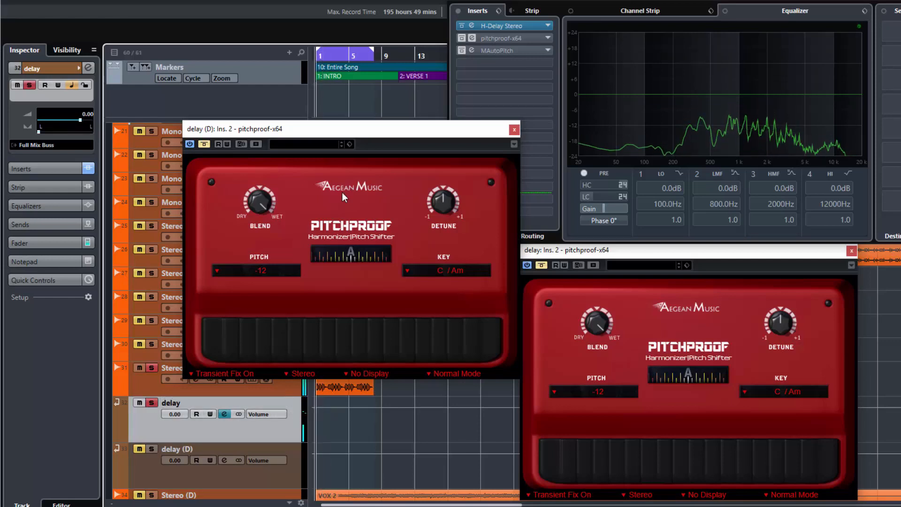
- Turn off Ping Pong in H-Delay on both the delay and delay (D) channels, closing both H-Delay windows
left_click(491, 25)
left_click(585, 294)
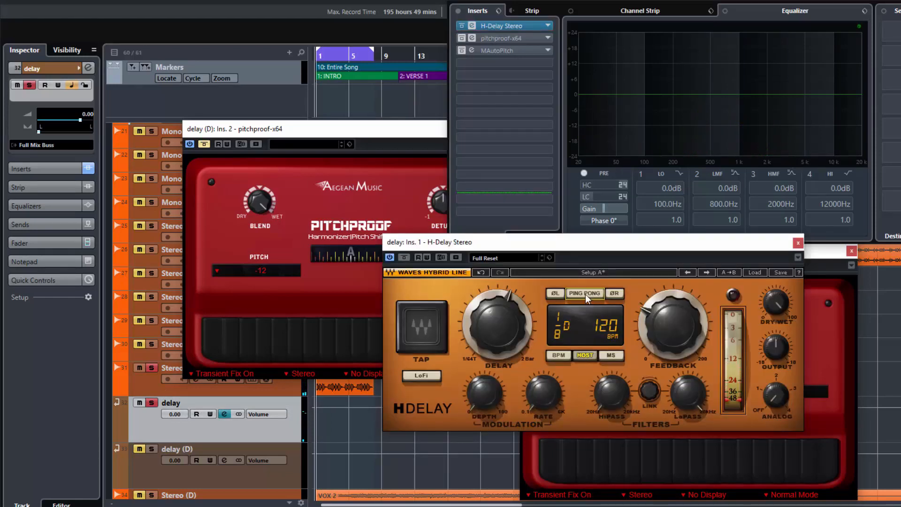
right_click(275, 465)
key("Escape")
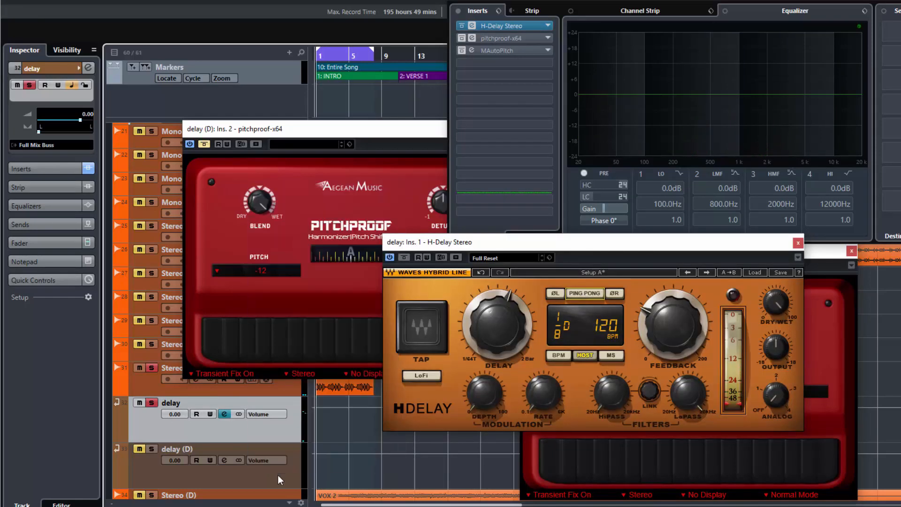
left_click(277, 476)
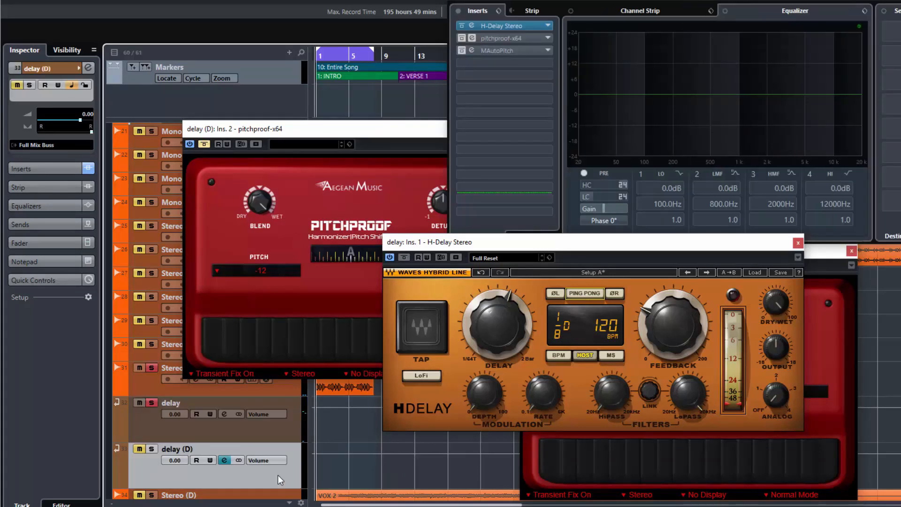
left_click(506, 25)
left_click(329, 179)
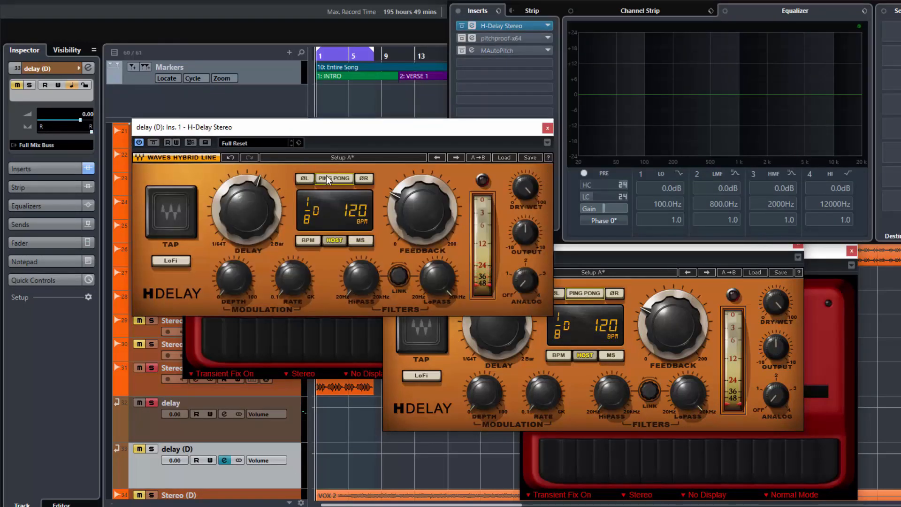
left_click(547, 128)
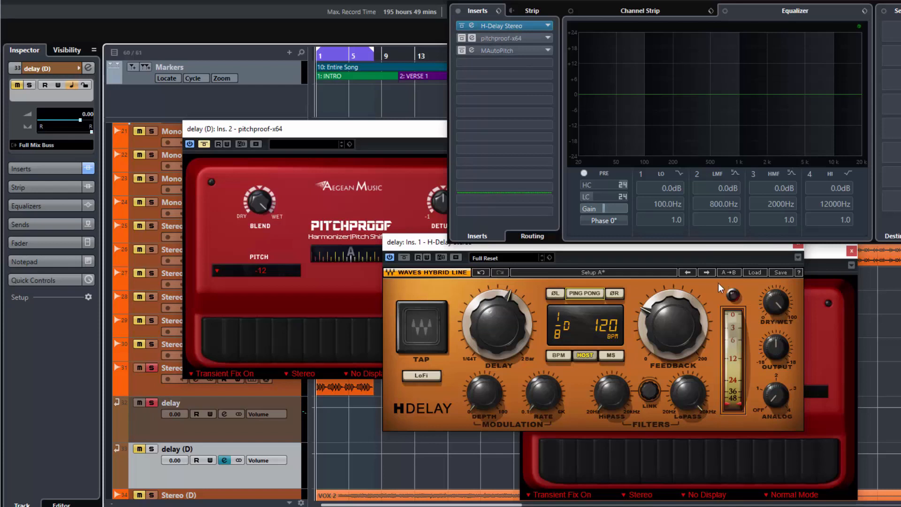
left_click(798, 243)
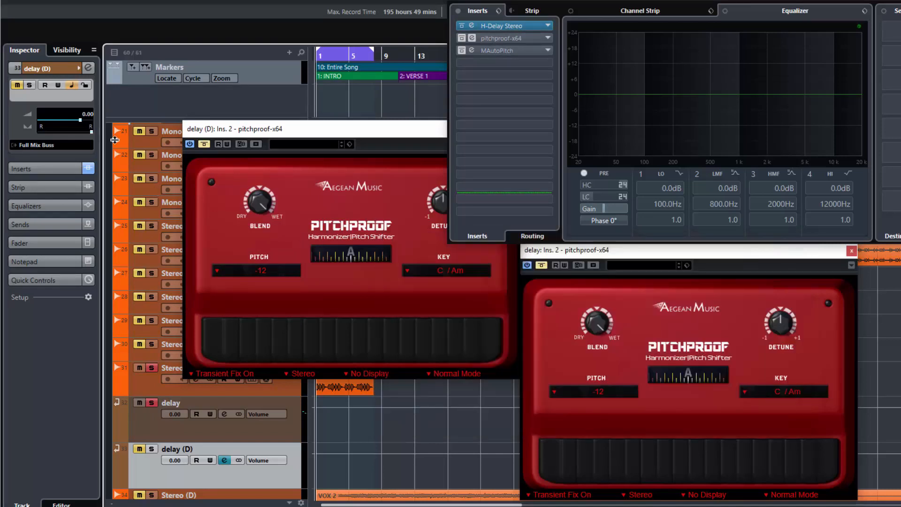
- Play the loop with the delay channel soloed, switch the solo to delay (D), and hear both delays together
left_click(145, 430)
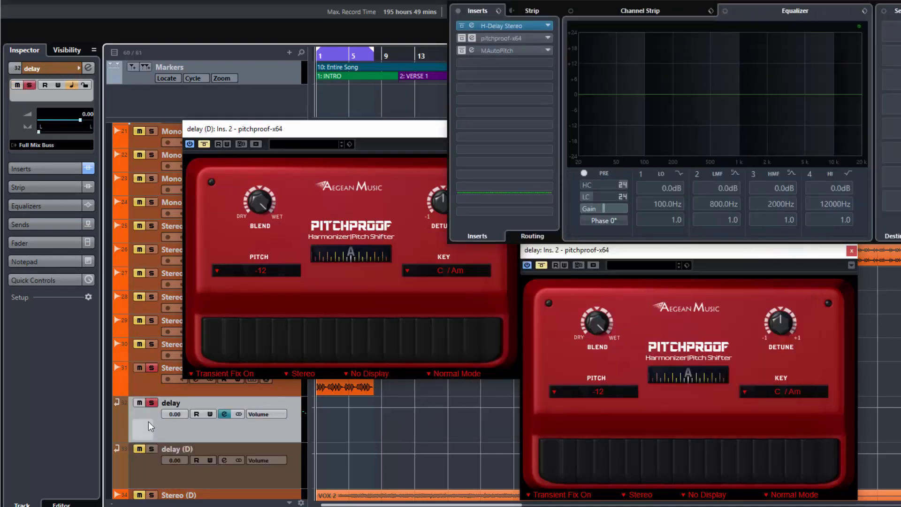
key("space")
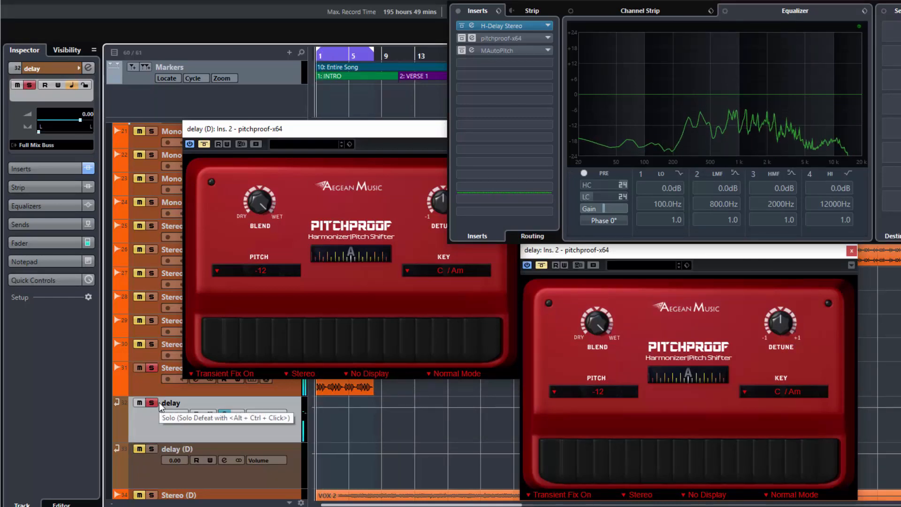
left_click(155, 451)
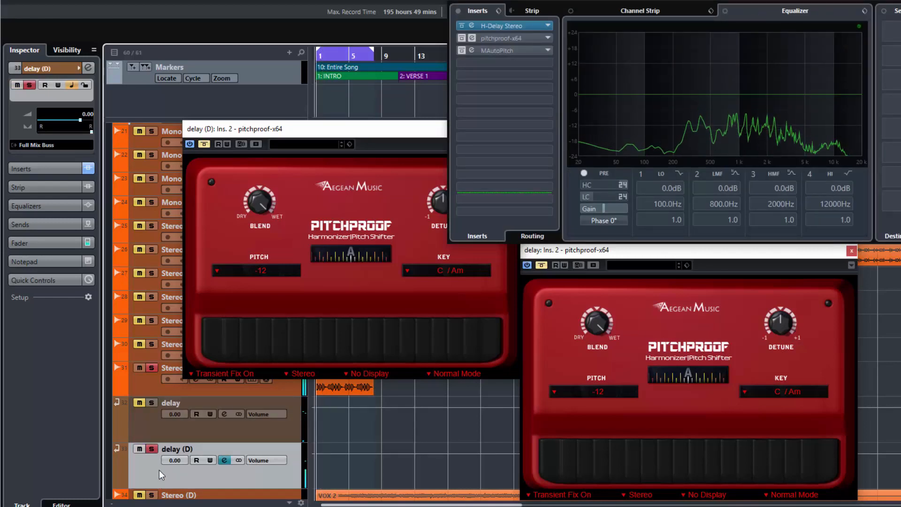
left_click(152, 402)
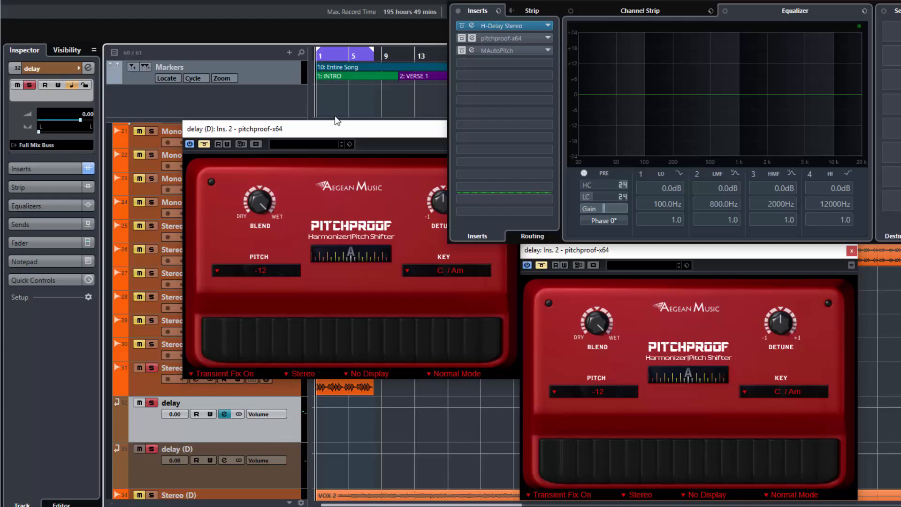
- Reactivate pitchproof-x64 on both delay channels, set the delay channel's pitch to +12, and line the two plug-in windows up side by side
left_click_drag(334, 125, 331, 162)
left_click(201, 181)
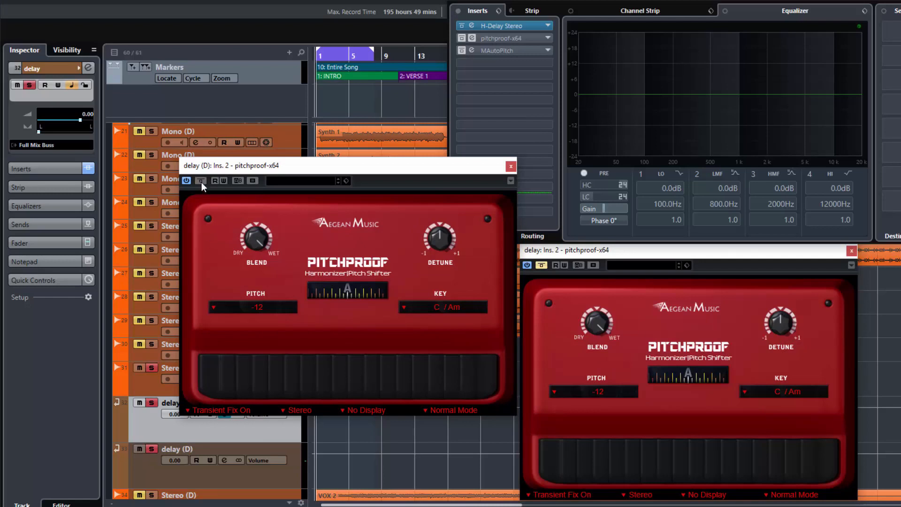
left_click(616, 249)
left_click(582, 395)
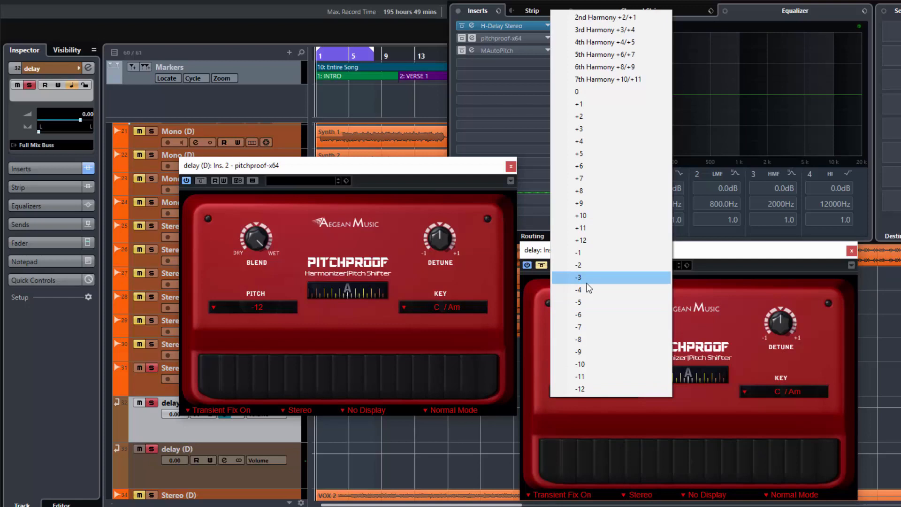
left_click(582, 241)
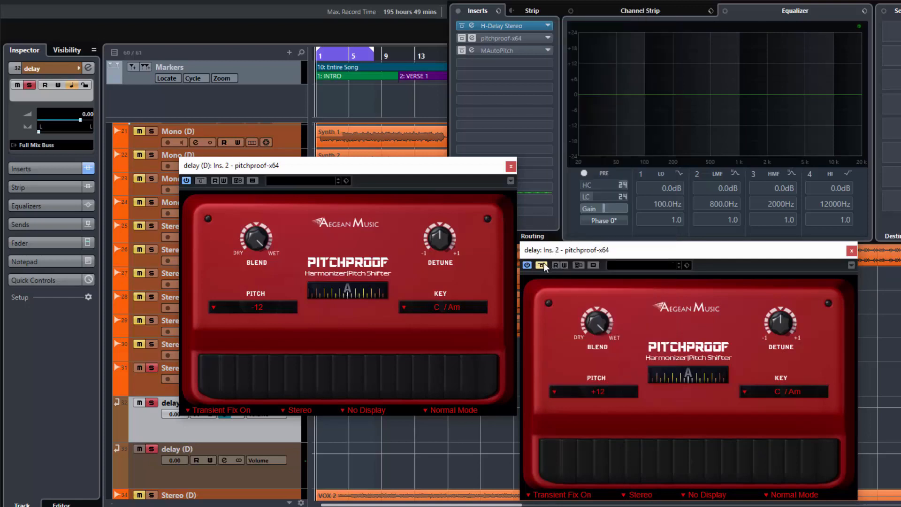
left_click_drag(581, 252, 578, 170)
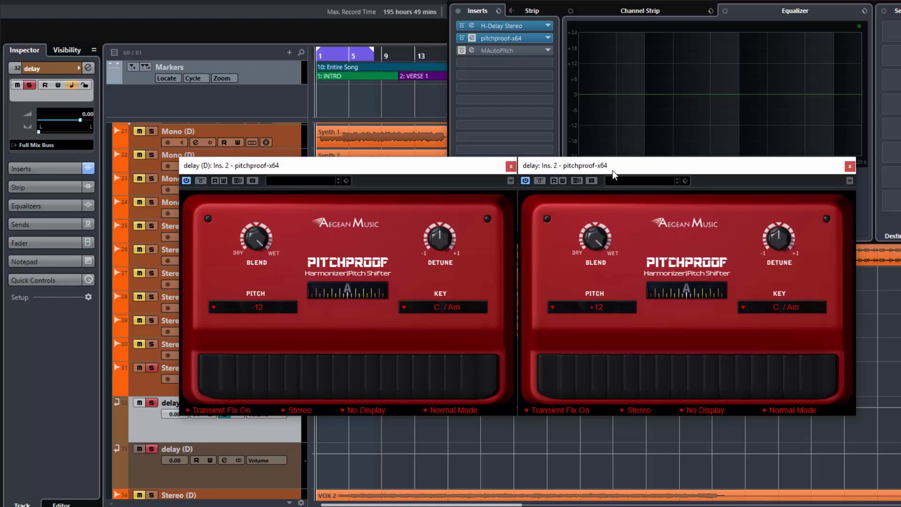
- Play the loop and lower the vocal track's send to delay (D) to -14.9 dB
key("space")
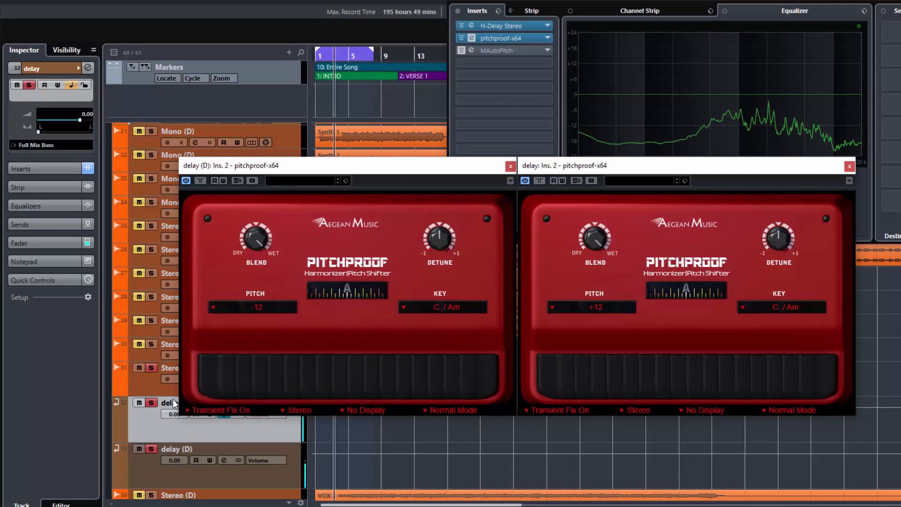
left_click(162, 390)
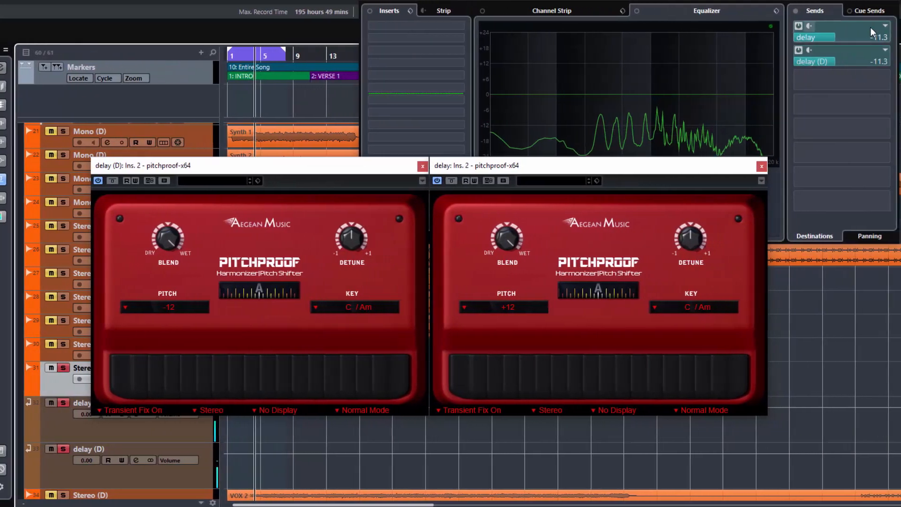
left_click_drag(831, 63, 820, 78)
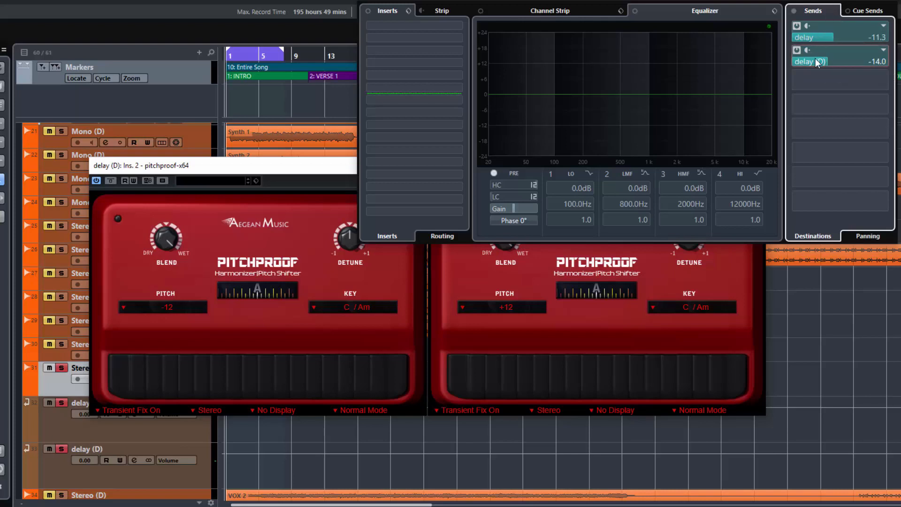
key("space")
left_click_drag(824, 63, 816, 66)
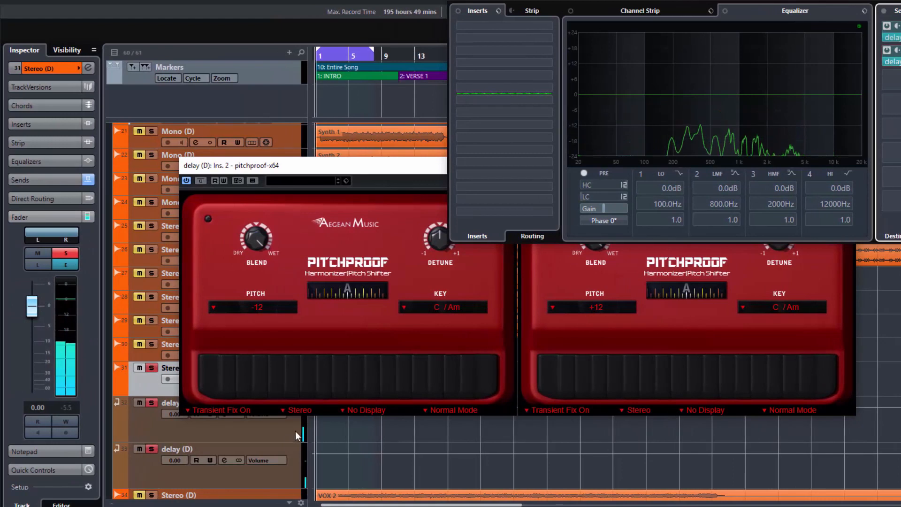
- Narrow the hard panning, setting the delay channel to L48/L51 and delay (D) to R49
left_click(295, 430)
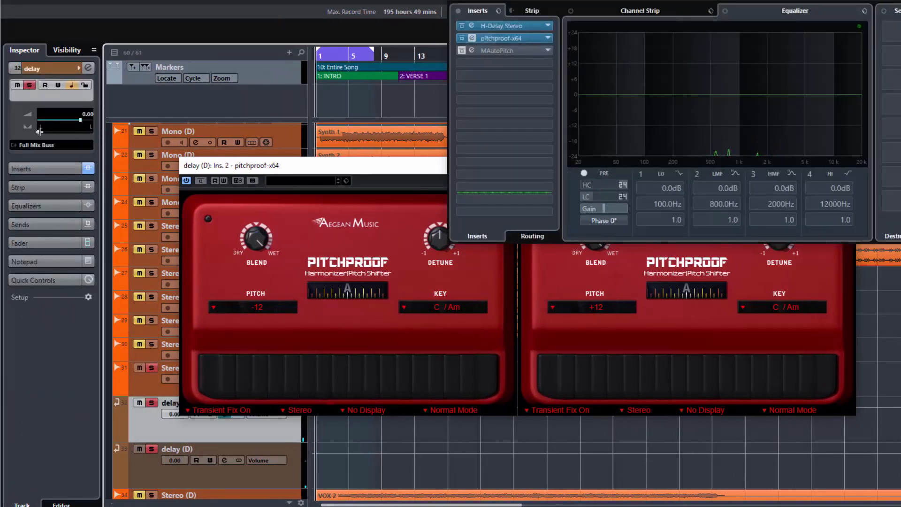
left_click_drag(40, 132, 53, 134)
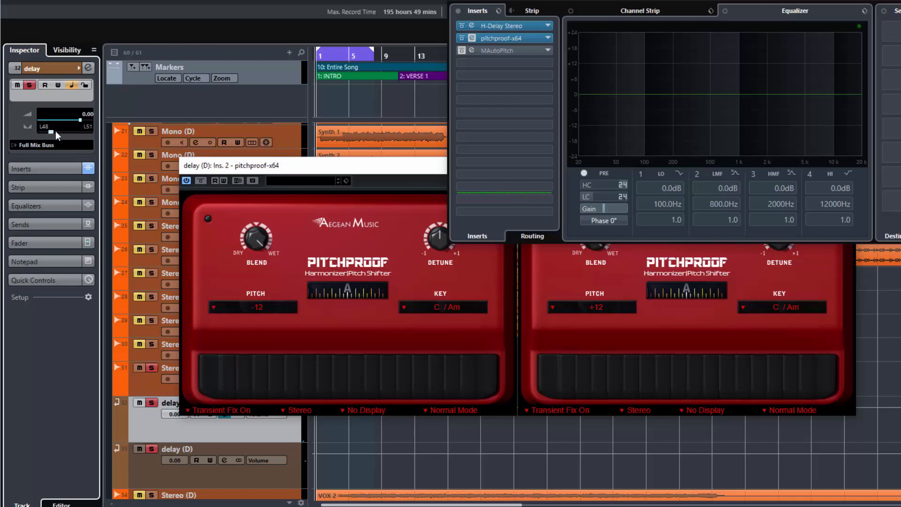
left_click(240, 481)
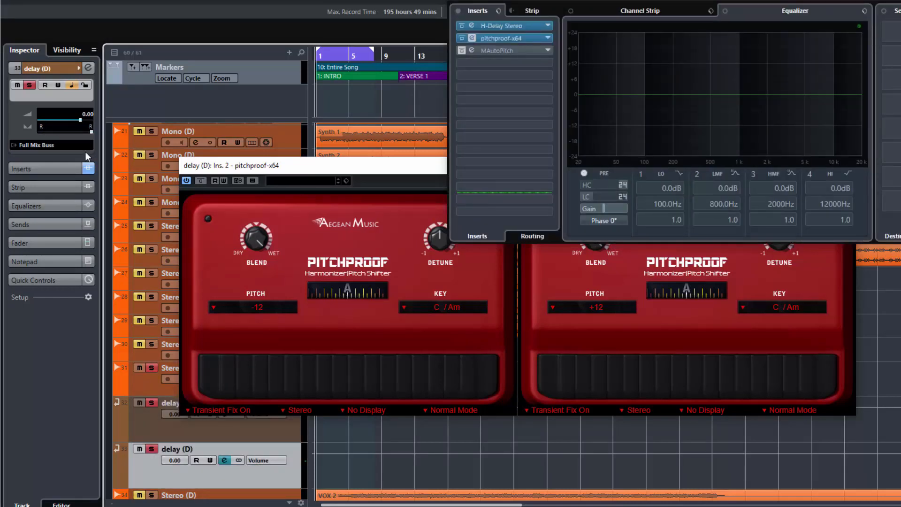
left_click_drag(91, 134, 81, 131)
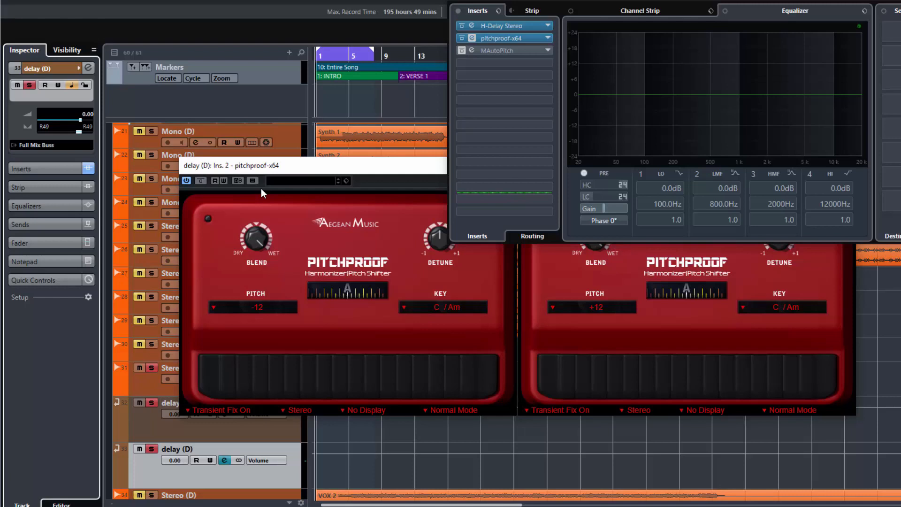
- Lower the vocal track's sends during playback to -19.0 dB for delay and -20.7 dB for delay (D)
left_click(72, 381)
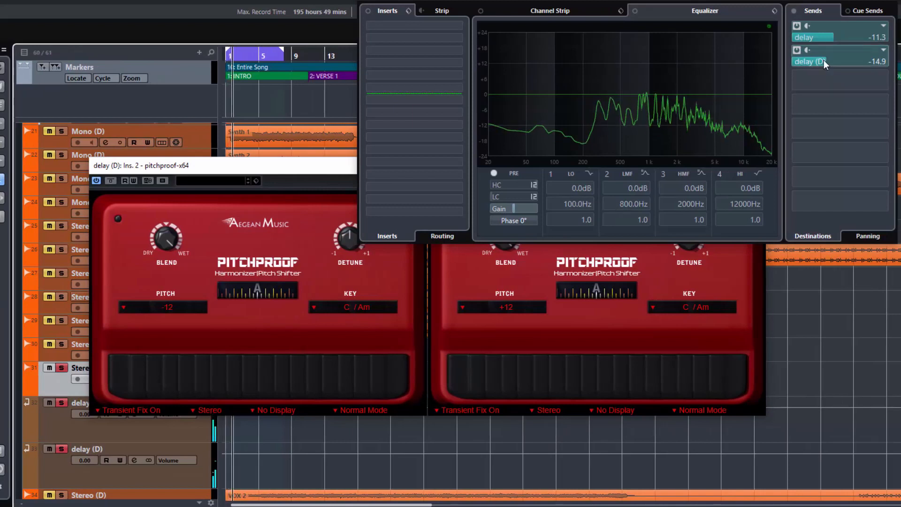
left_click_drag(826, 62, 756, 80)
left_click_drag(813, 38, 846, 6)
left_click_drag(818, 62, 822, 53)
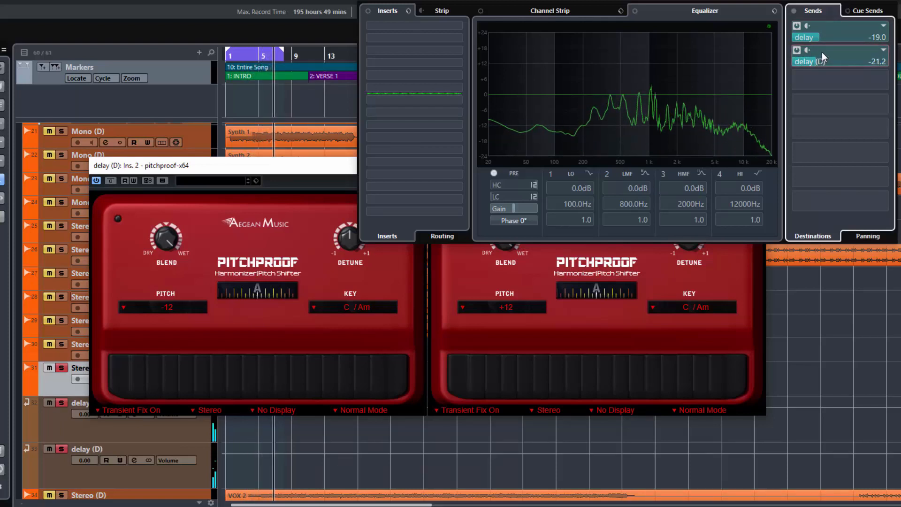
mouse_move(822, 51)
left_mouse_down()
mouse_move(831, 44)
mouse_move(818, 63)
left_mouse_up()
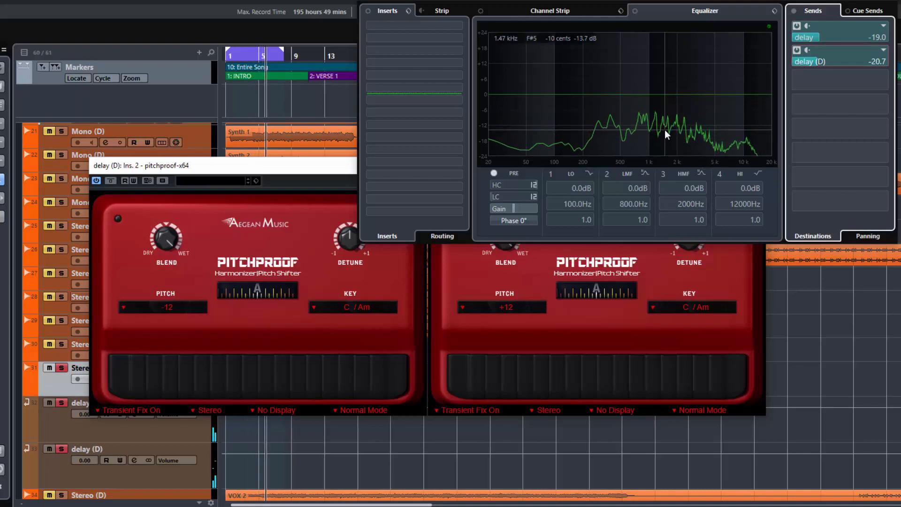
- Compare the vocal with and without its delays by switching both sends off and back on around playback of the loop
left_click(798, 25)
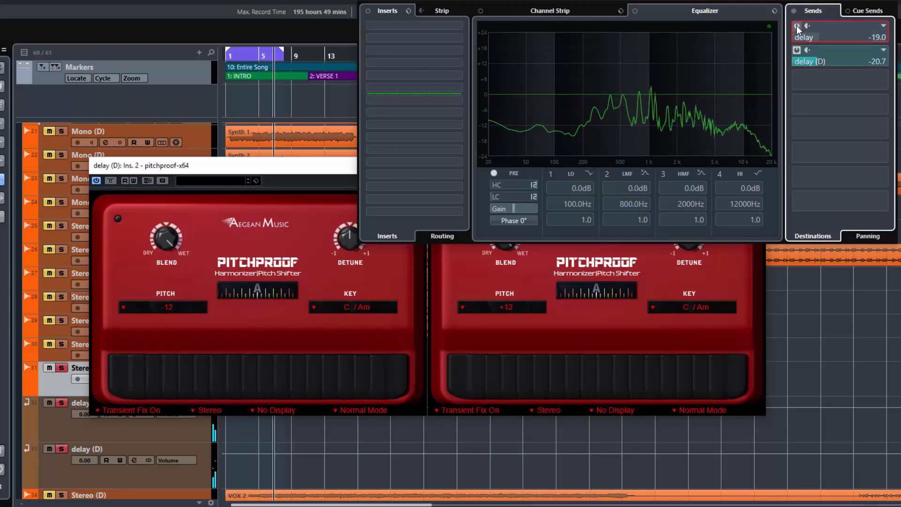
left_click(797, 50)
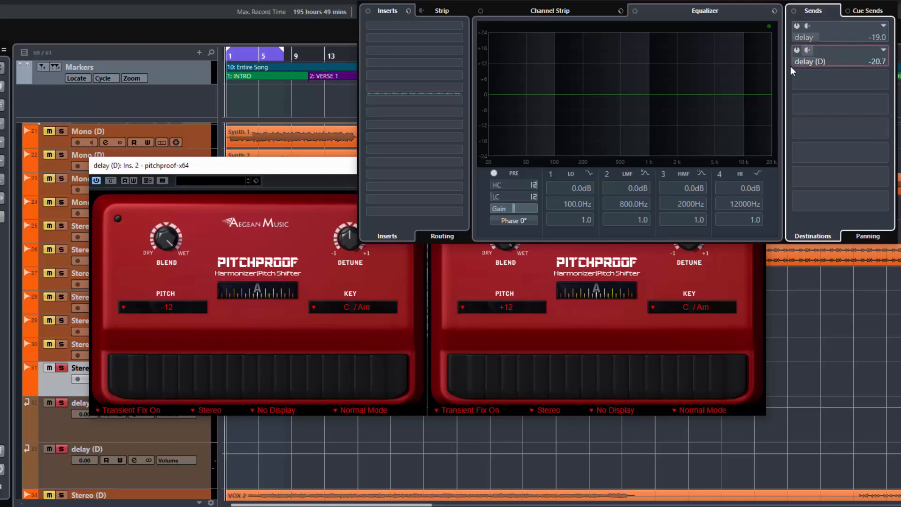
key("space")
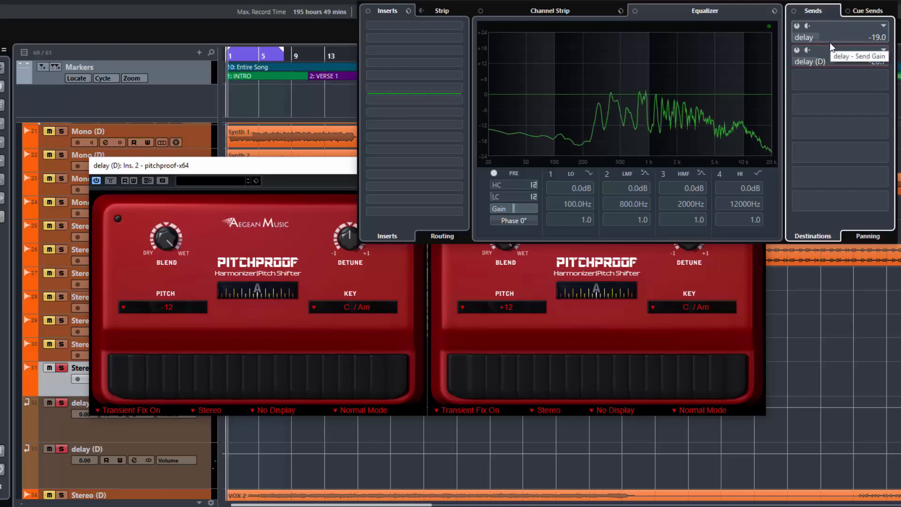
left_click(797, 26)
left_click(798, 53)
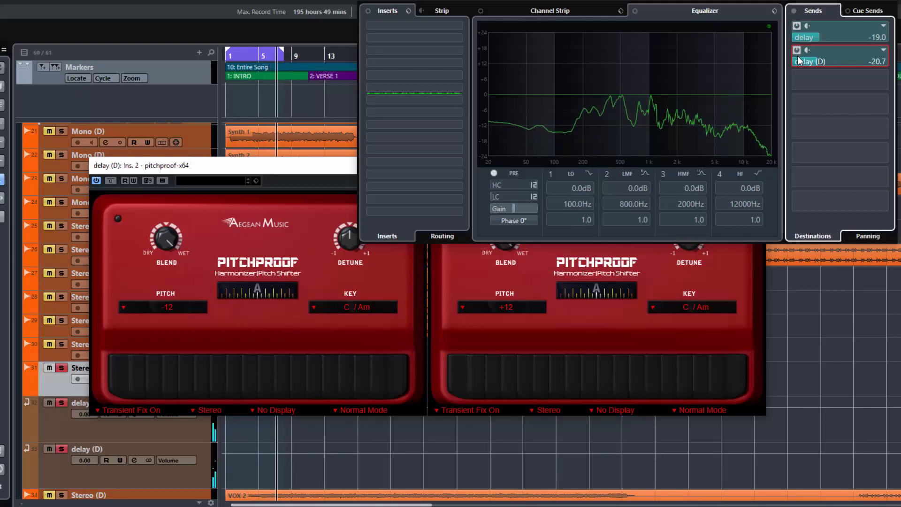
key("space")
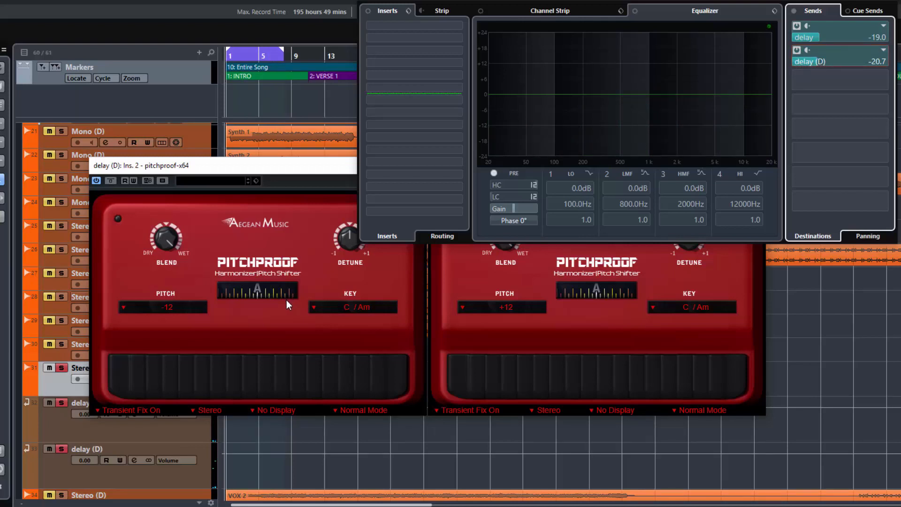
- Bring both pitchproof-x64 windows to the front and close them
left_click(317, 167)
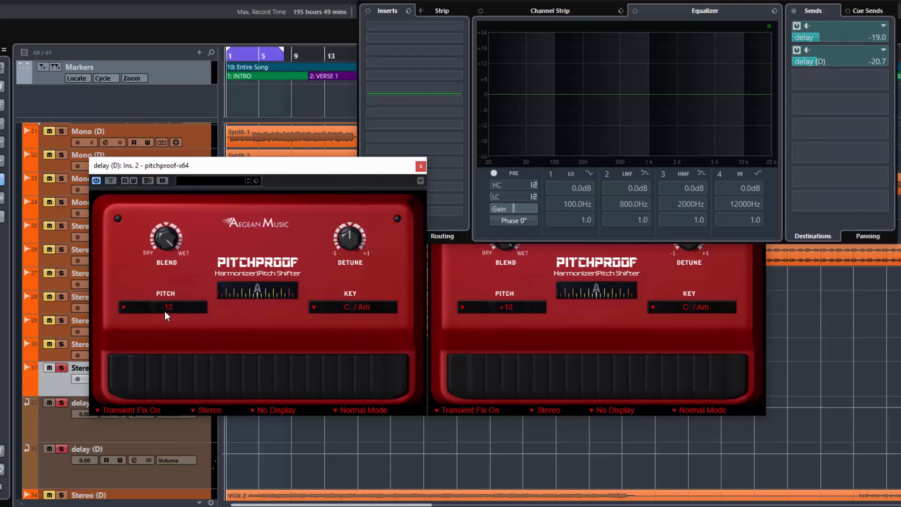
left_click(493, 284)
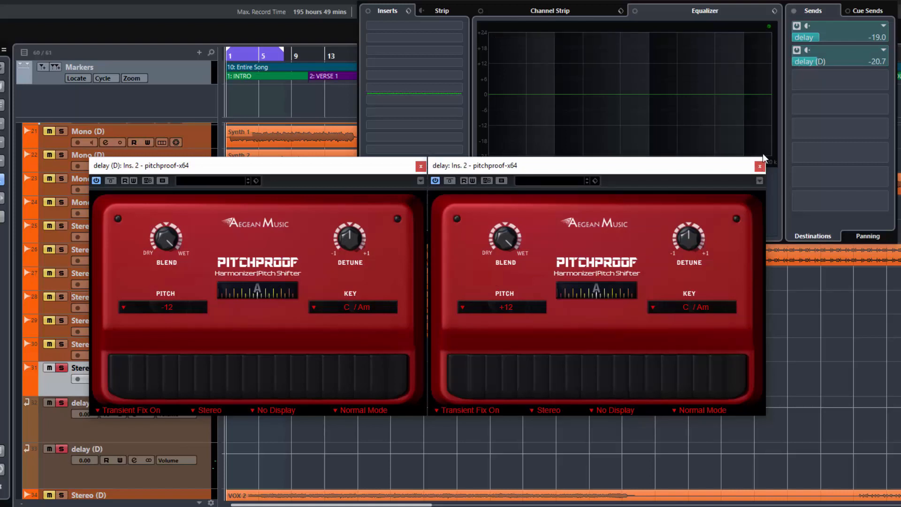
left_click(759, 167)
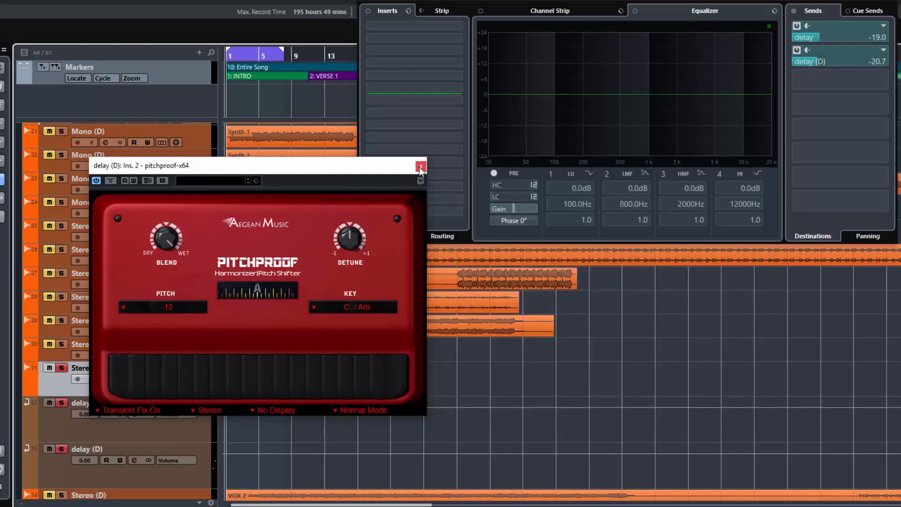
left_click(421, 166)
- Bypass pitchproof-x64 on the delay and delay (D) channels, leaving its editor closed
left_click(199, 417)
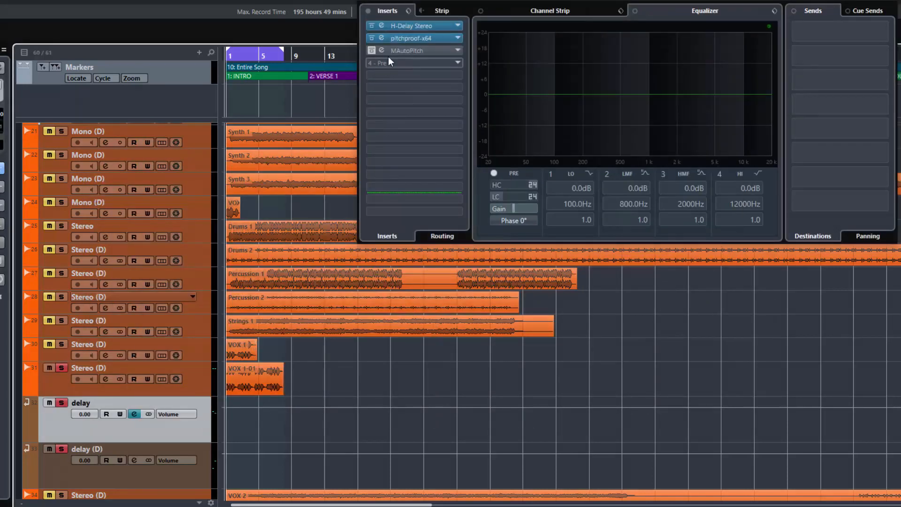
left_click(382, 37)
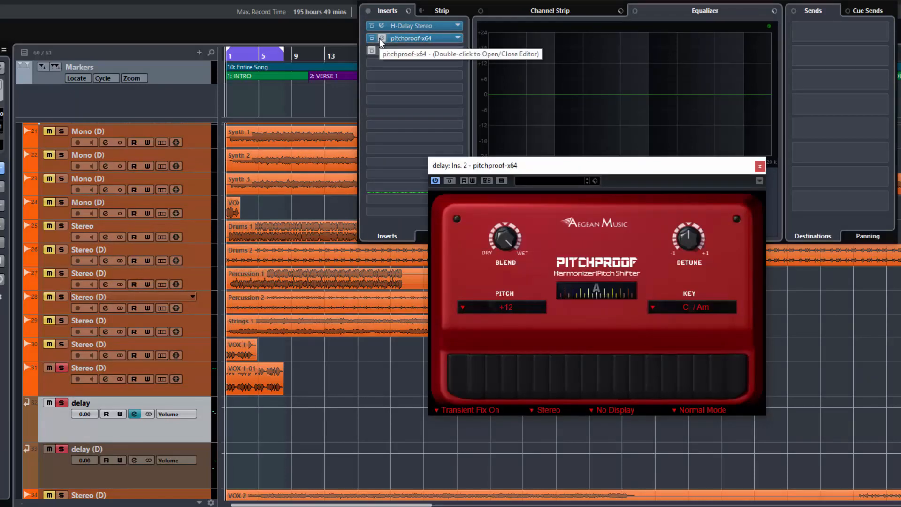
left_click(546, 271)
left_click(760, 166)
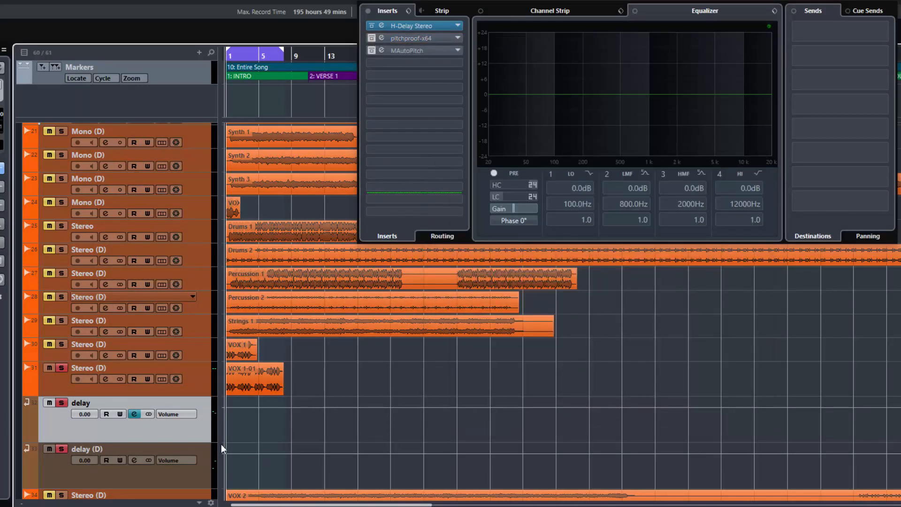
left_click(208, 463)
- Open MAutoPitch on both the delay and delay (D) channels and take each one out of bypass
left_click(404, 50)
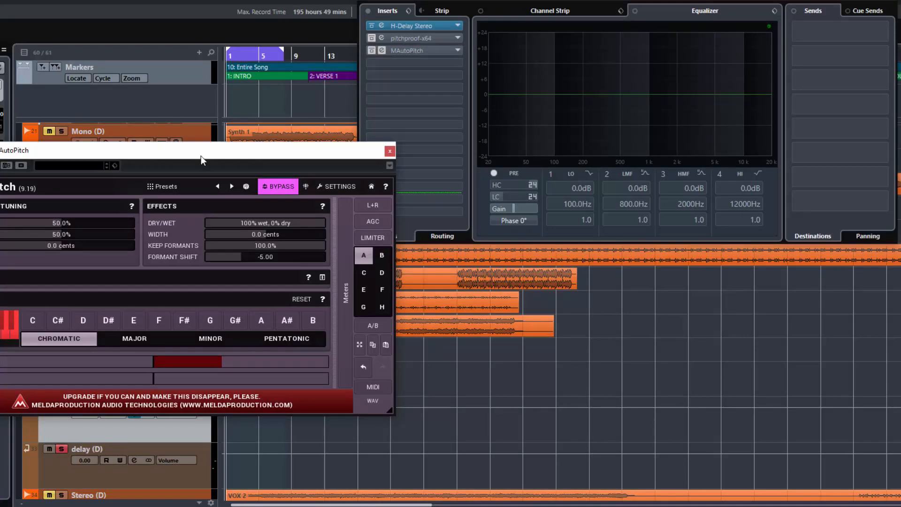
left_click_drag(201, 160, 475, 164)
left_click(244, 169)
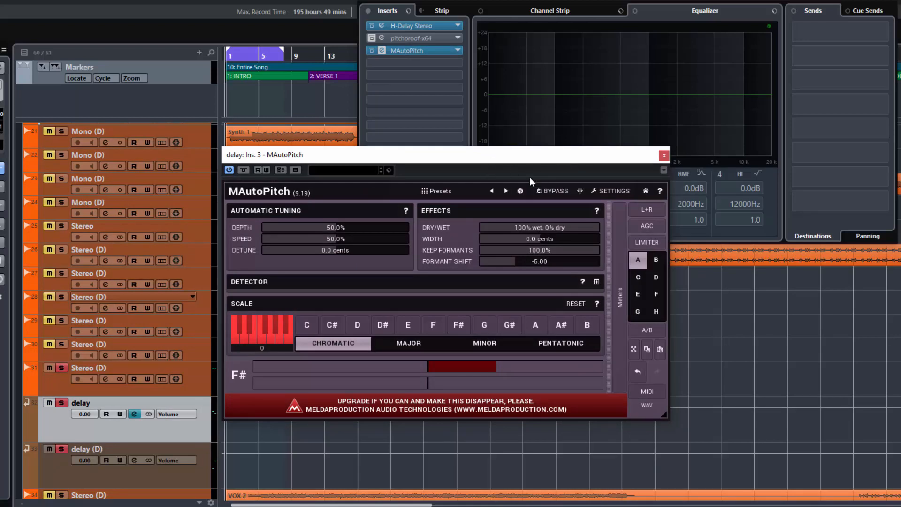
left_click(201, 468)
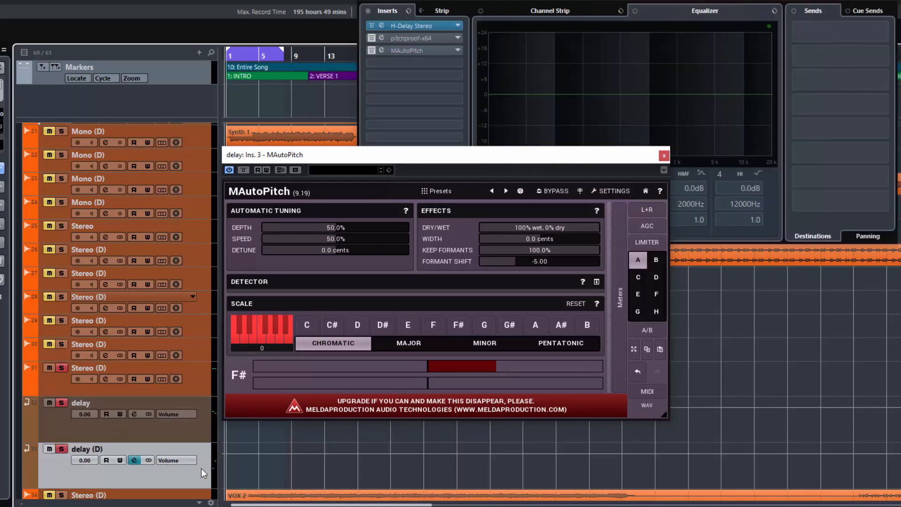
left_click(406, 51)
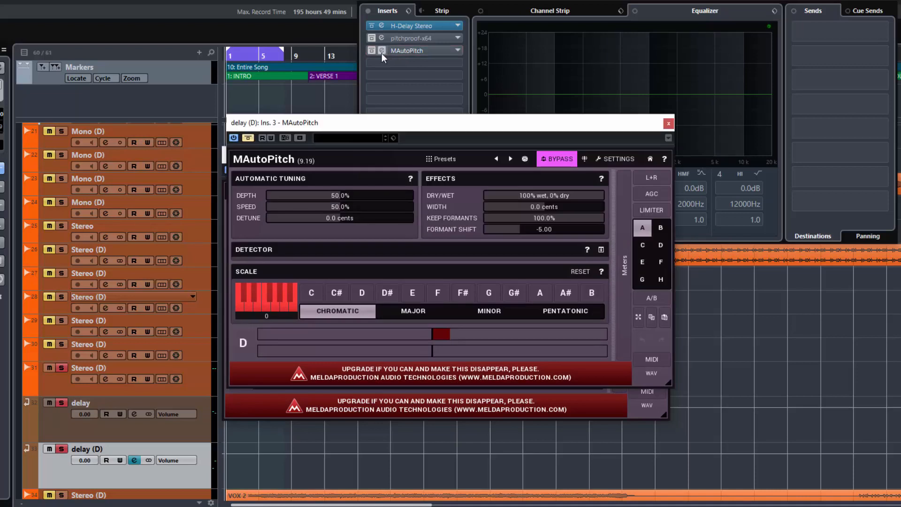
left_click(370, 49)
- Place delay (D)'s MAutoPitch window beside the other, set its formant shift to +5.03, and play the loop
left_click_drag(345, 123, 624, 129)
left_click_drag(798, 236, 798, 217)
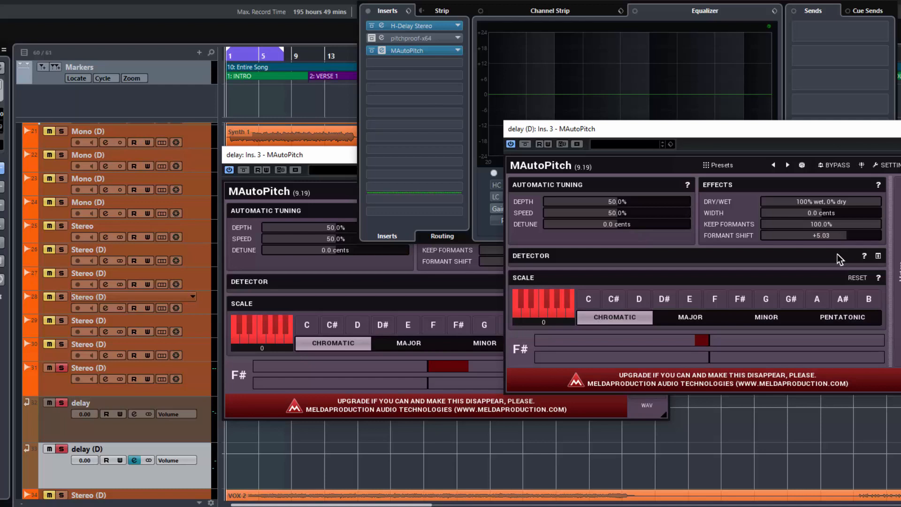
key("space")
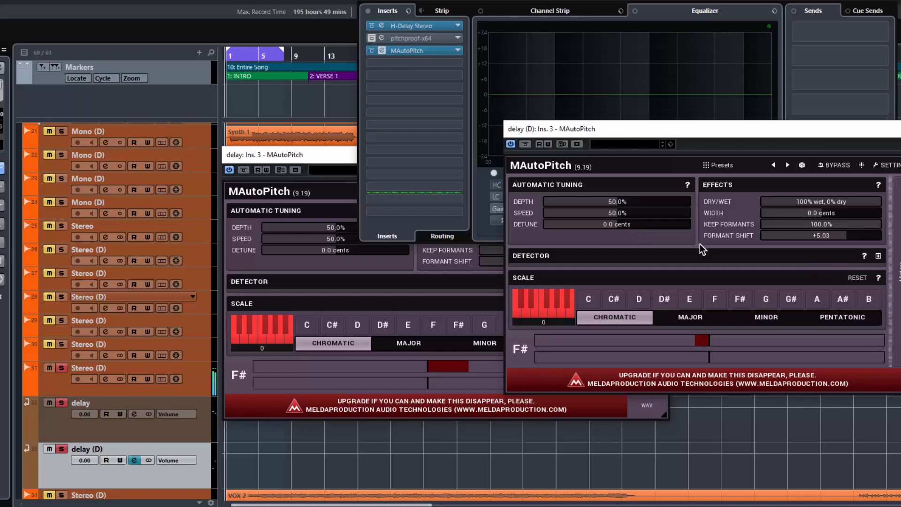